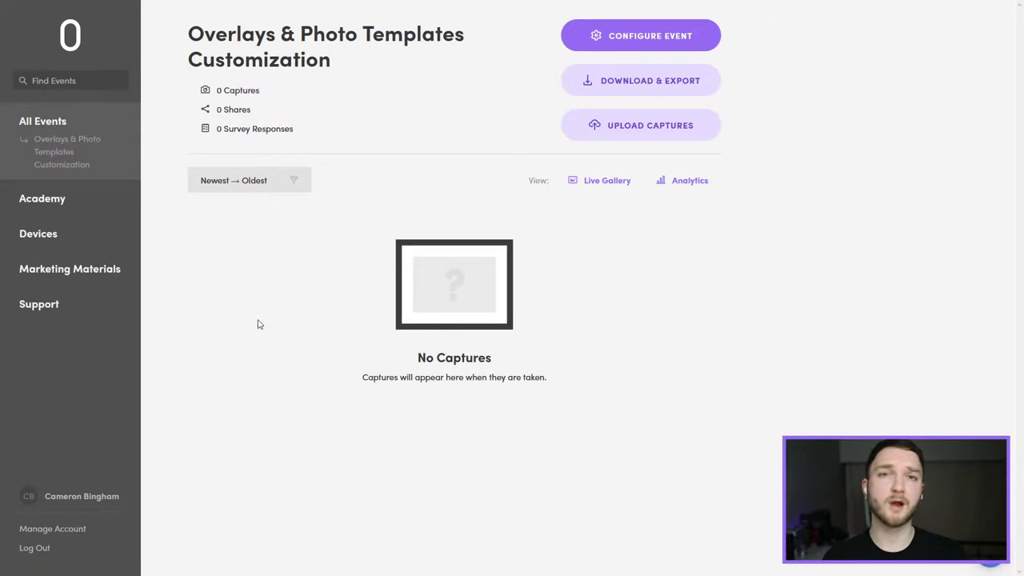
Open the support site and go to the help section for the Salsa App.
left_click(93, 302)
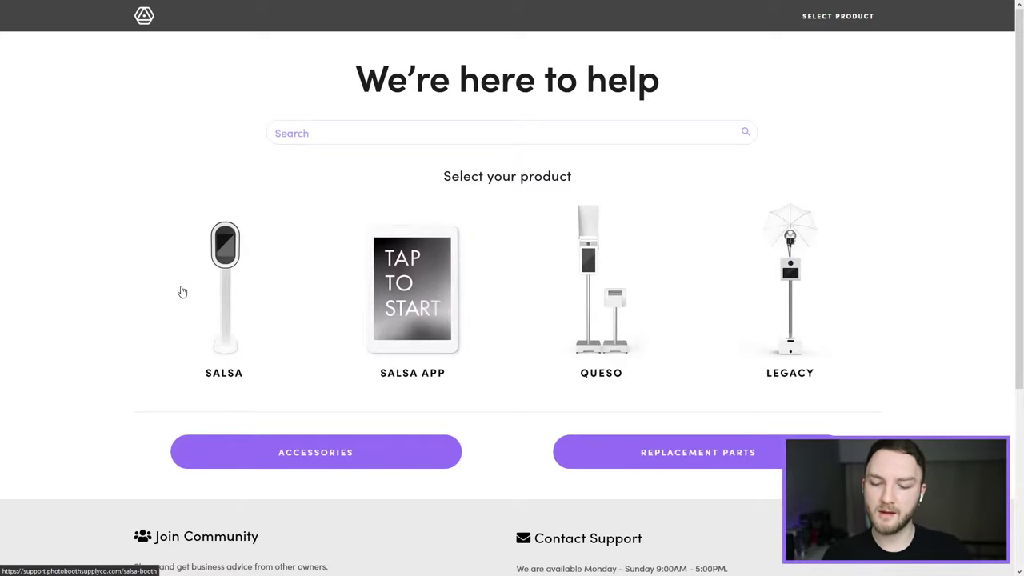
key("alt+Left")
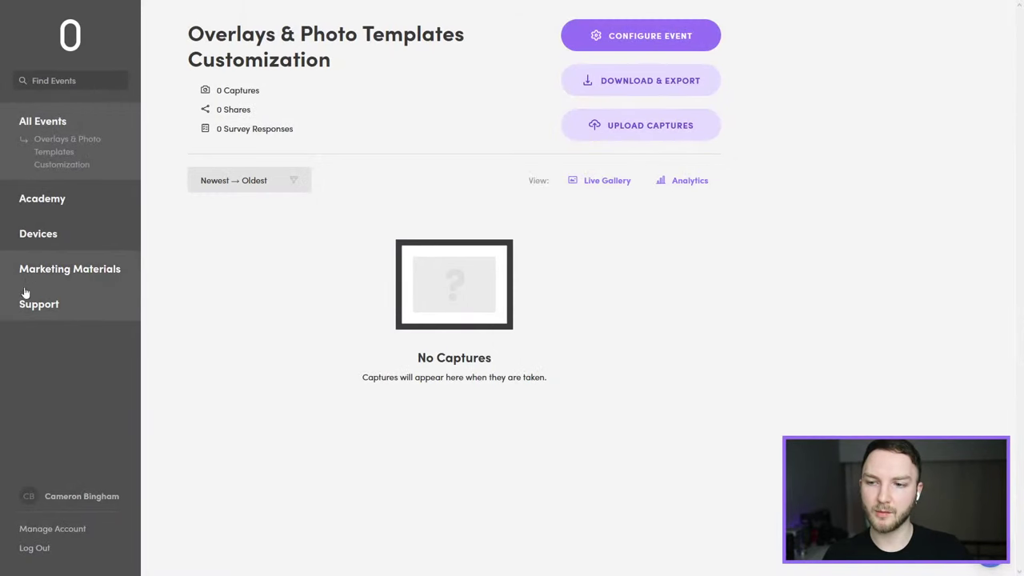
left_click(108, 318)
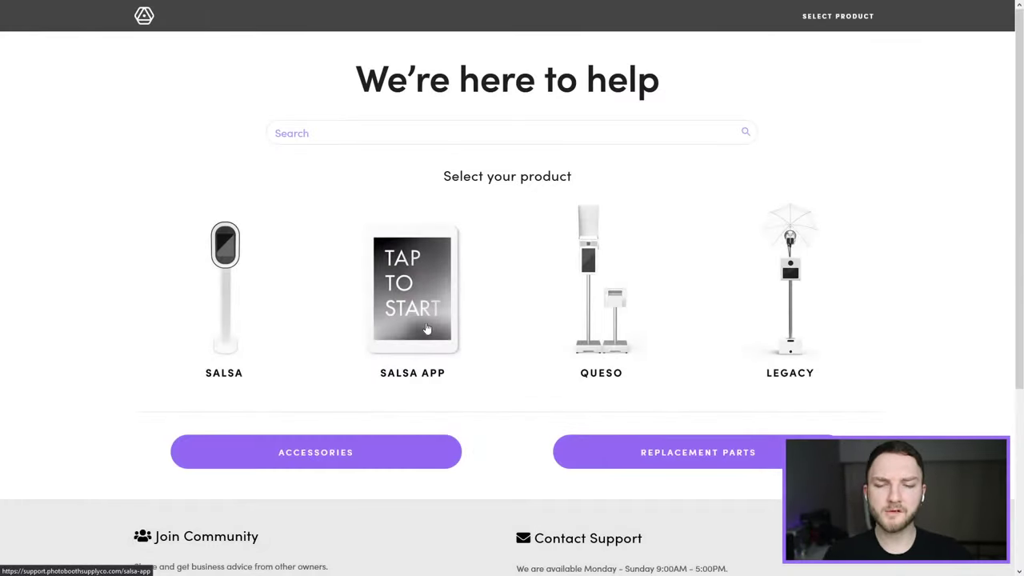
left_click(438, 280)
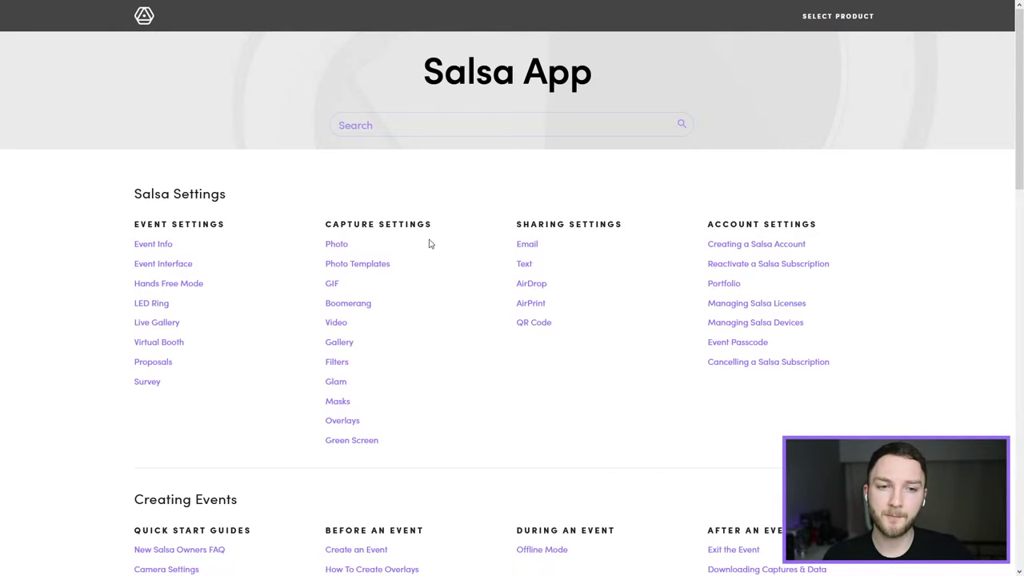
Find the Photo Templates Vs Overlays article among the quick start guides and open it.
scroll(433, 256, "down", 2)
scroll(433, 258, "down", 5)
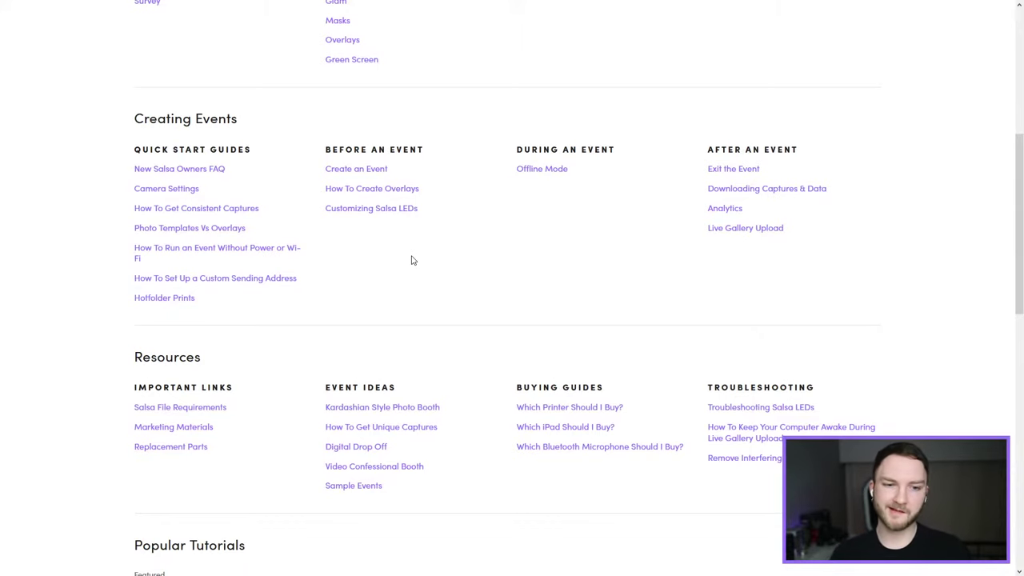
scroll(408, 272, "down", 2)
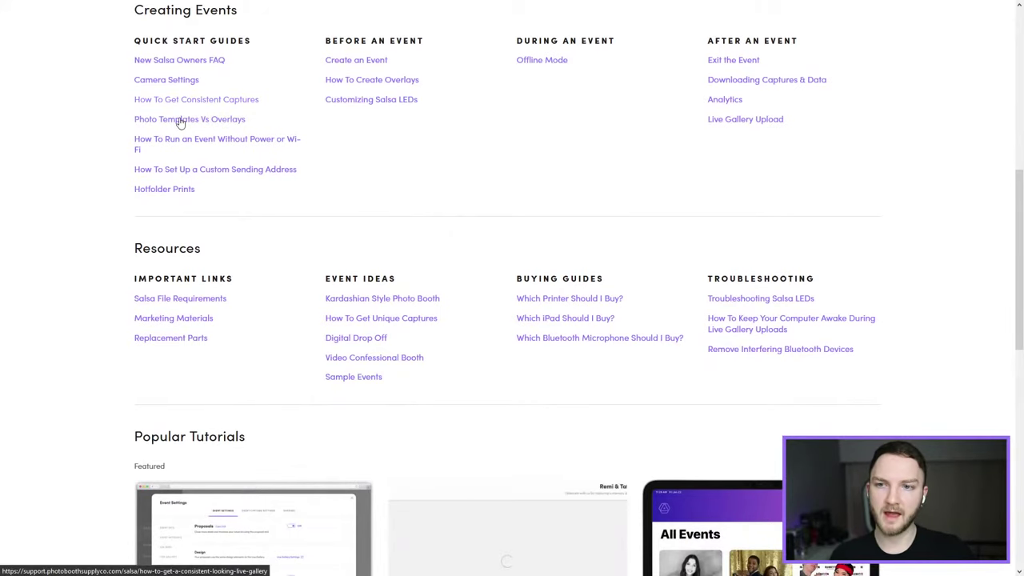
left_click_drag(270, 121, 138, 121)
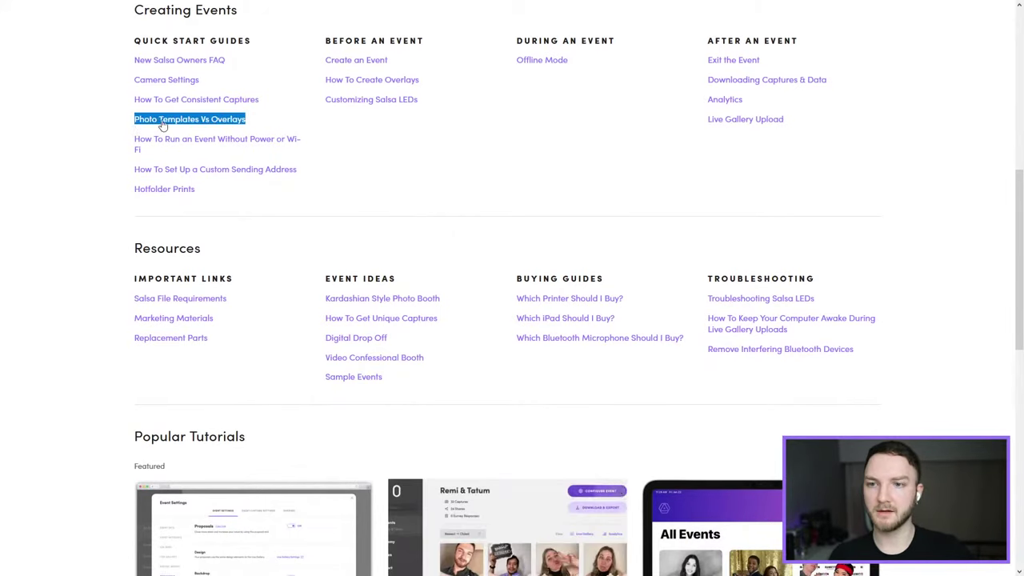
left_click(190, 121)
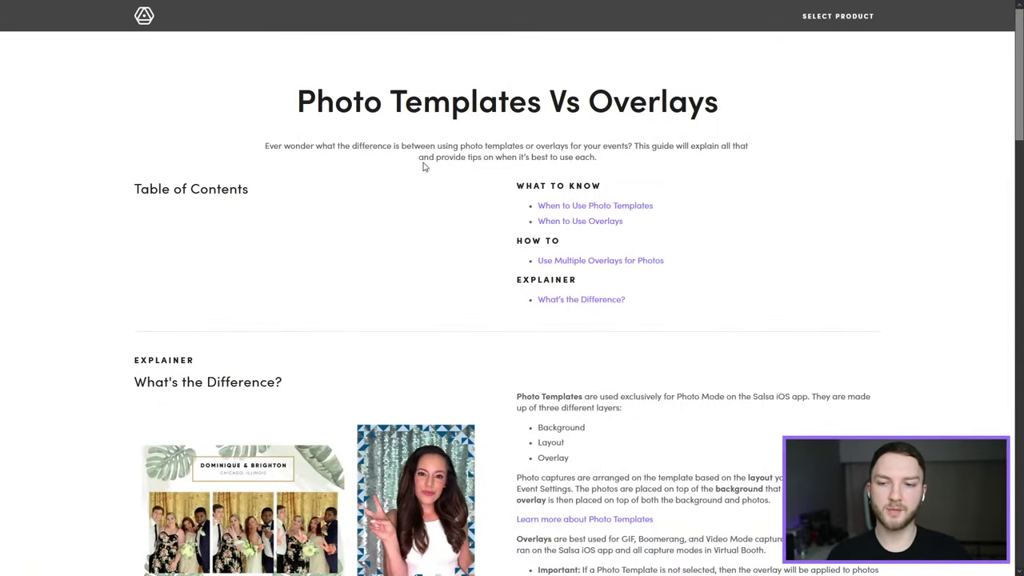
Read through the article's explanation of the difference between photo templates and overlays and when to use each.
scroll(445, 215, "down", 5)
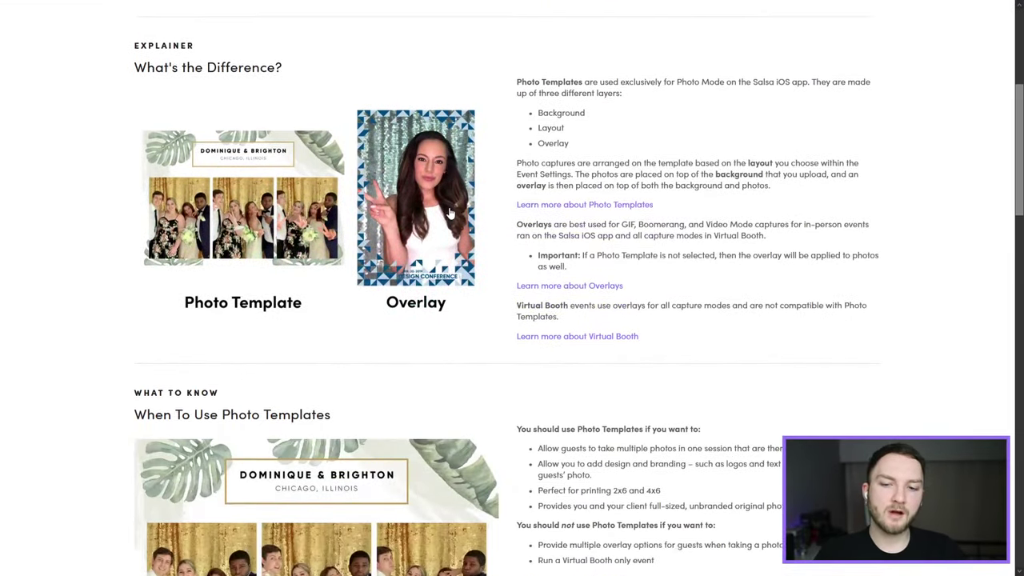
scroll(449, 211, "down", 3)
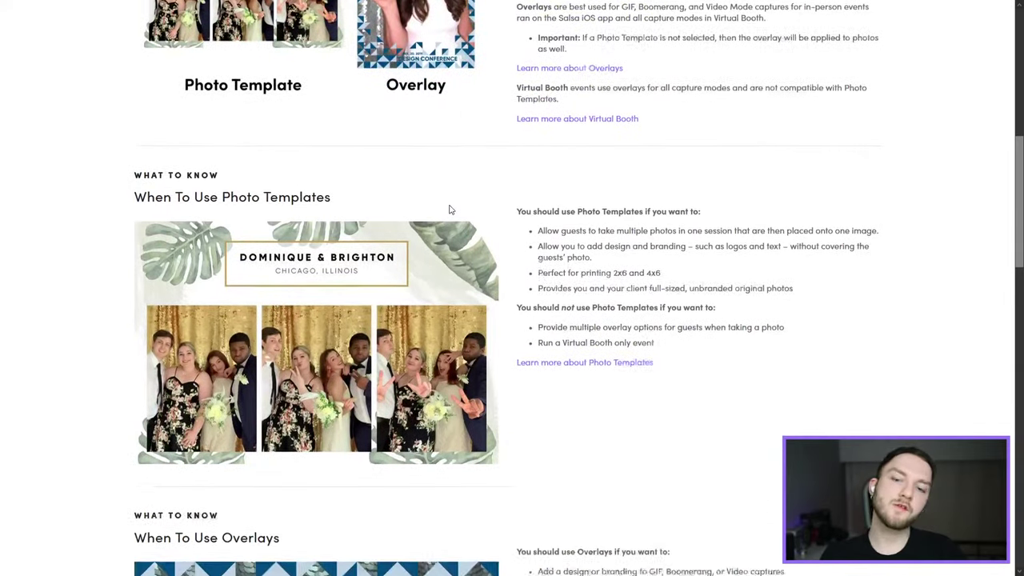
scroll(450, 210, "down", 5)
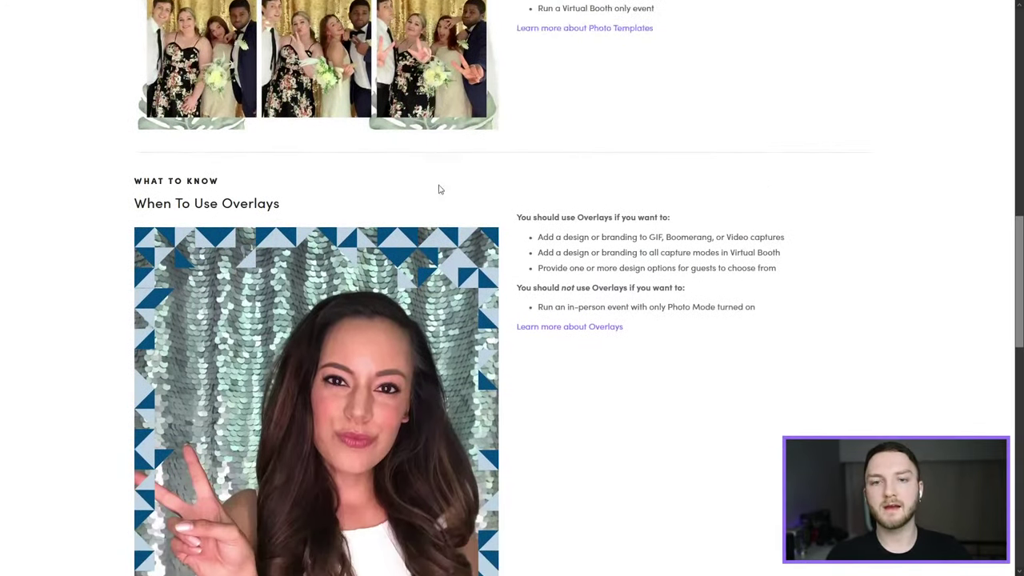
scroll(438, 189, "down", 3)
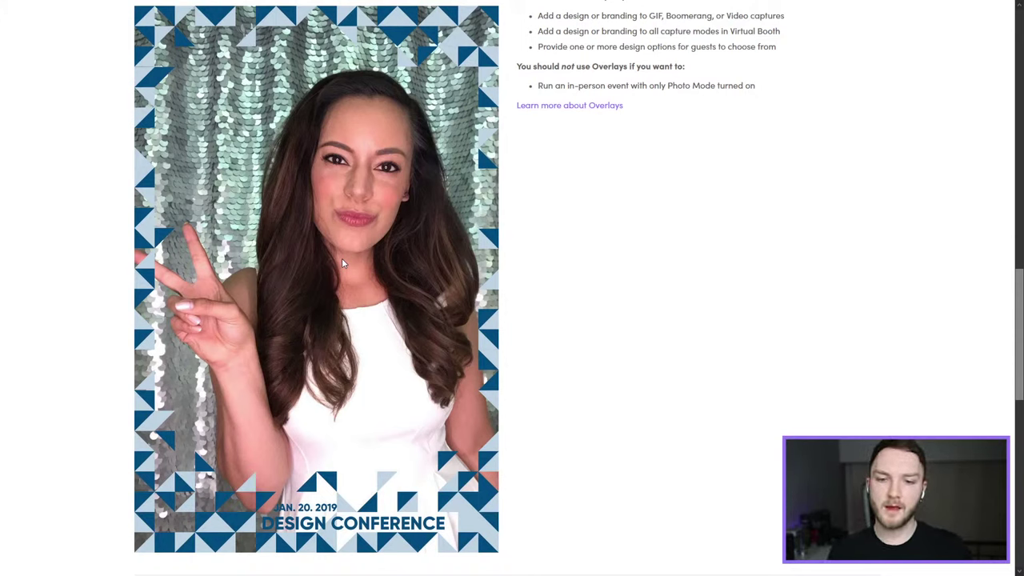
scroll(341, 258, "up", 4)
scroll(297, 350, "up", 2)
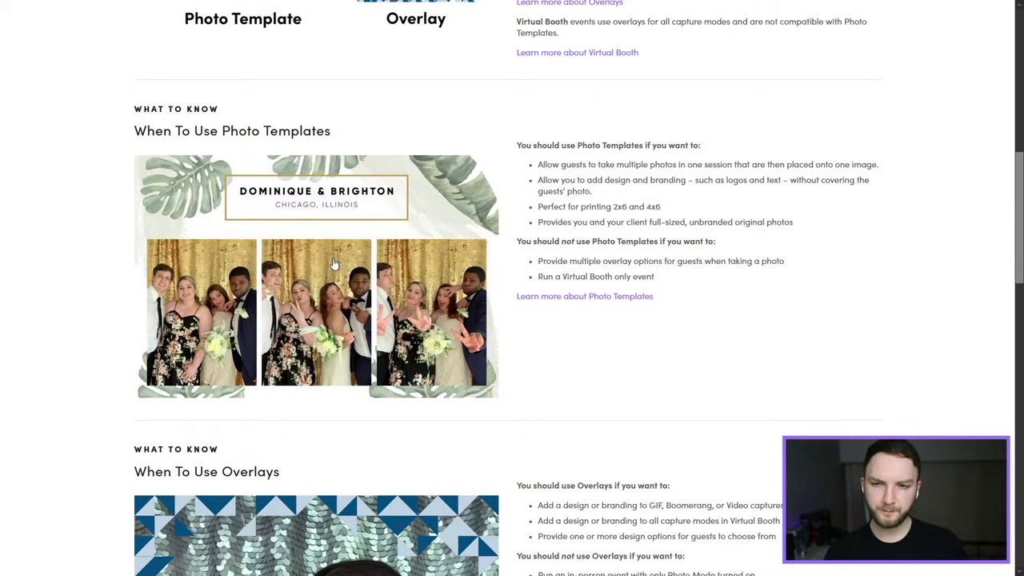
scroll(335, 264, "up", 5)
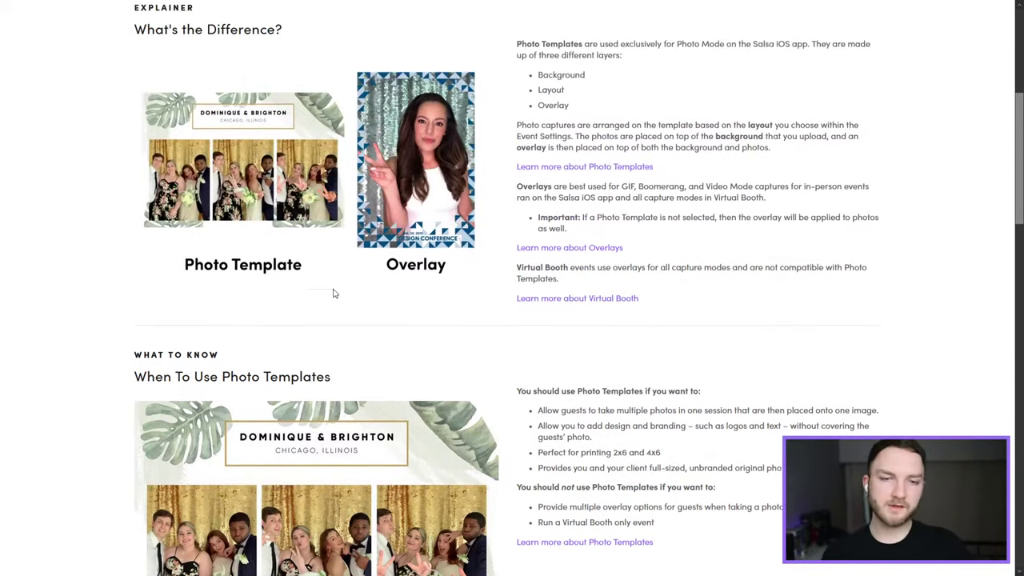
scroll(341, 302, "up", 3)
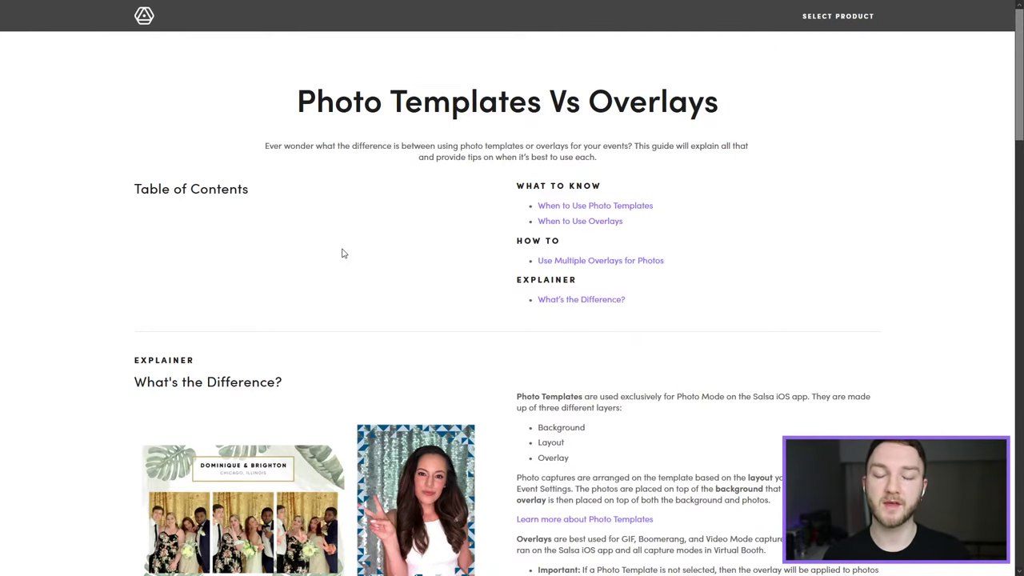
Return to the Salsa App help overview and open the Salsa File Requirements article from its important links.
key("alt+Left")
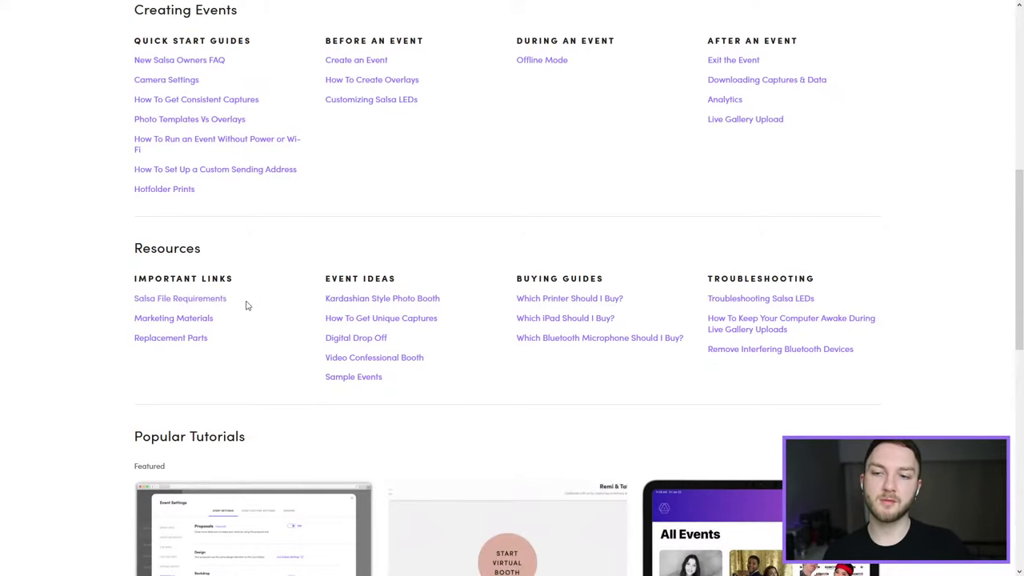
left_click_drag(245, 304, 132, 298)
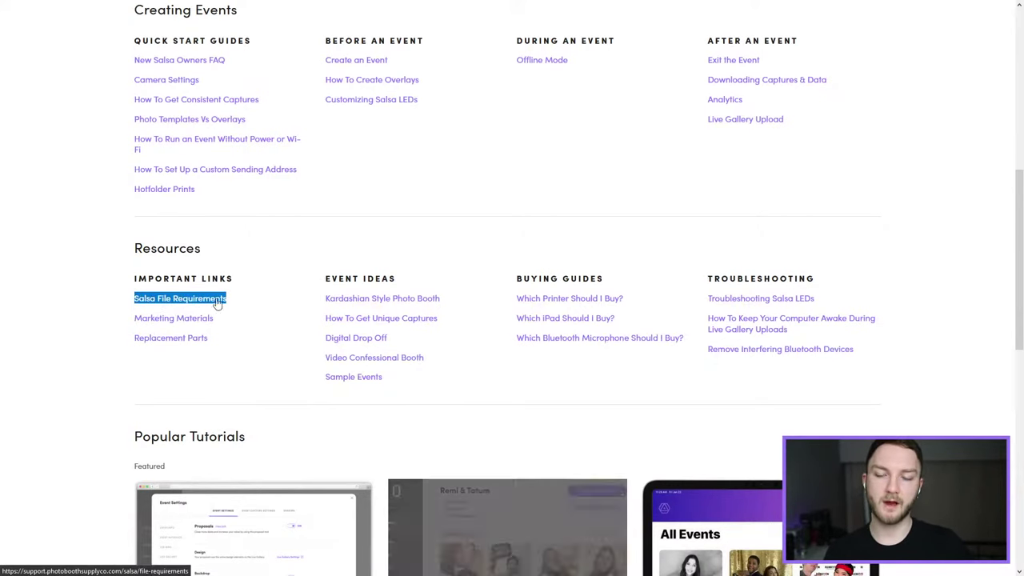
scroll(240, 314, "up", 6)
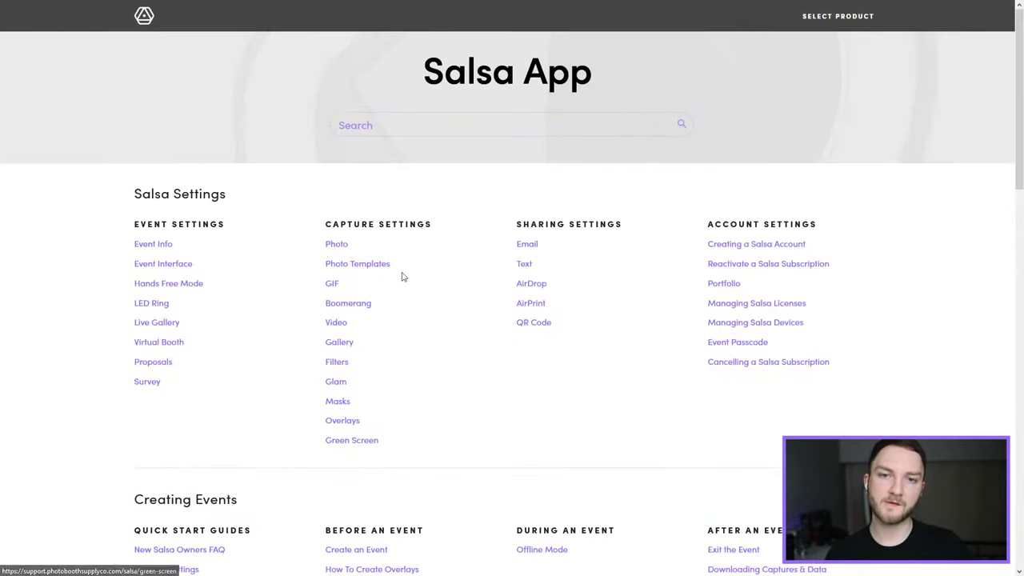
scroll(491, 137, "down", 5)
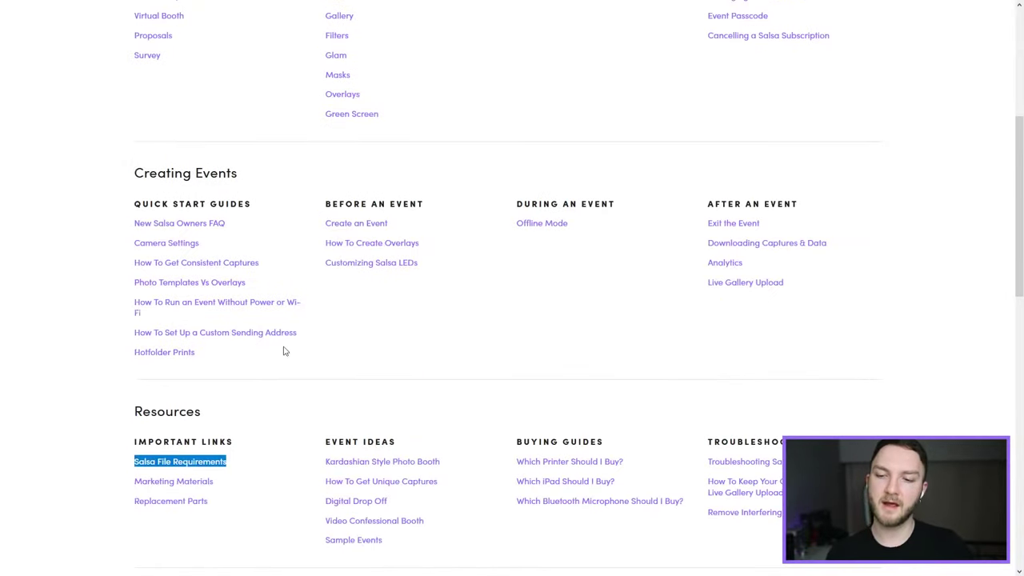
left_click_drag(232, 387, 135, 387)
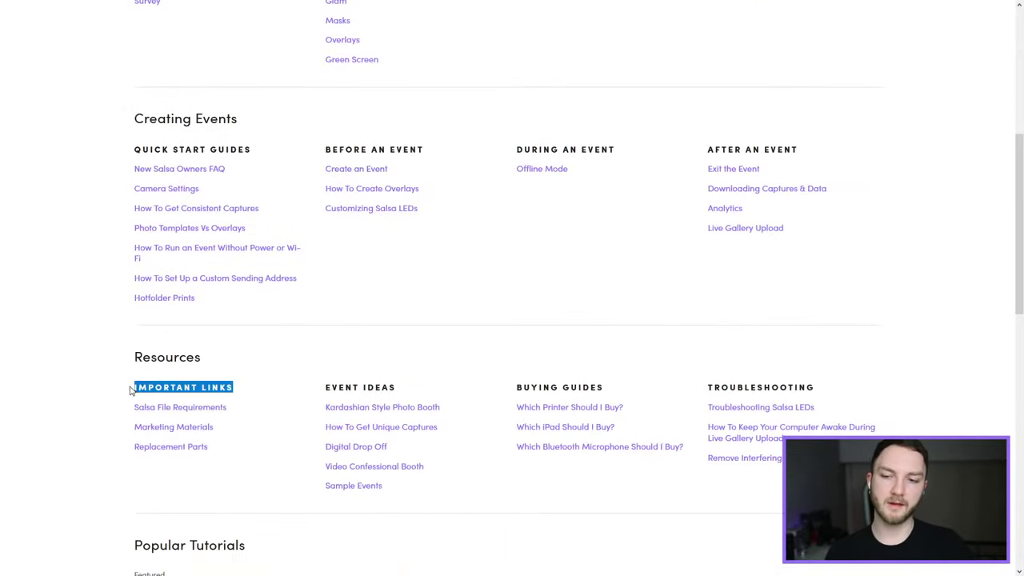
left_click(191, 408)
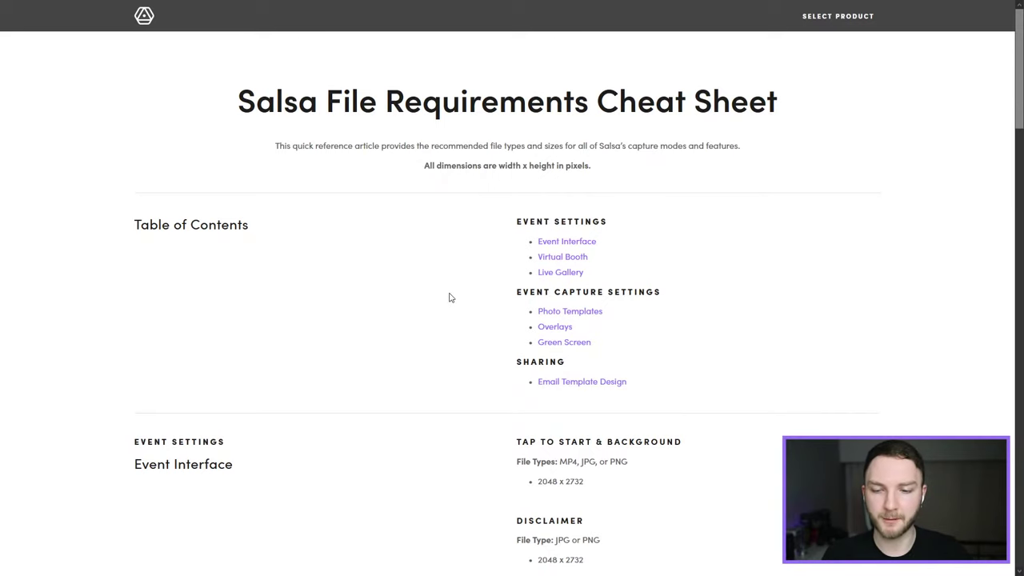
Examine the required file types and pixel dimensions for photo templates and for boomerang, GIF and video overlays.
scroll(450, 297, "down", 2)
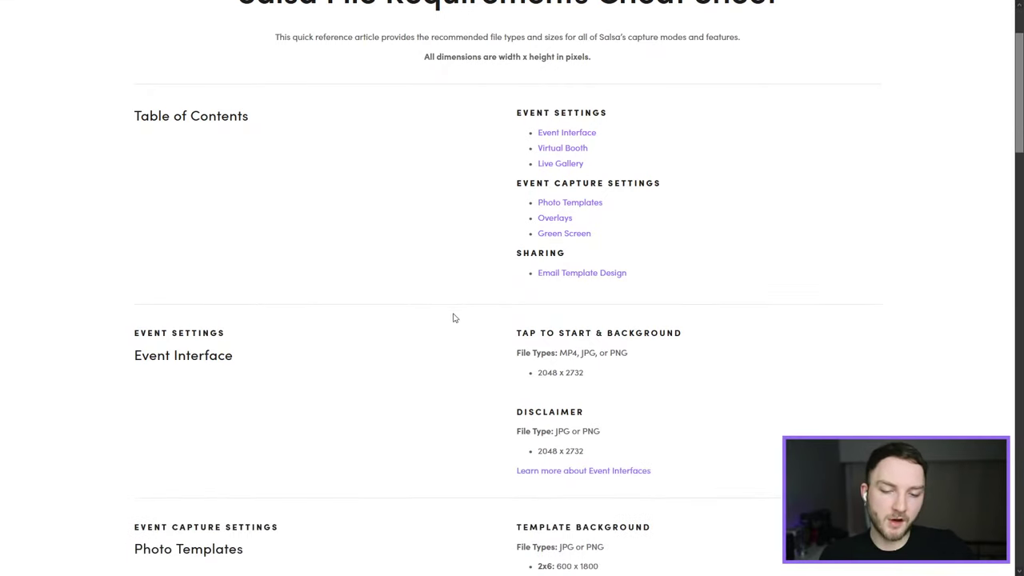
scroll(452, 316, "down", 1)
scroll(464, 317, "down", 2)
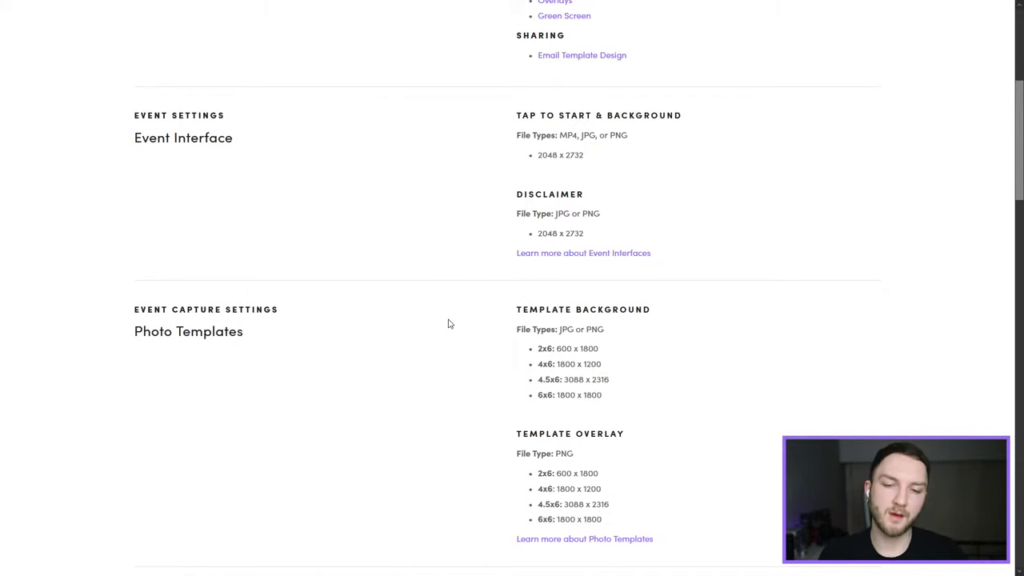
scroll(447, 312, "down", 1)
scroll(449, 306, "down", 1)
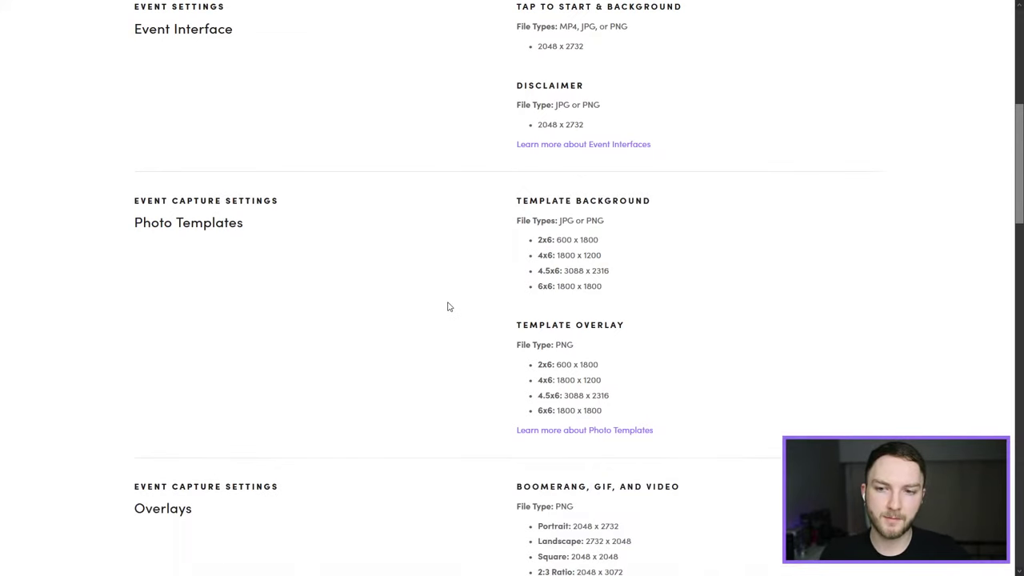
scroll(361, 160, "down", 1)
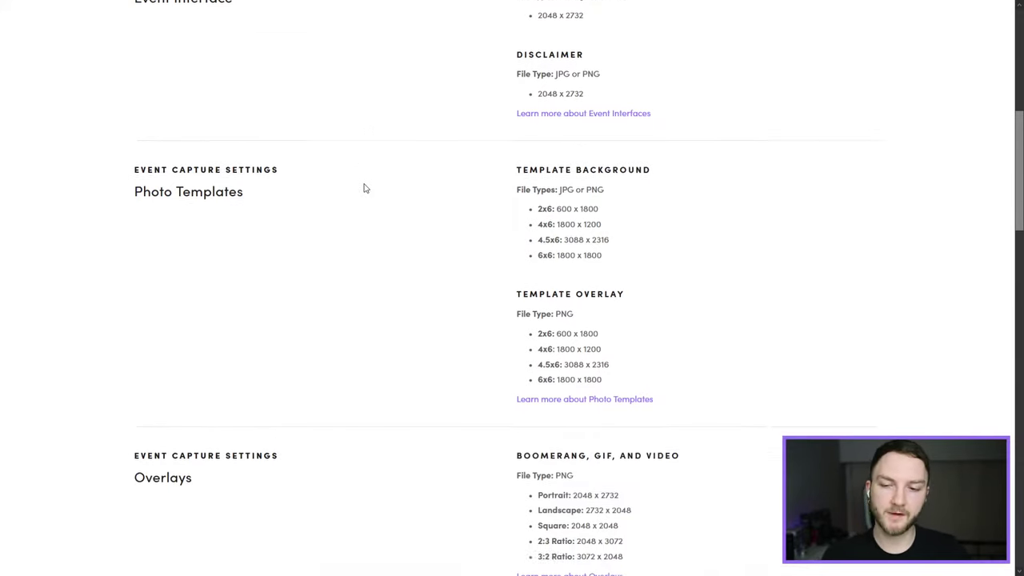
scroll(364, 188, "down", 1)
left_click_drag(212, 406, 136, 399)
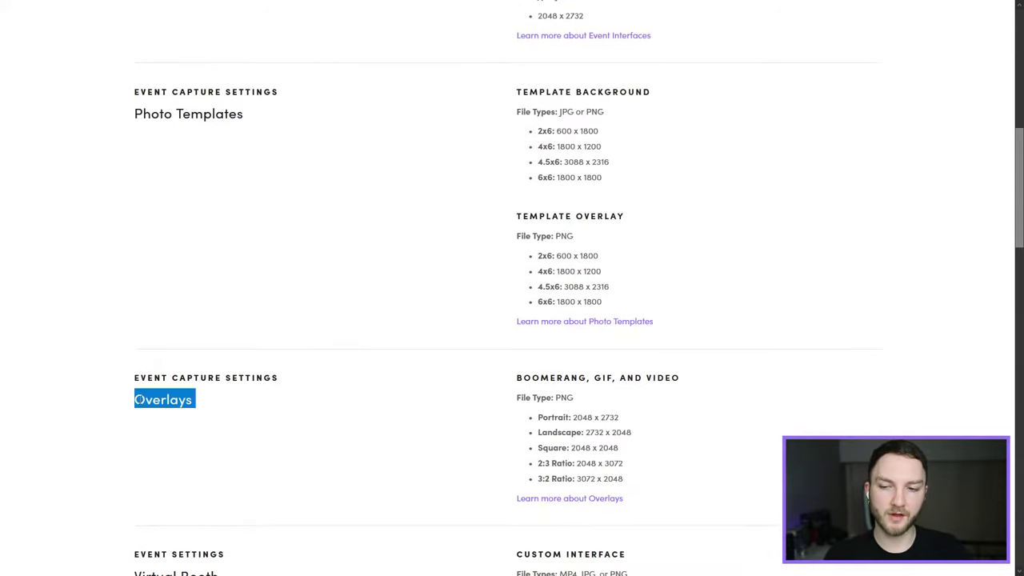
left_click(377, 429)
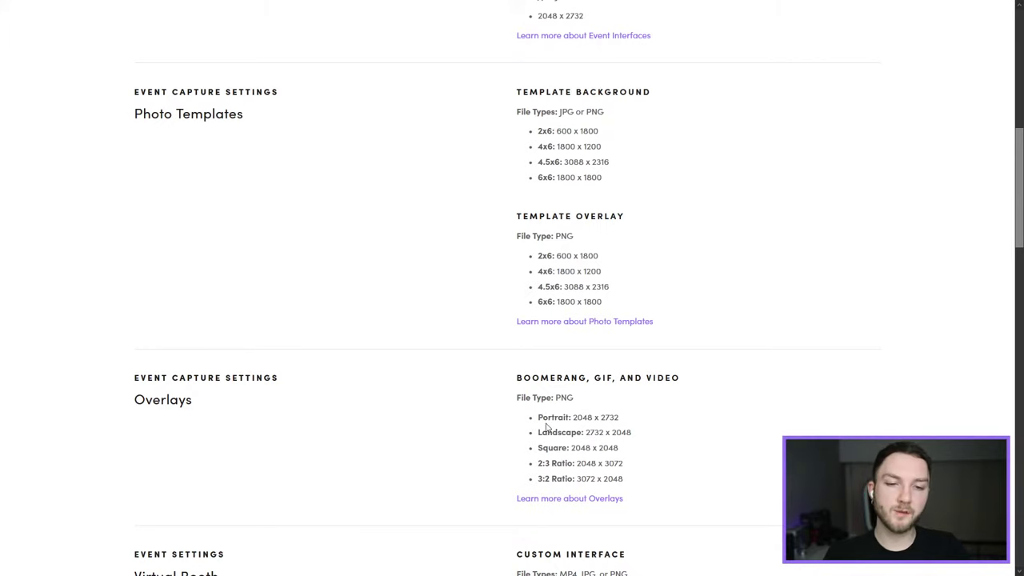
scroll(548, 417, "down", 1)
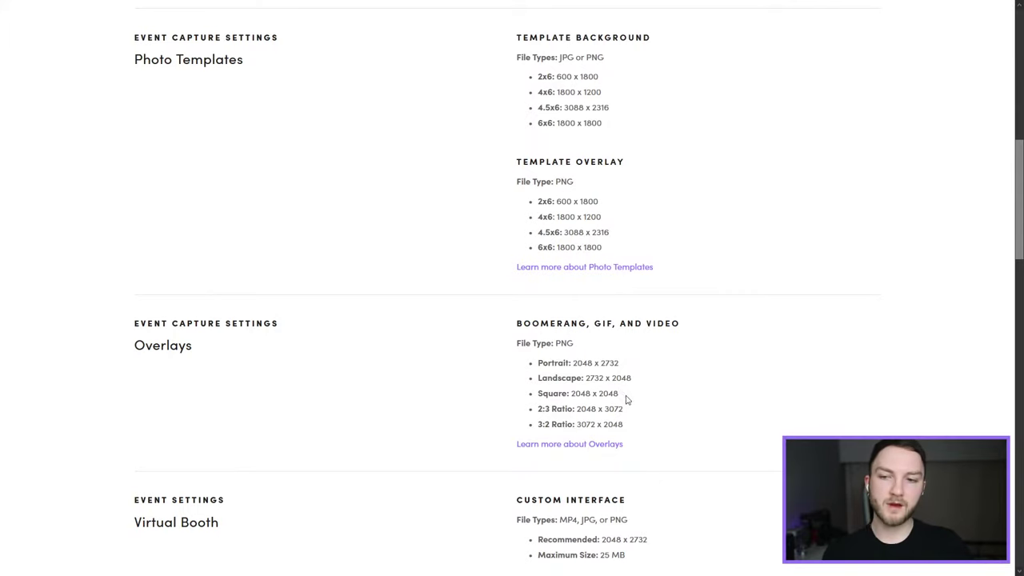
left_click_drag(576, 344, 554, 342)
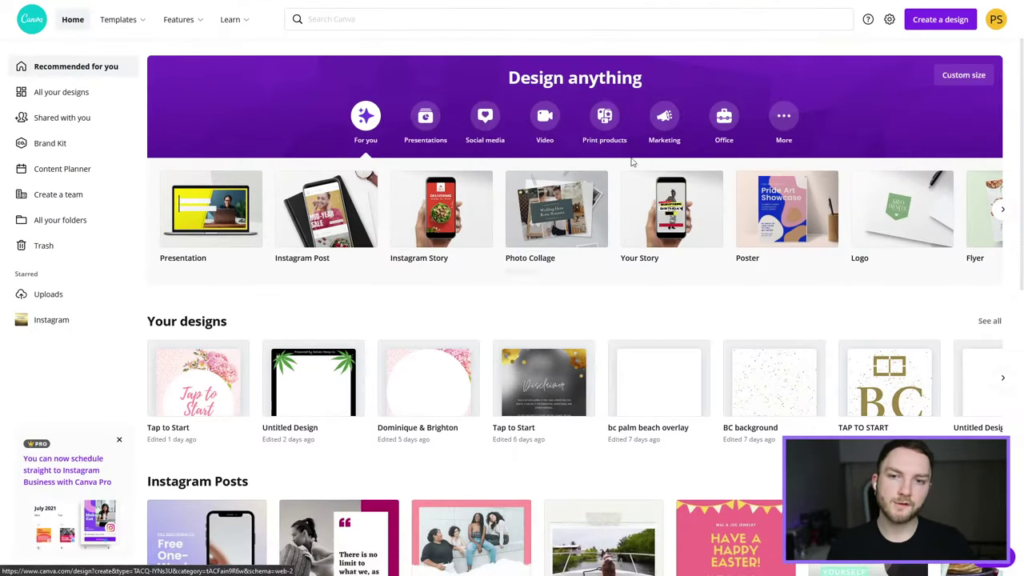
Switch to Canva and create a new blank design with a custom size of 2048 x 2048 px.
left_click(925, 24)
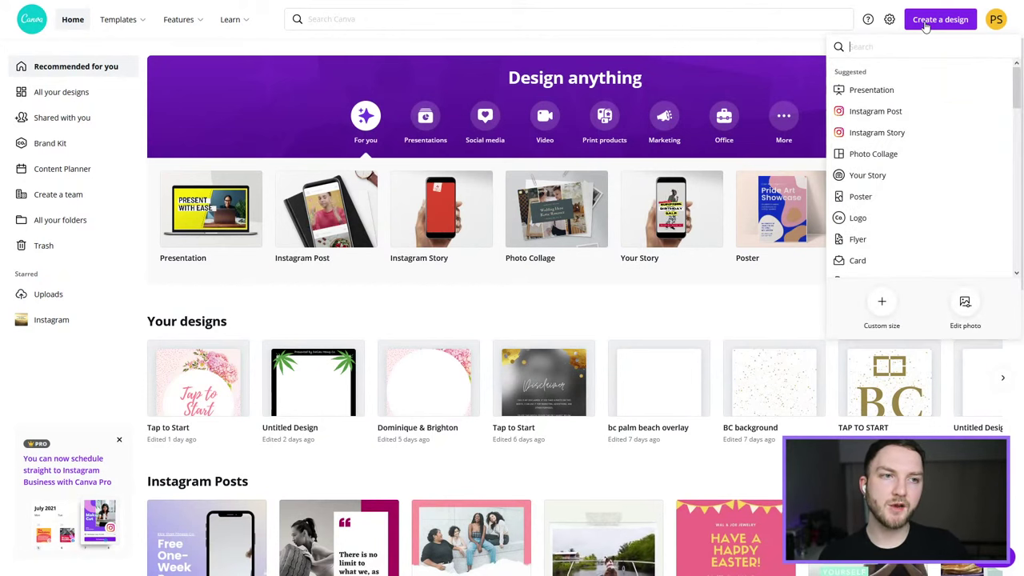
left_click(883, 306)
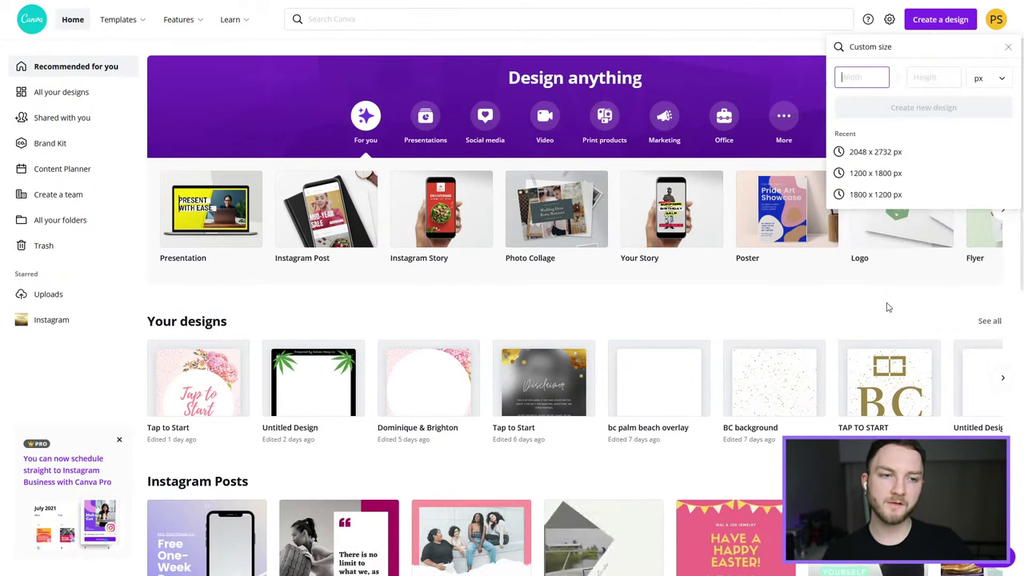
type("2048")
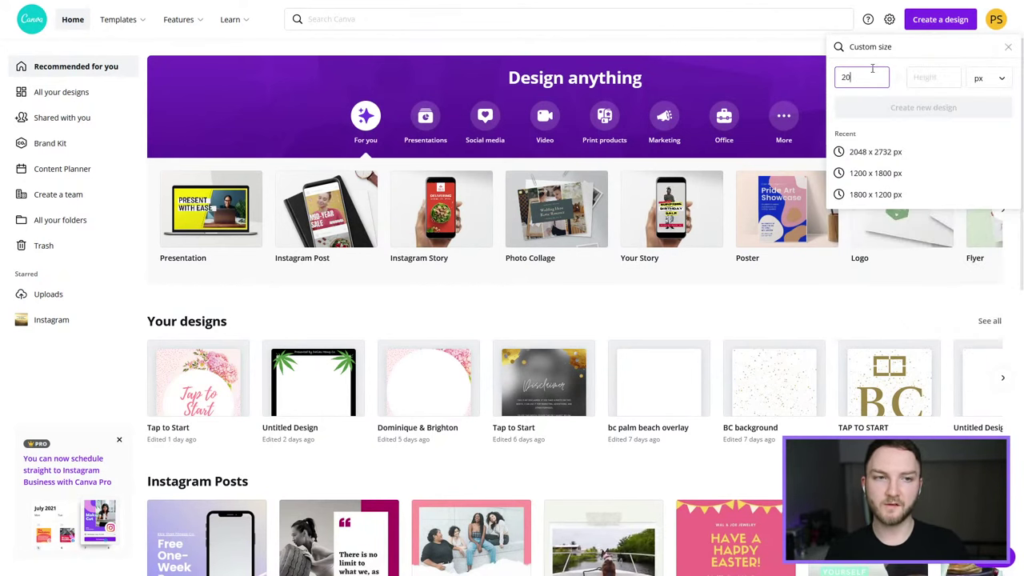
key("Tab")
type("2048")
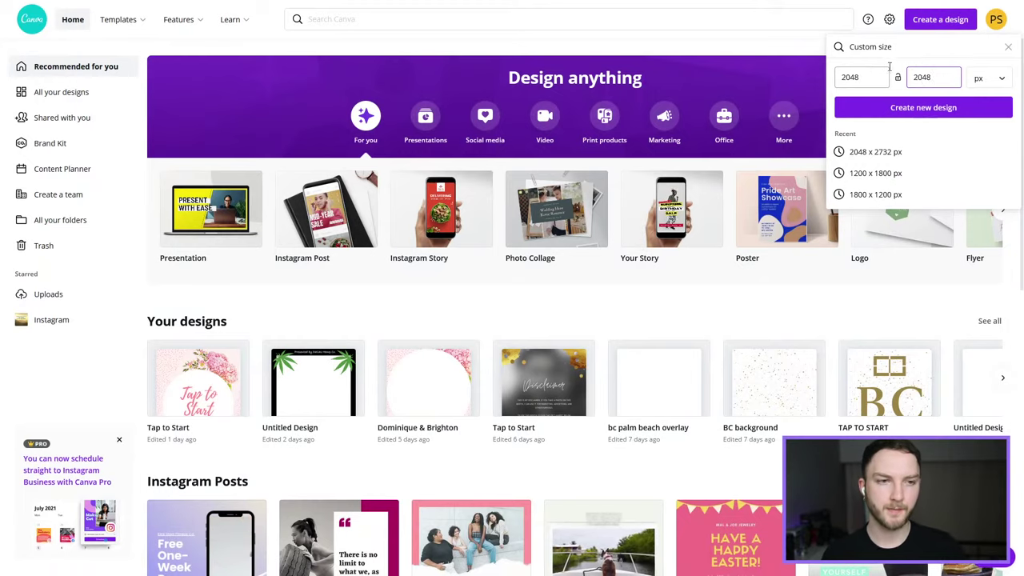
left_click(922, 107)
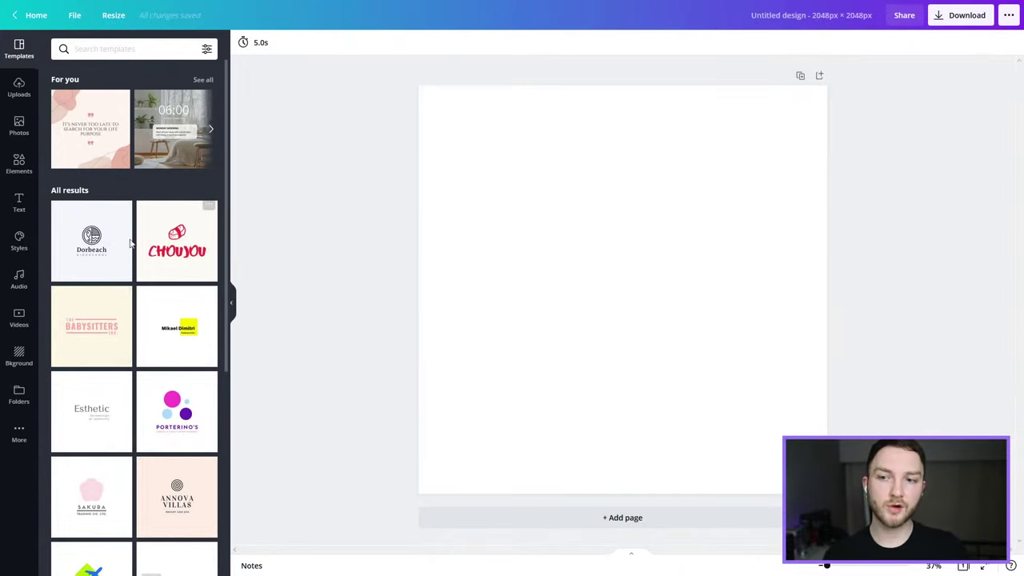
Browse the template library's logo and social post designs for a starting layout suited to the square overlay.
scroll(152, 370, "down", 4)
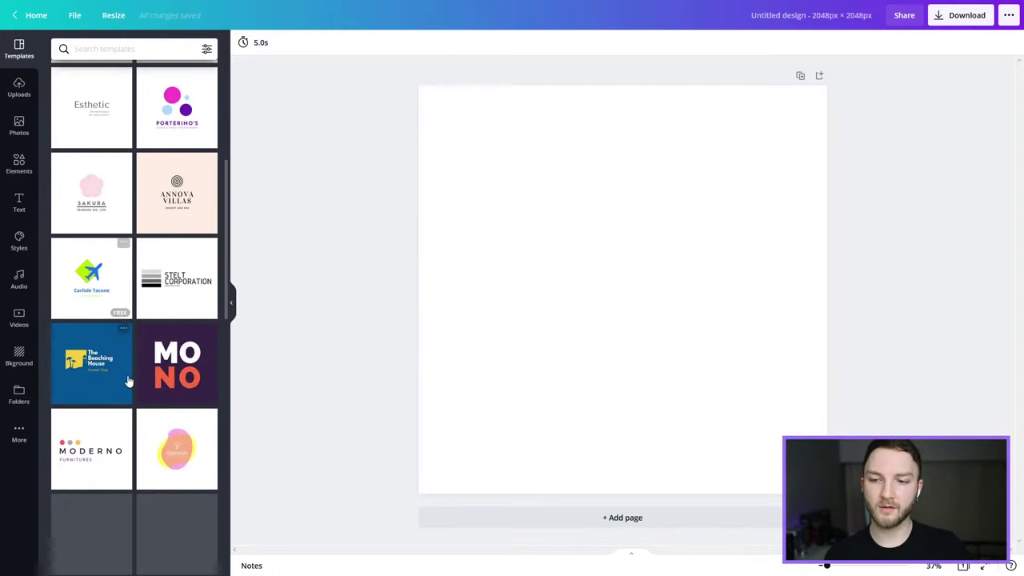
scroll(127, 385, "down", 4)
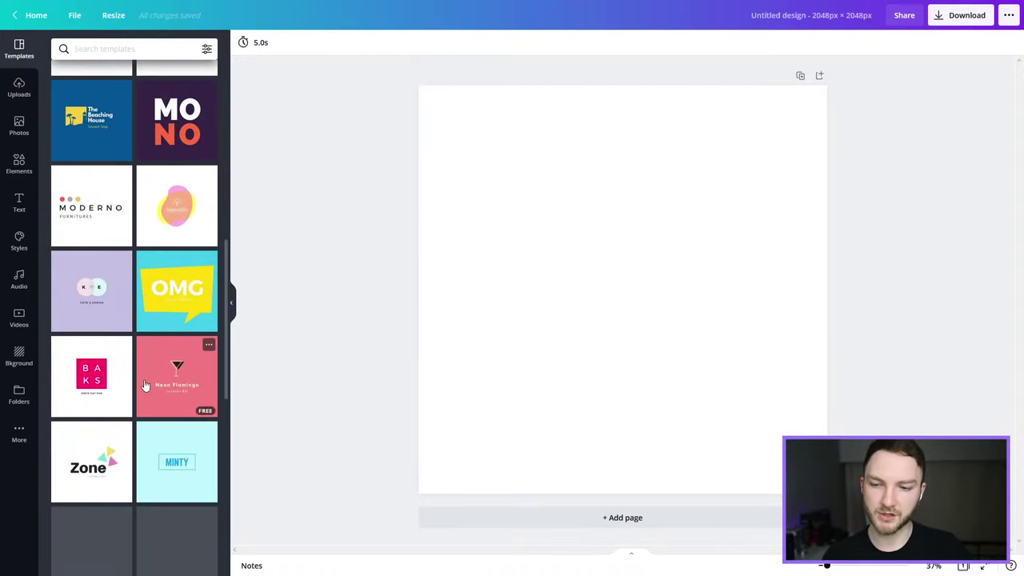
scroll(149, 379, "down", 1)
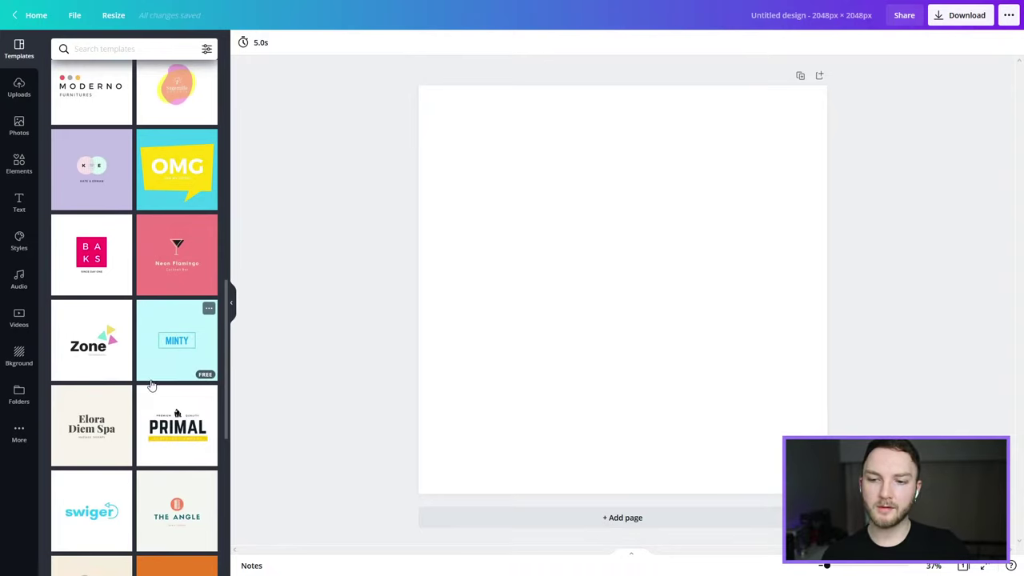
scroll(156, 384, "up", 6)
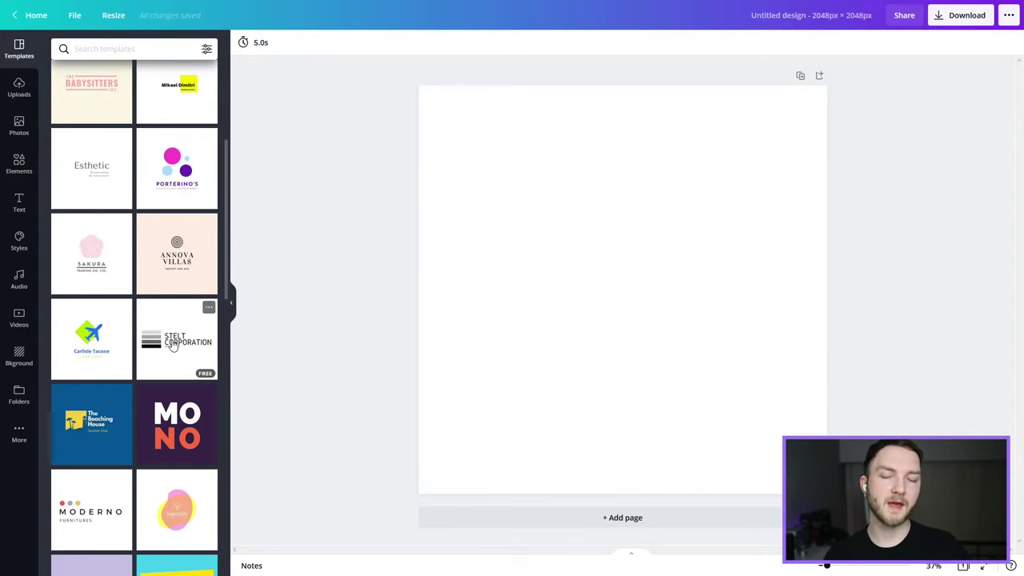
scroll(172, 343, "down", 5)
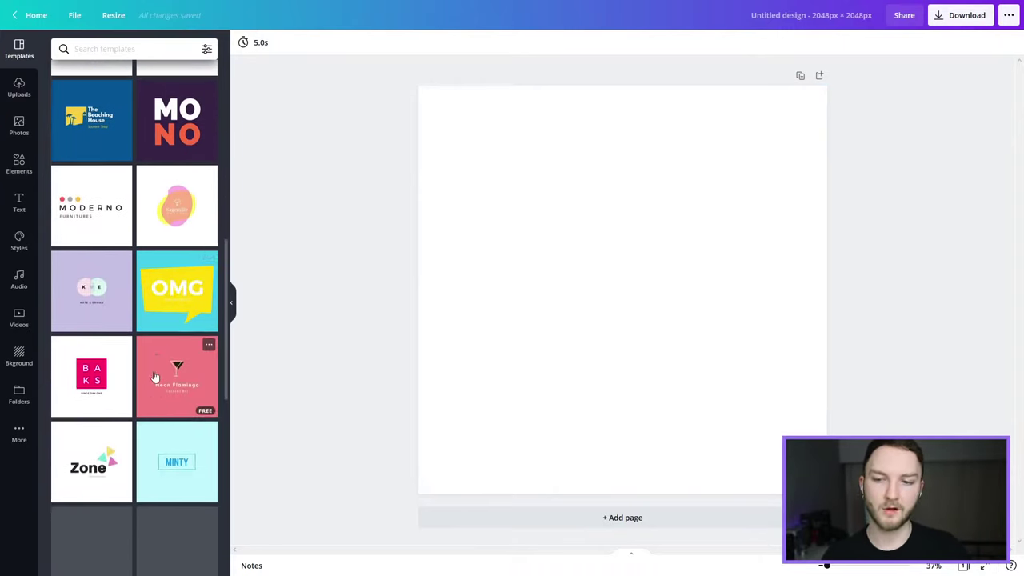
scroll(180, 368, "down", 3)
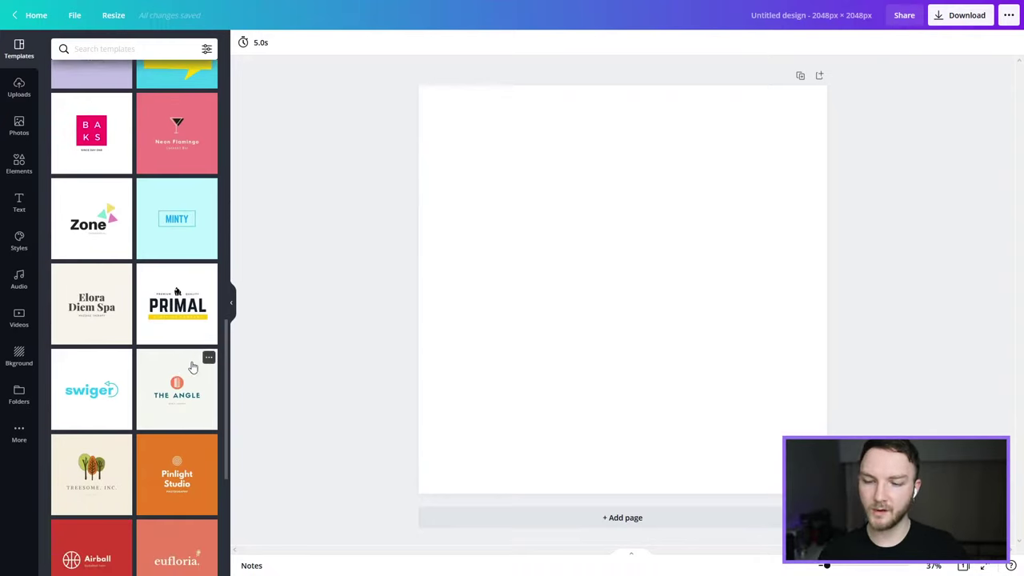
scroll(160, 320, "down", 3)
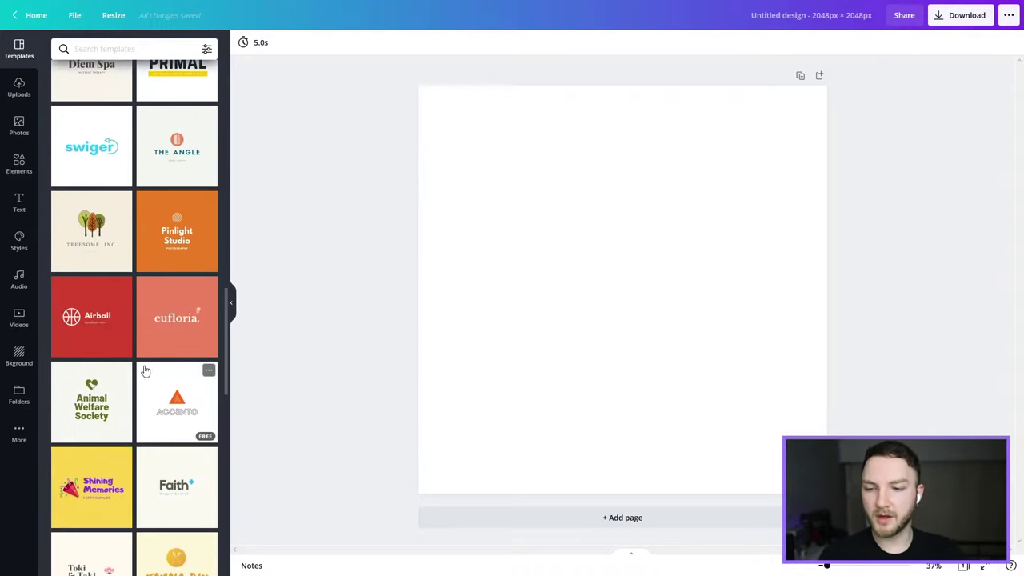
scroll(148, 376, "down", 3)
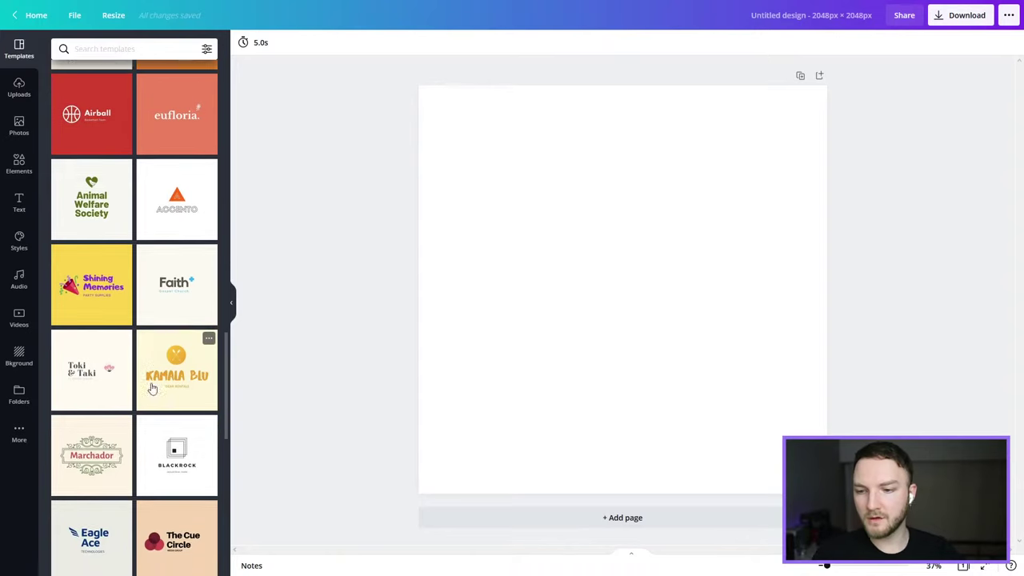
scroll(151, 394, "down", 2)
scroll(147, 398, "up", 1)
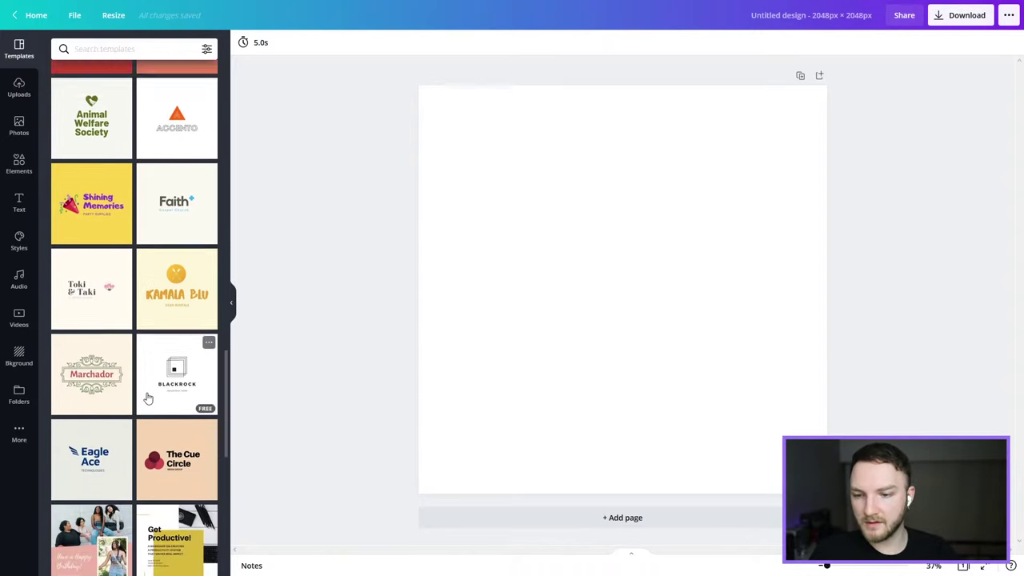
scroll(148, 395, "up", 6)
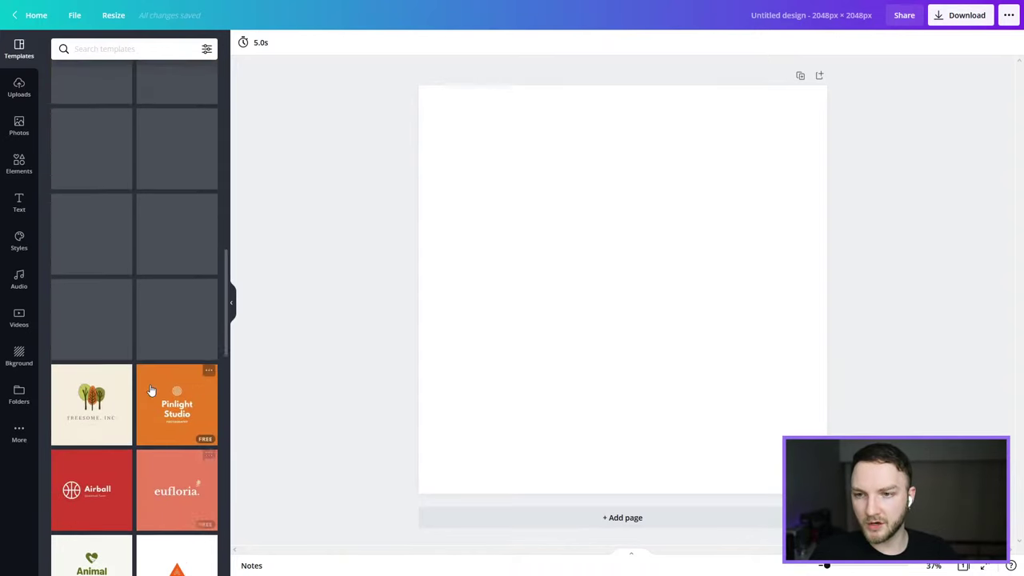
scroll(149, 389, "up", 6)
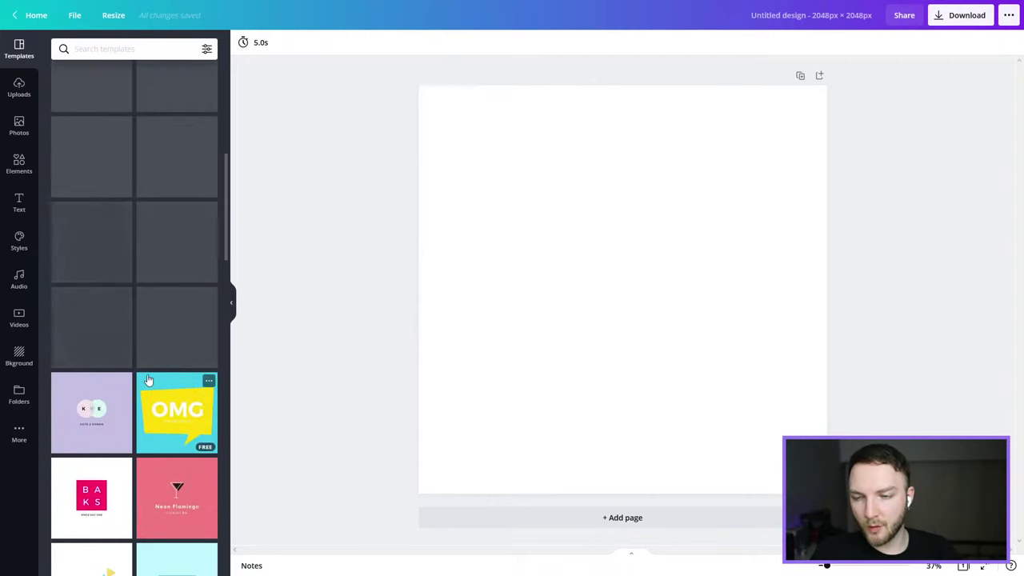
scroll(152, 376, "up", 3)
scroll(152, 373, "up", 1)
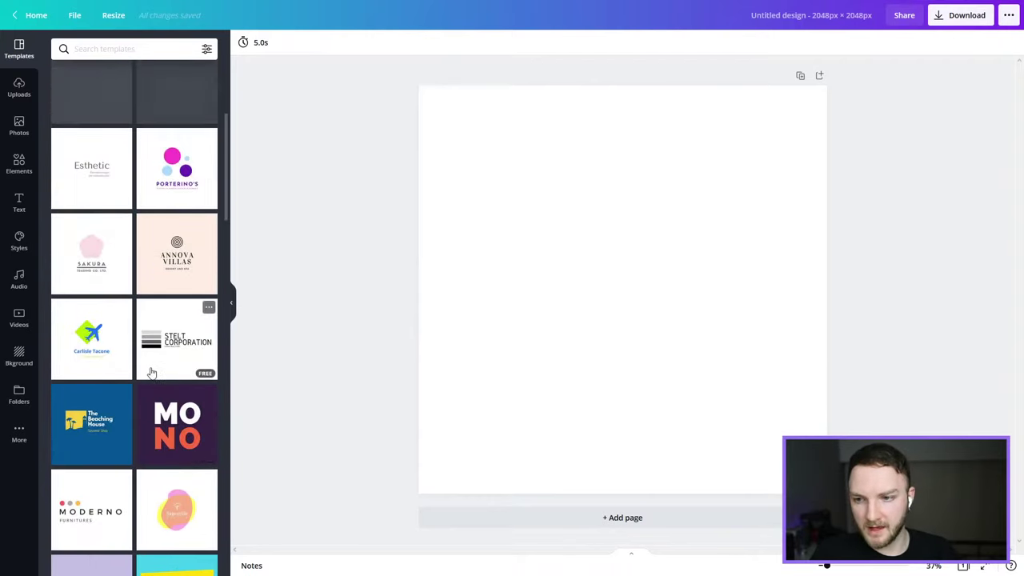
scroll(150, 373, "up", 2)
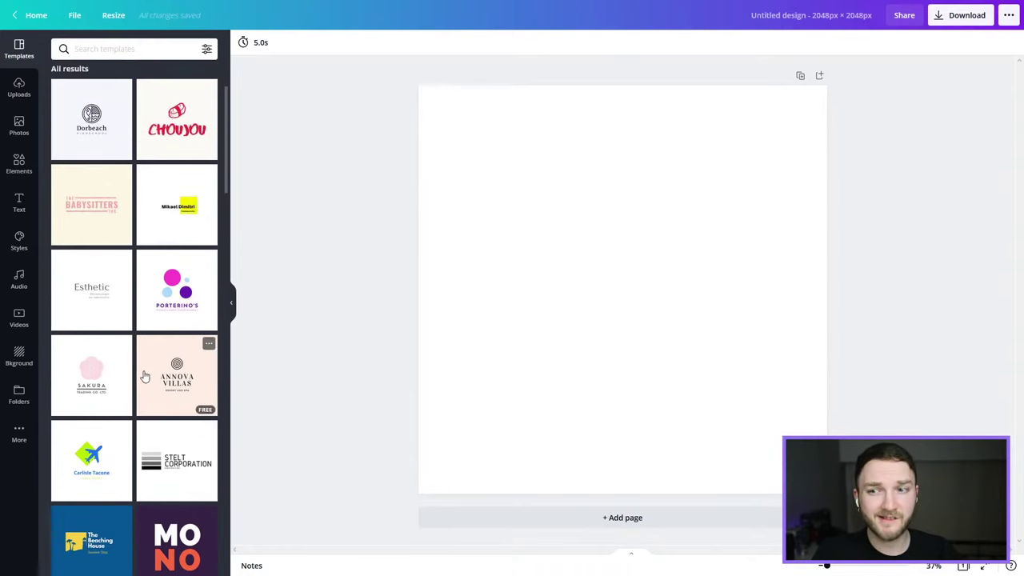
scroll(139, 367, "up", 2)
scroll(137, 365, "down", 10)
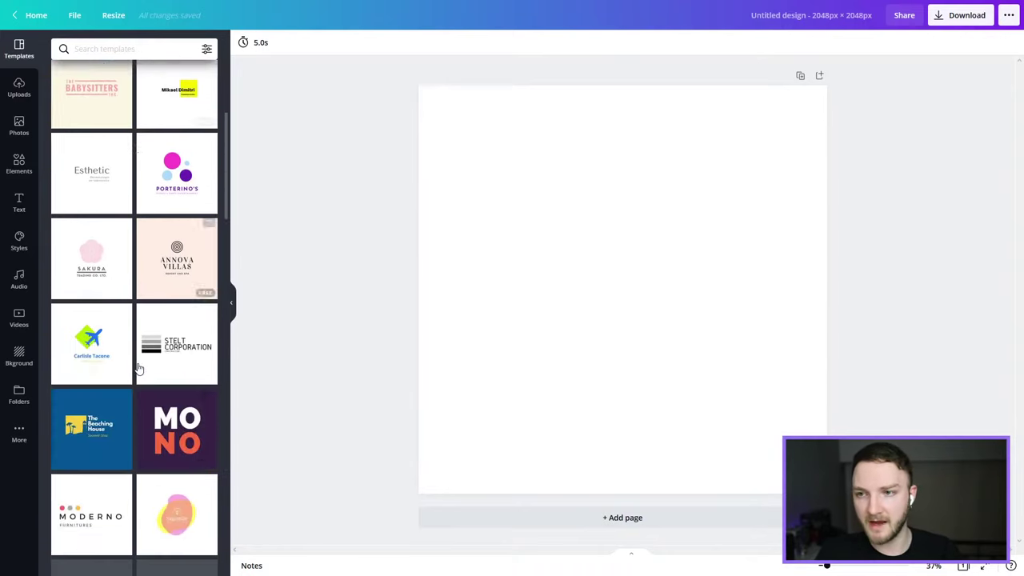
scroll(143, 365, "down", 9)
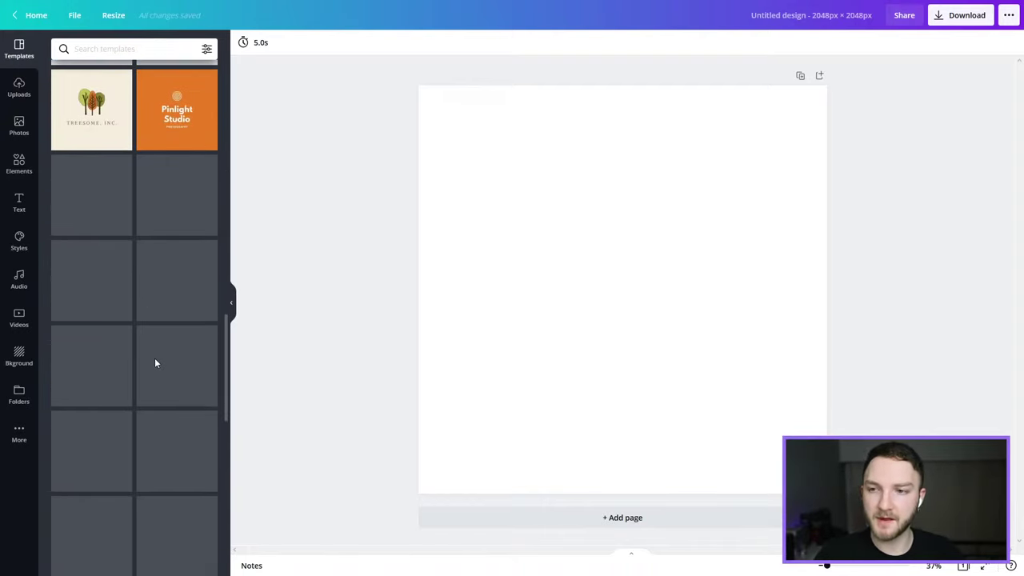
scroll(155, 357, "down", 3)
scroll(156, 355, "down", 4)
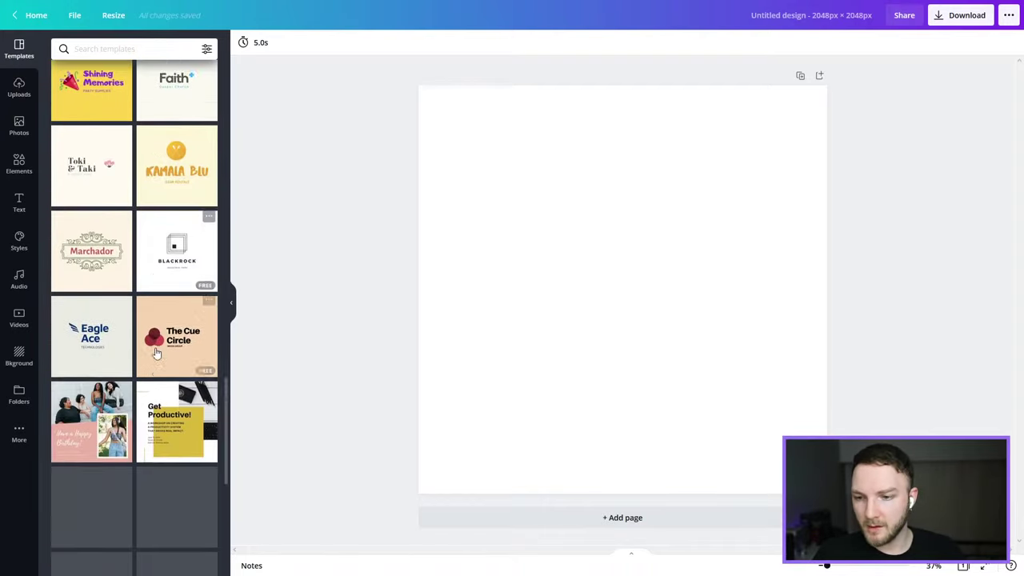
scroll(156, 354, "down", 5)
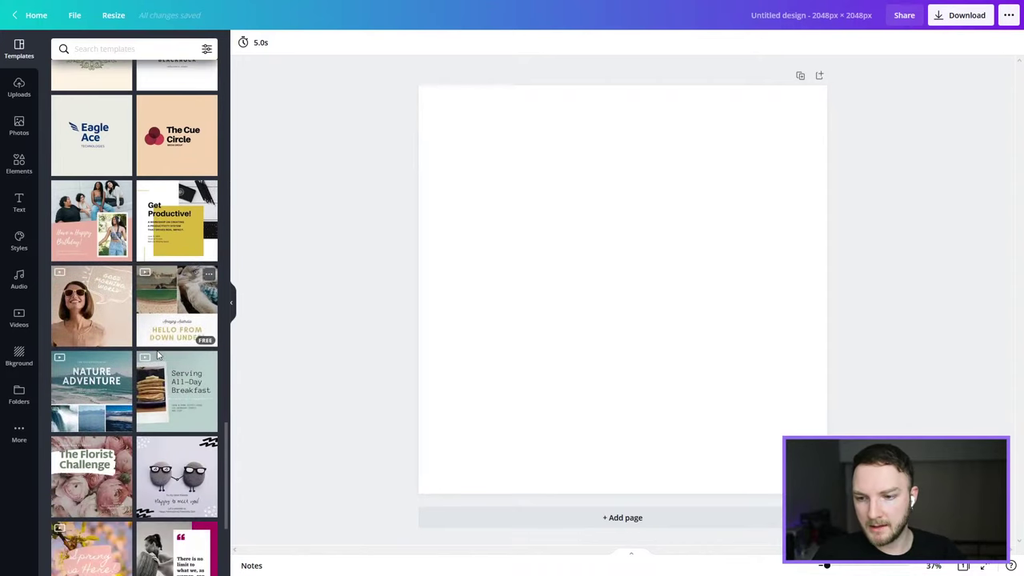
scroll(150, 392, "down", 5)
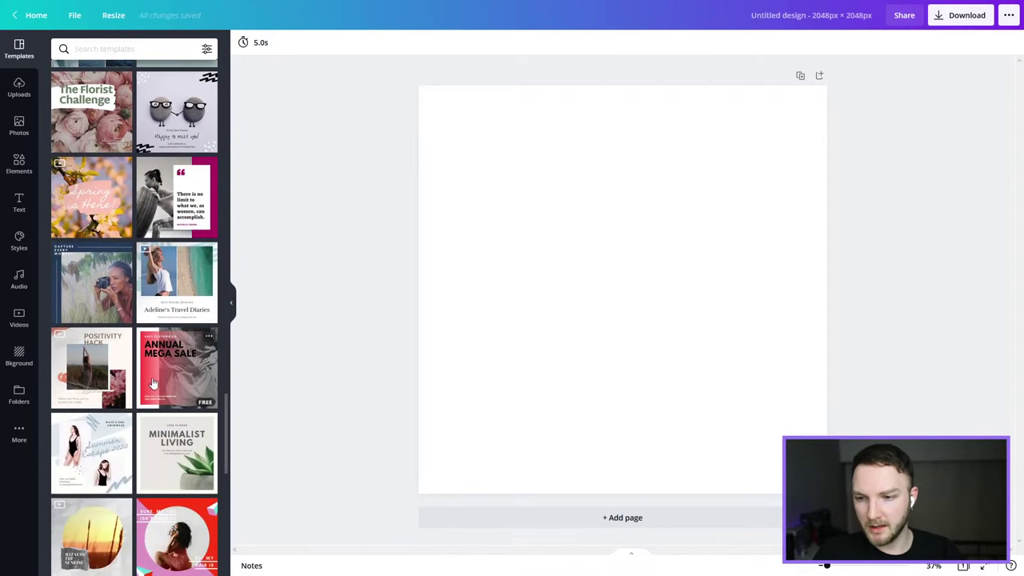
scroll(154, 382, "down", 6)
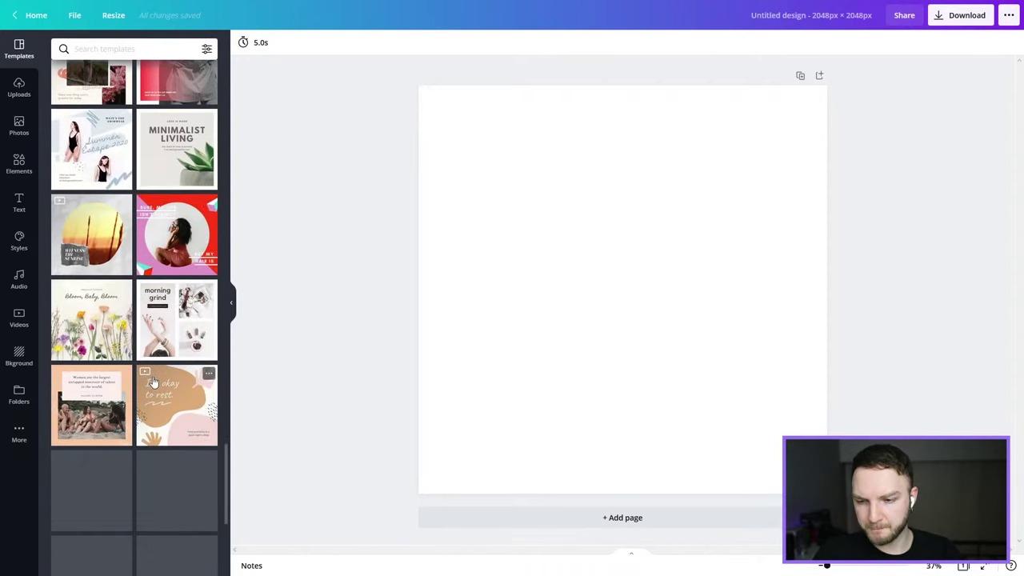
scroll(166, 343, "down", 6)
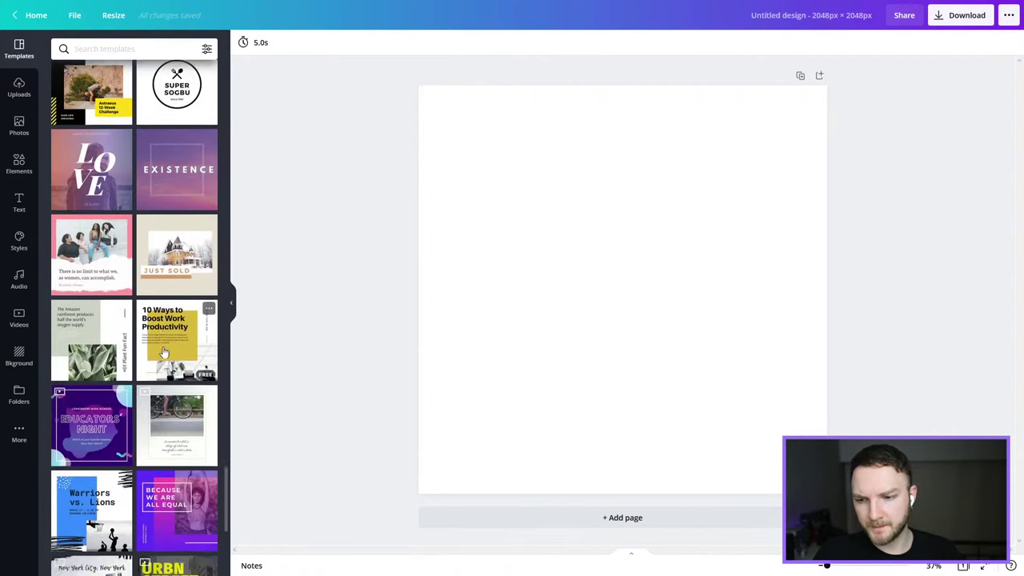
scroll(162, 352, "up", 10)
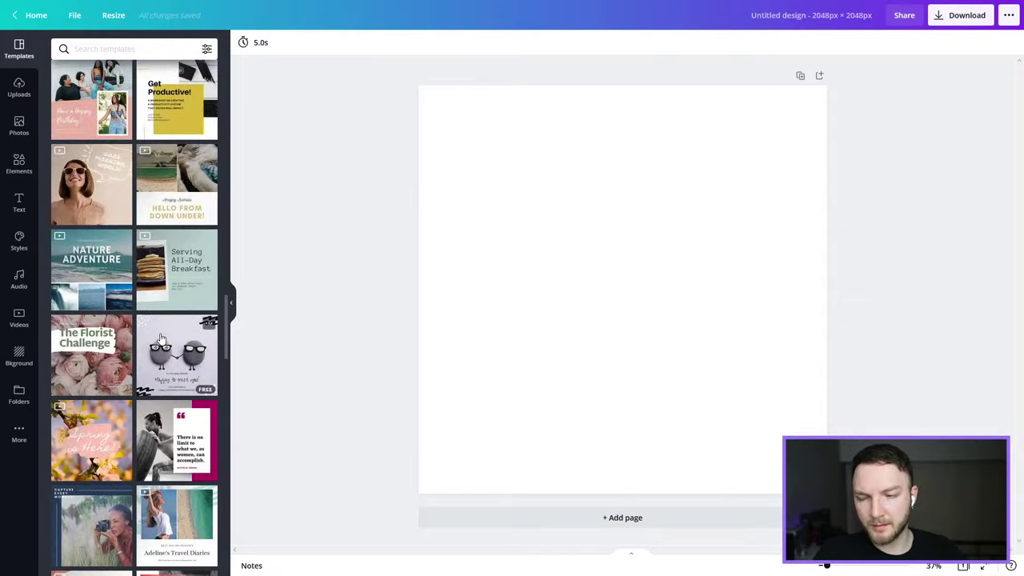
scroll(160, 337, "up", 5)
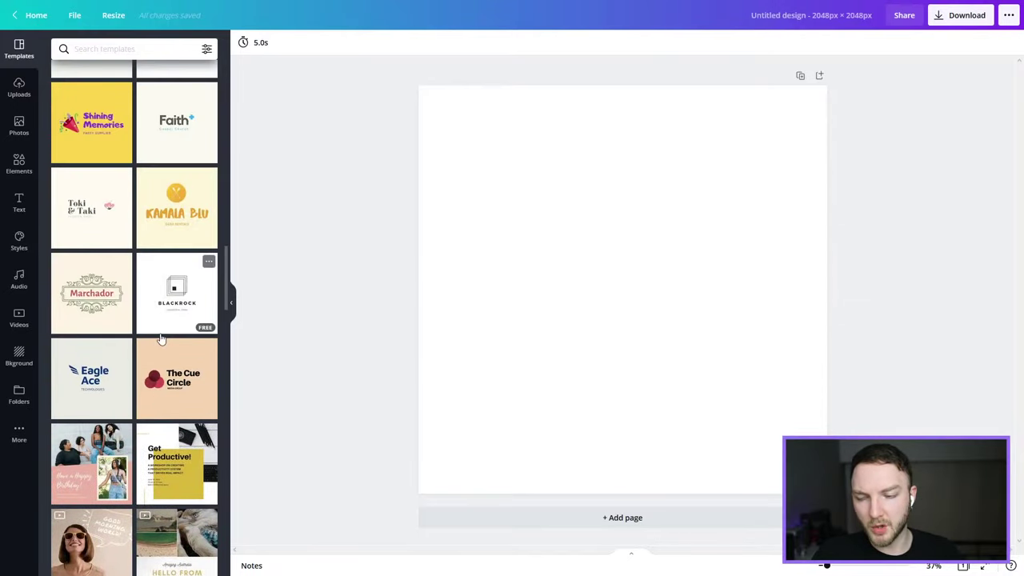
Apply the Toki & Taki flower shop template to the blank page and delete its cream background shape.
scroll(160, 338, "up", 1)
left_click(94, 267)
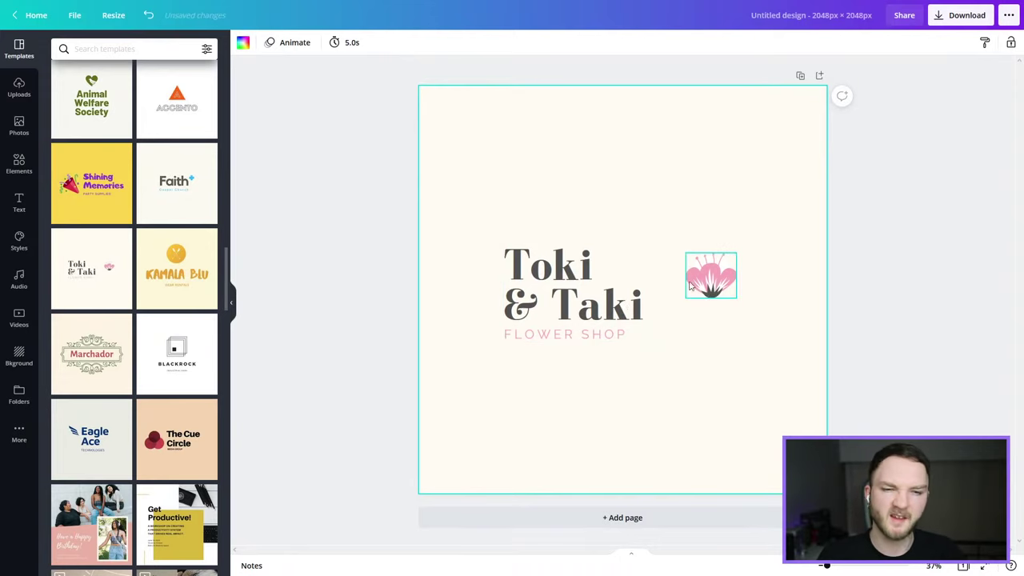
left_click(510, 160)
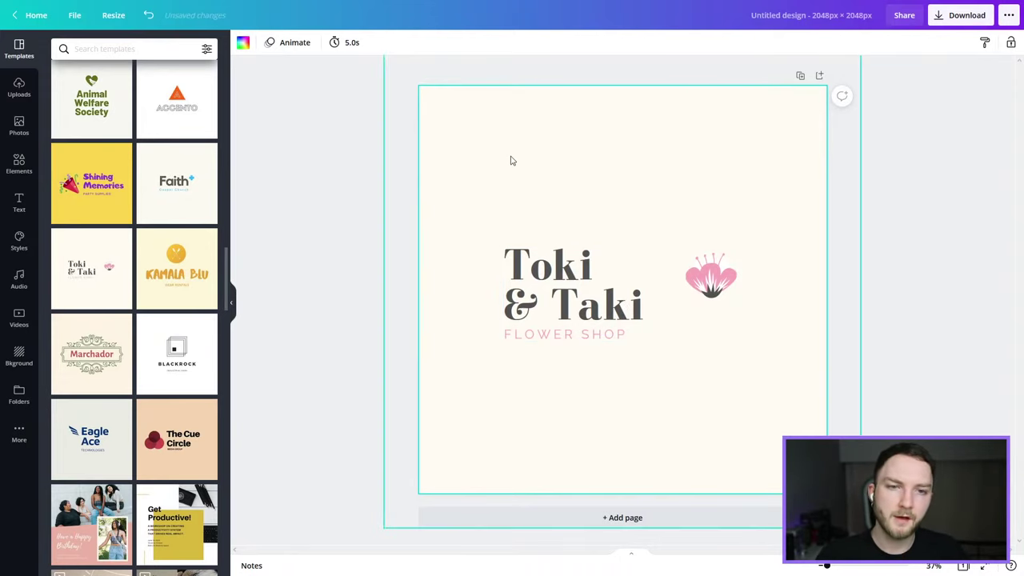
left_click(512, 161)
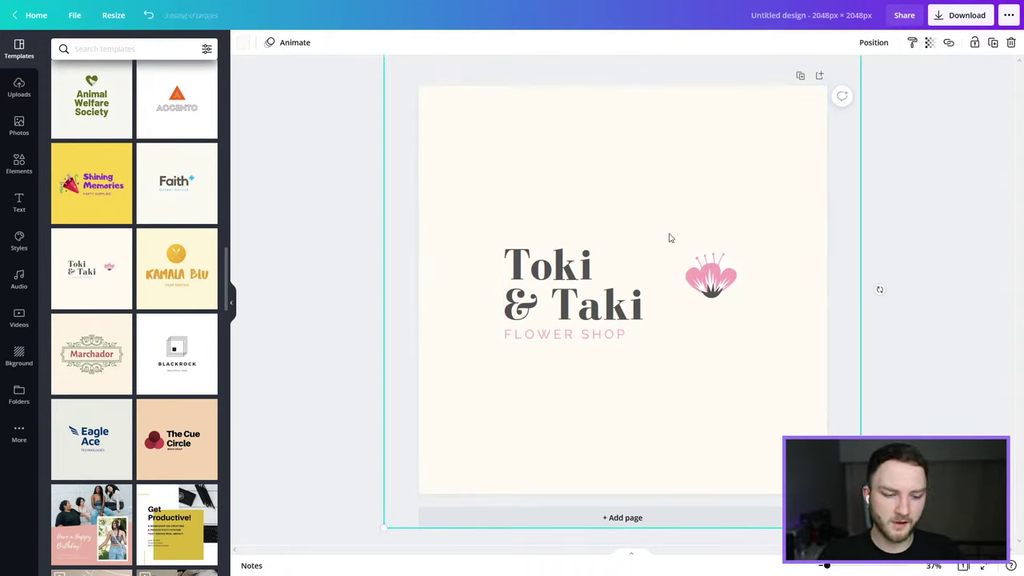
mouse_move(621, 160)
left_mouse_down()
mouse_move(595, 179)
mouse_move(621, 267)
mouse_move(674, 240)
mouse_move(670, 222)
mouse_move(679, 242)
mouse_move(646, 252)
mouse_move(626, 163)
mouse_move(615, 165)
left_mouse_up()
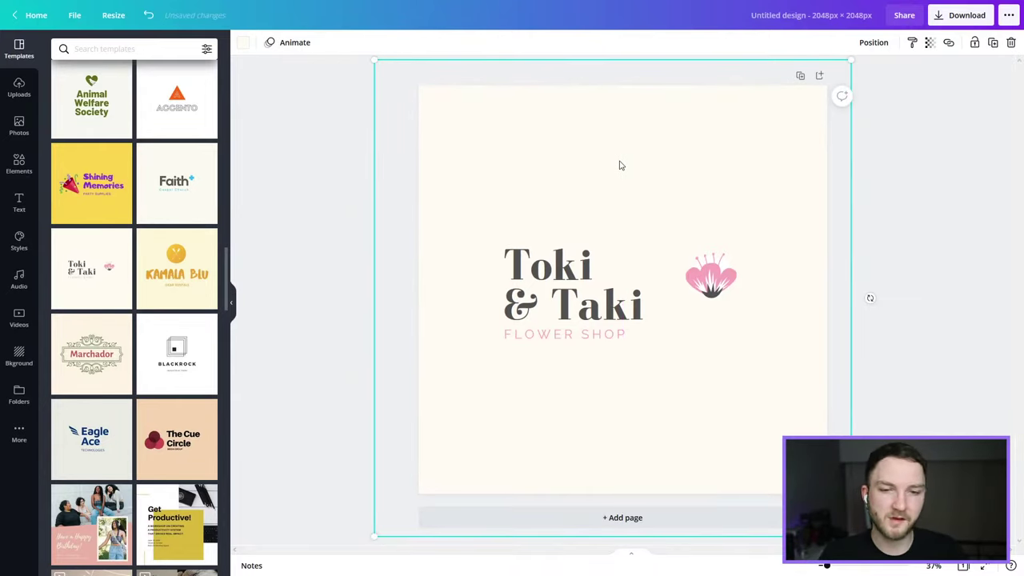
key("Delete")
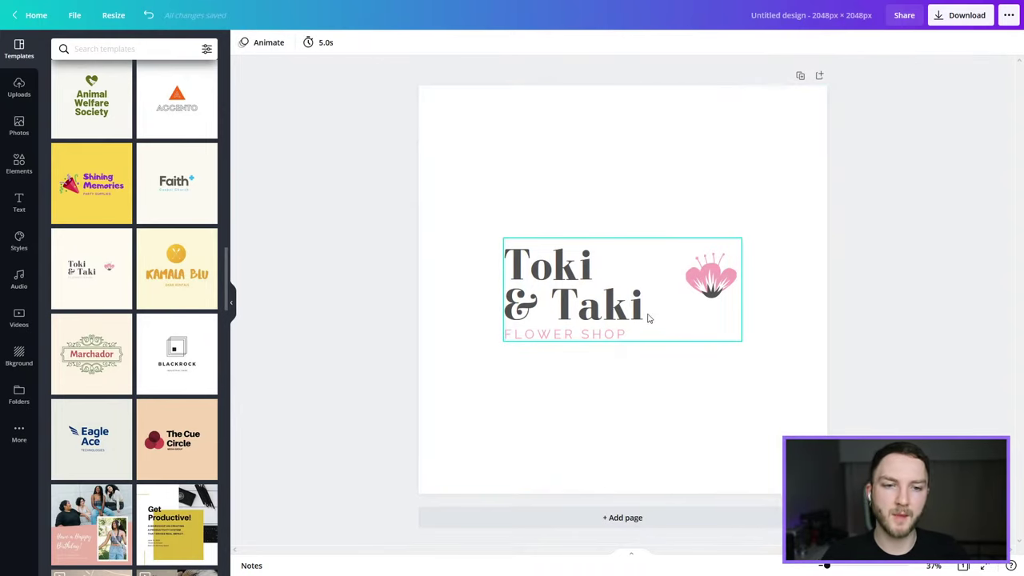
Move the pink flower graphic up into the upper-right area of the design.
left_click(719, 280)
left_click_drag(723, 291, 760, 173)
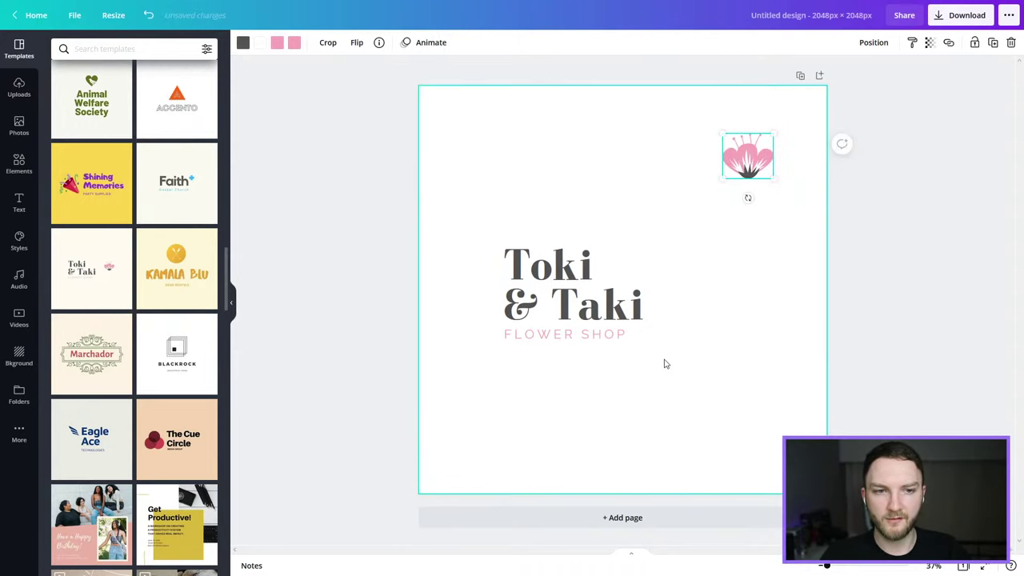
Replace the Toki & Taki heading text with the couple's two first names joined by an ampersand.
left_click(619, 299)
double_click(629, 320)
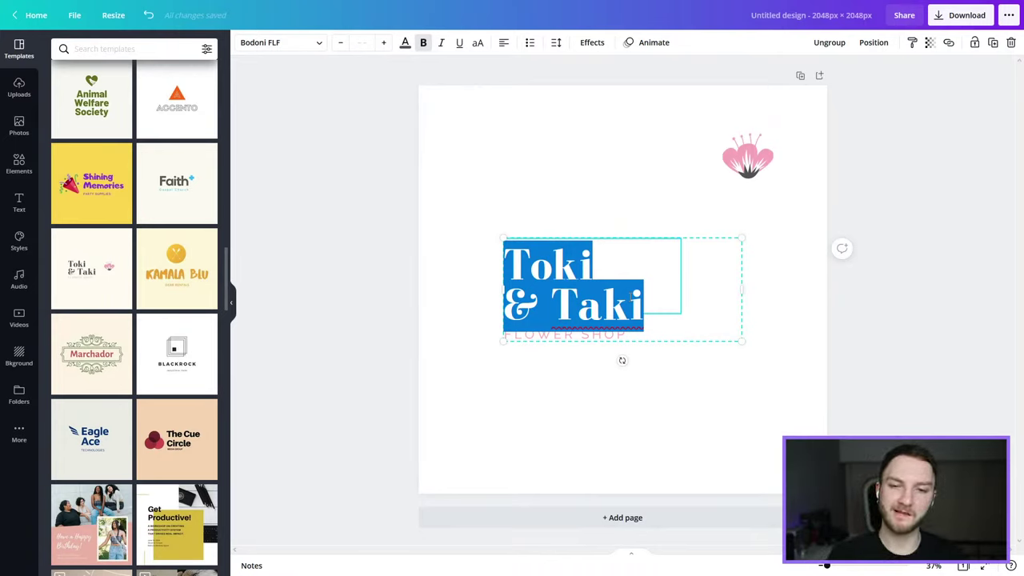
type("Domin")
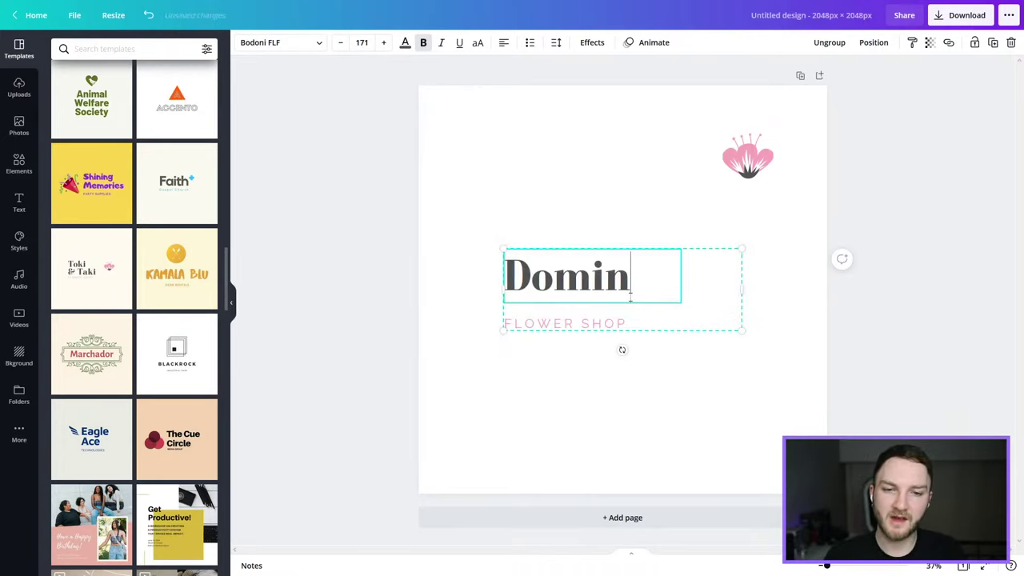
type("ique &")
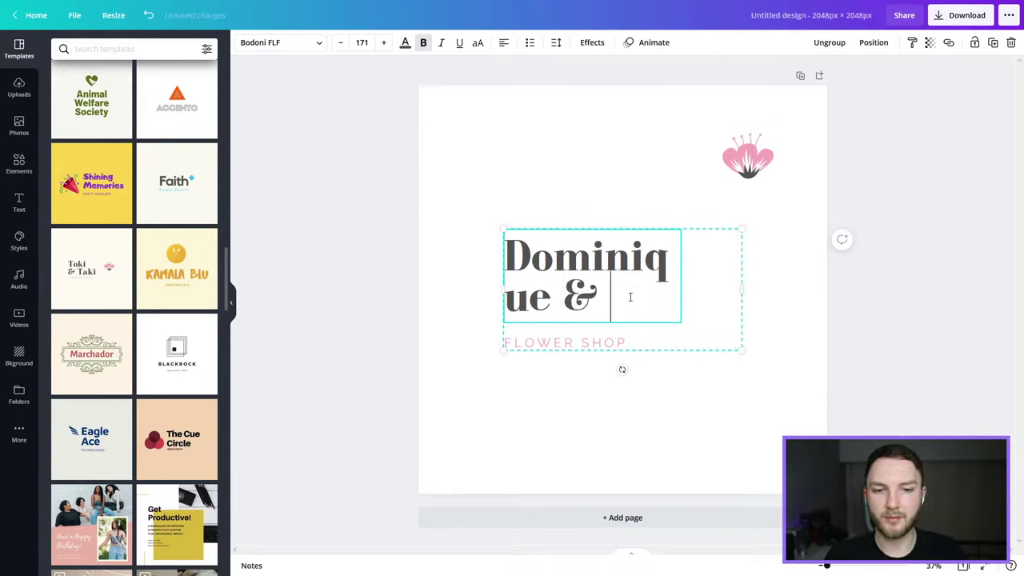
type("/ Brighton")
Widen the heading's text group so the first name and ampersand fit on one line, and center-align the heading text.
triple_click(612, 278)
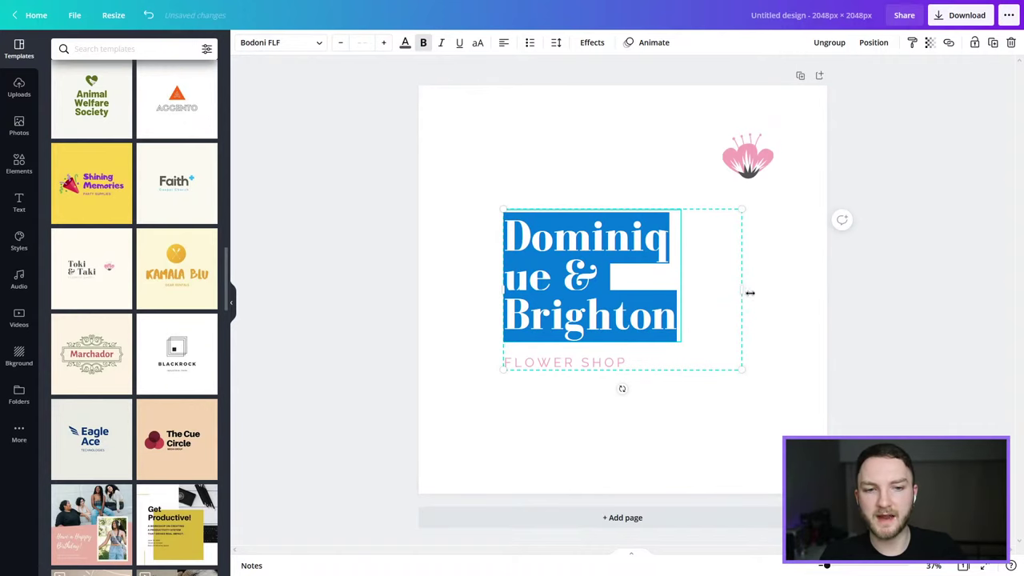
left_click_drag(750, 292, 912, 291)
left_click(715, 259)
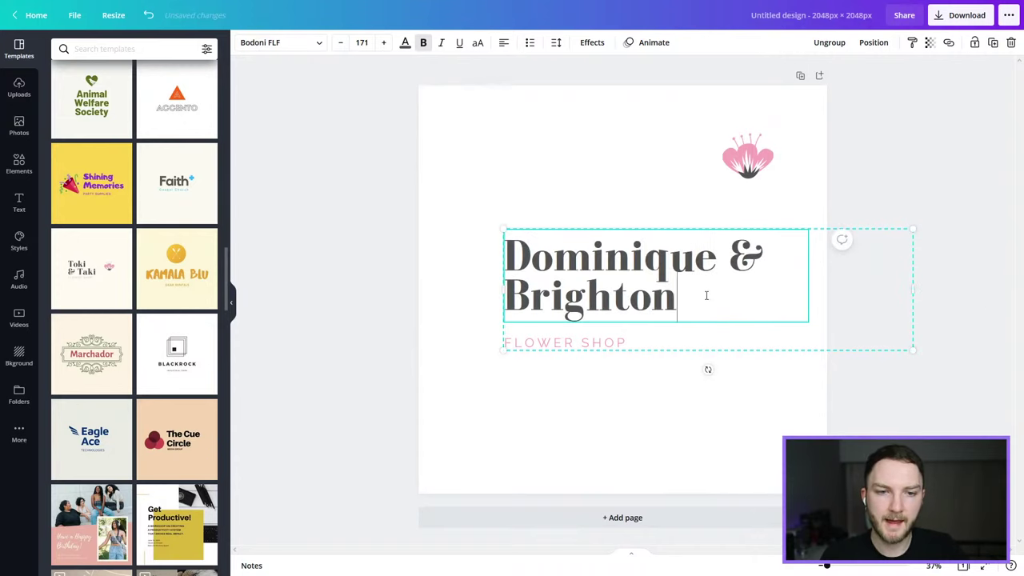
left_click_drag(706, 295, 475, 251)
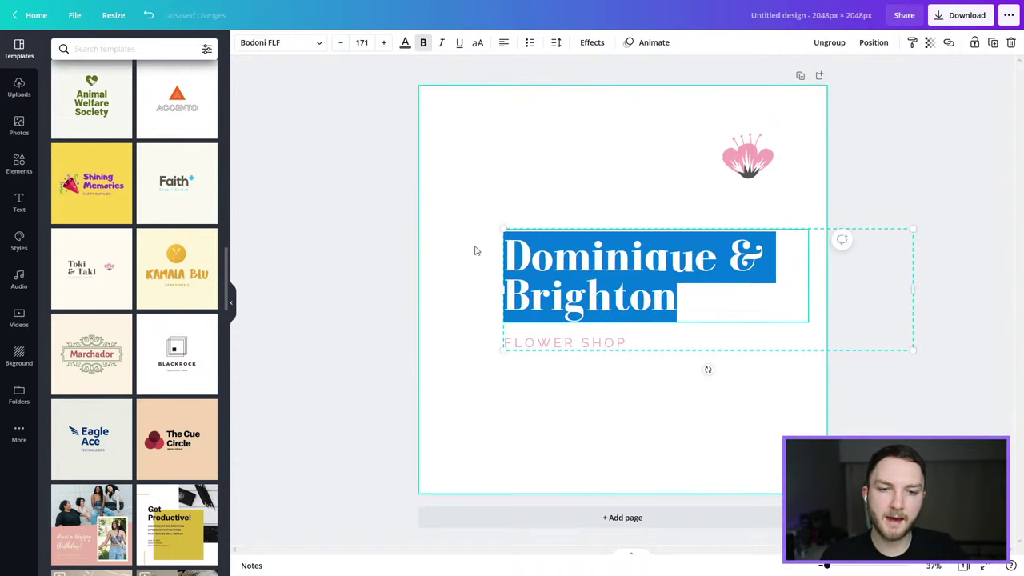
left_click(503, 43)
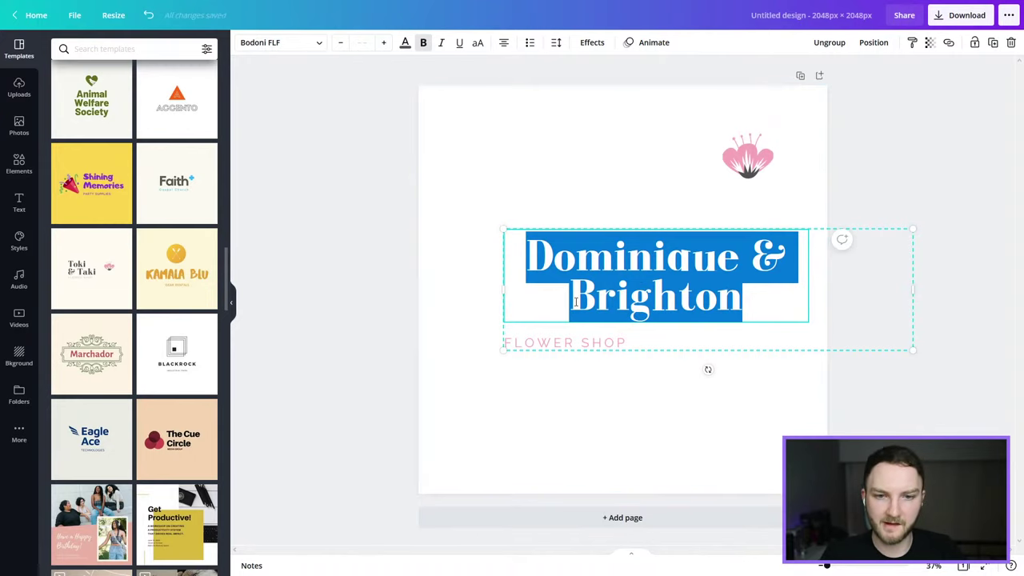
Delete the FLOWER SHOP tagline beneath the couple's names.
left_click(586, 344)
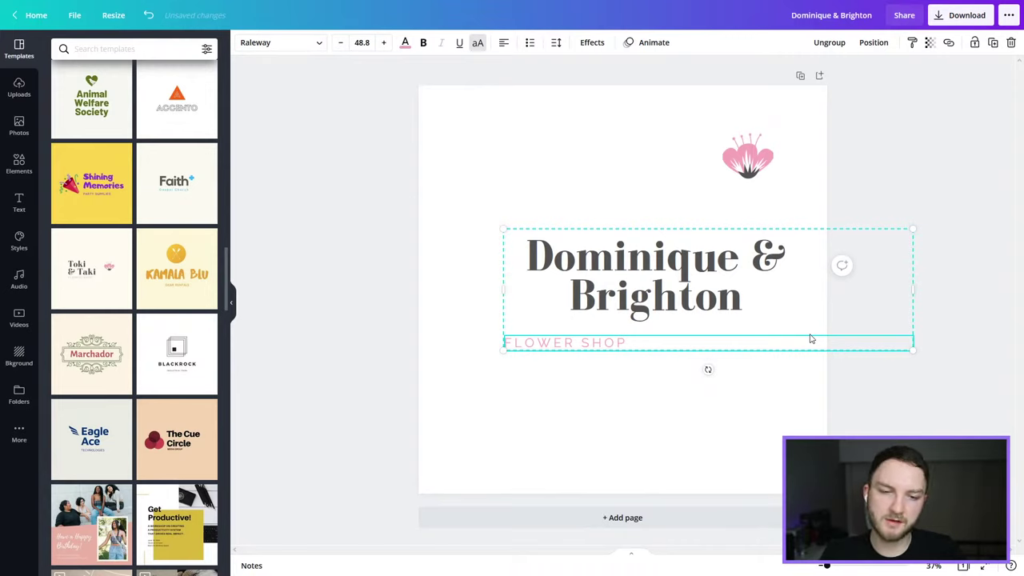
key("Delete")
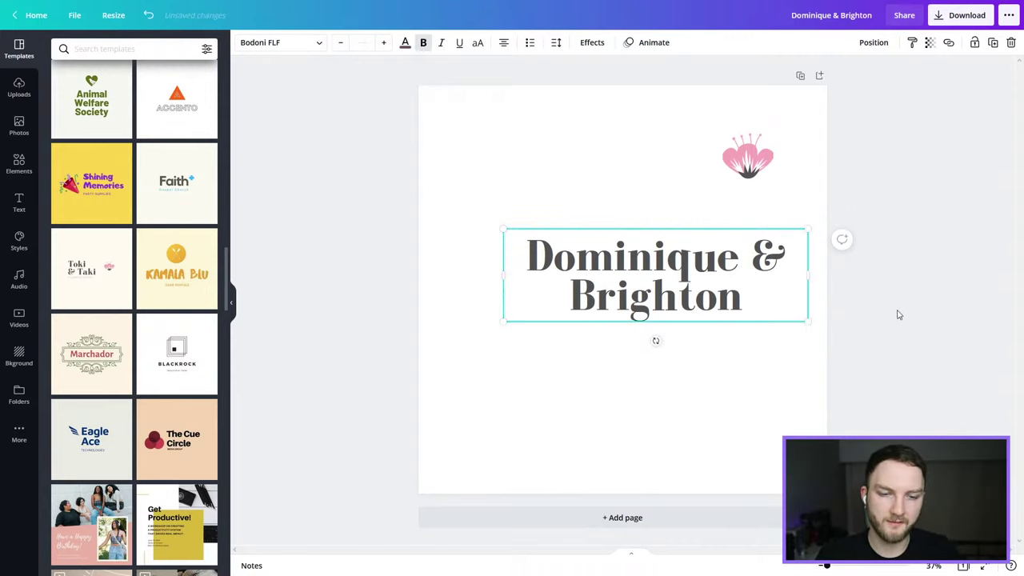
left_click(590, 181)
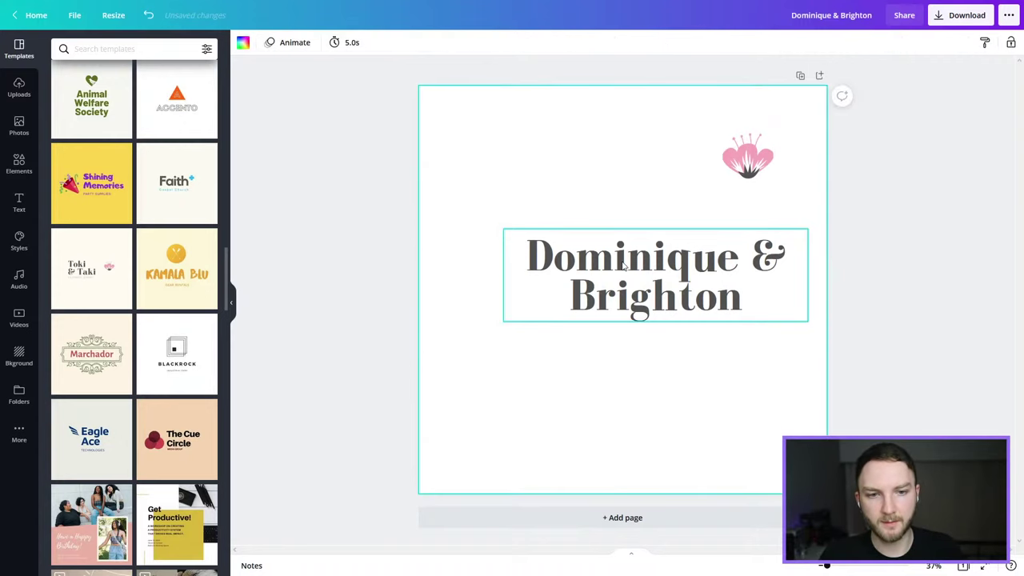
Move the couple's names heading to the bottom of the page, shrink it slightly, and center it horizontally.
left_click_drag(642, 261, 609, 431)
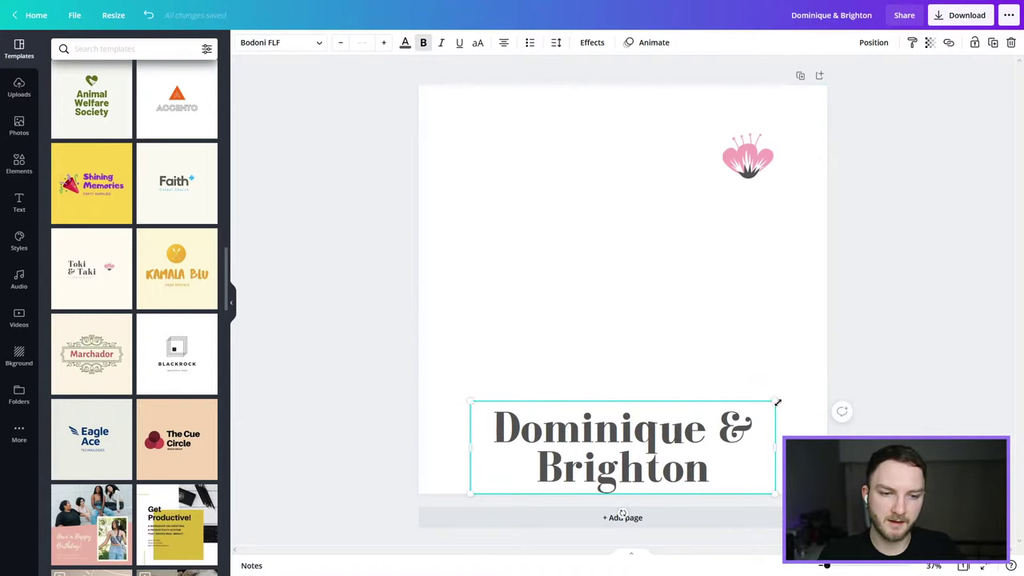
left_click_drag(778, 402, 743, 410)
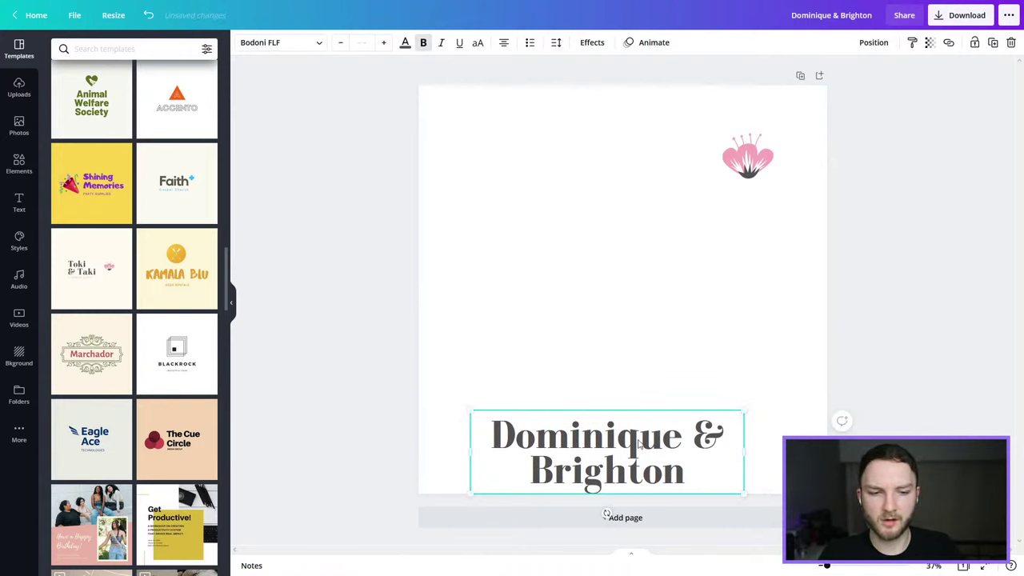
left_click_drag(637, 442, 653, 443)
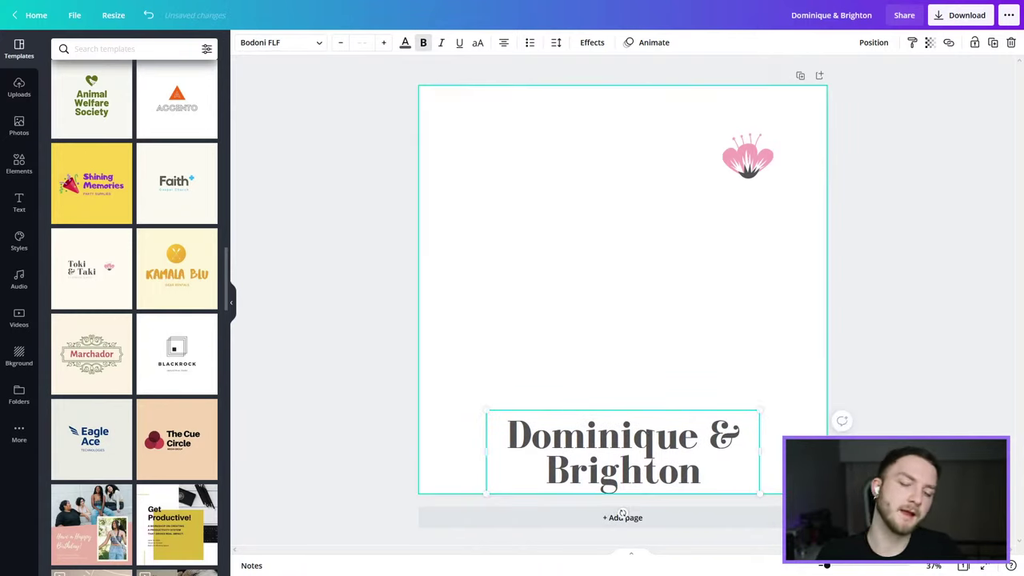
Delete the pink flower graphic and raise the names heading slightly to leave space above the page's bottom edge.
left_click_drag(748, 159, 676, 268)
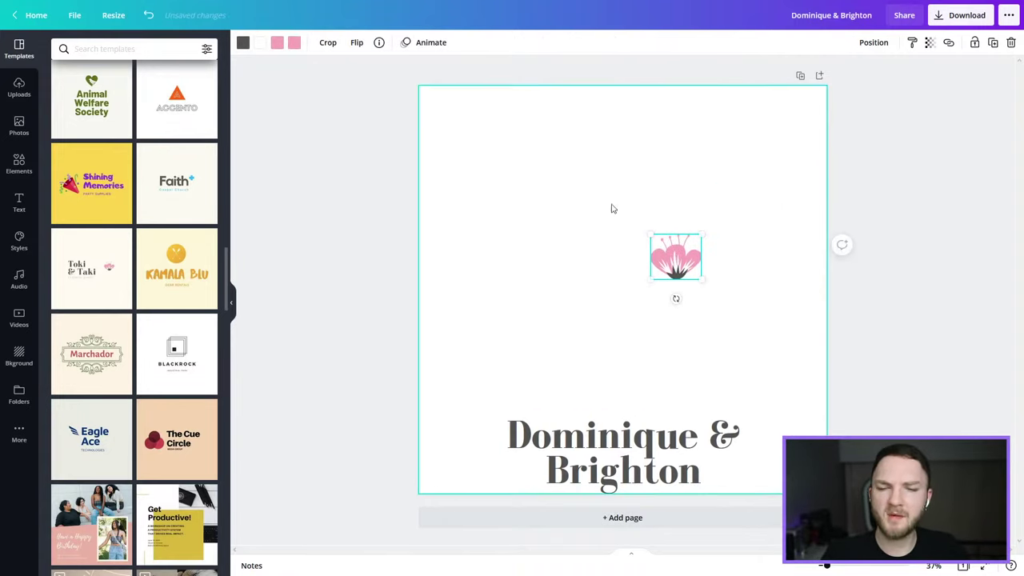
key("Delete")
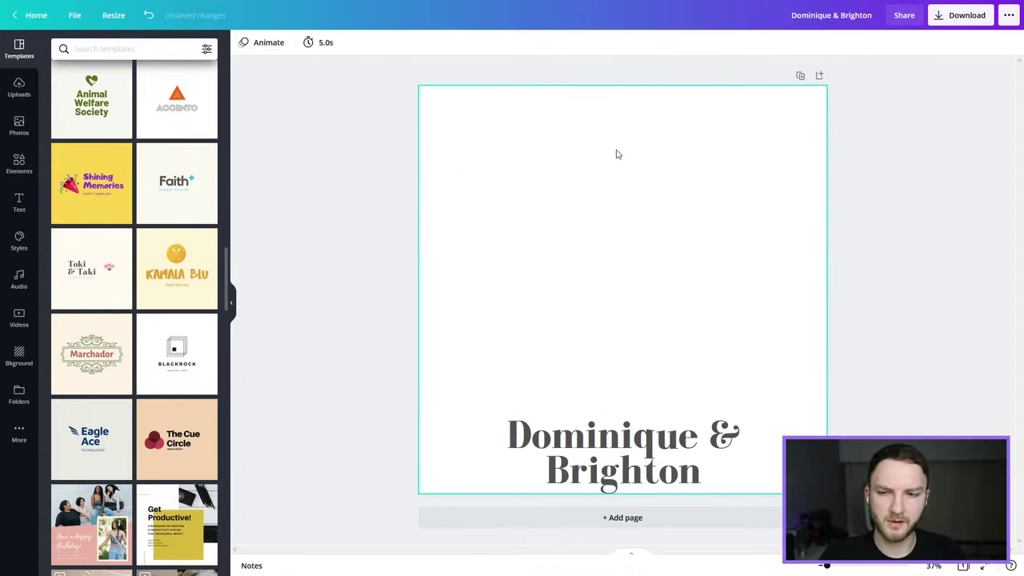
left_click_drag(590, 442, 589, 411)
right_click(596, 448)
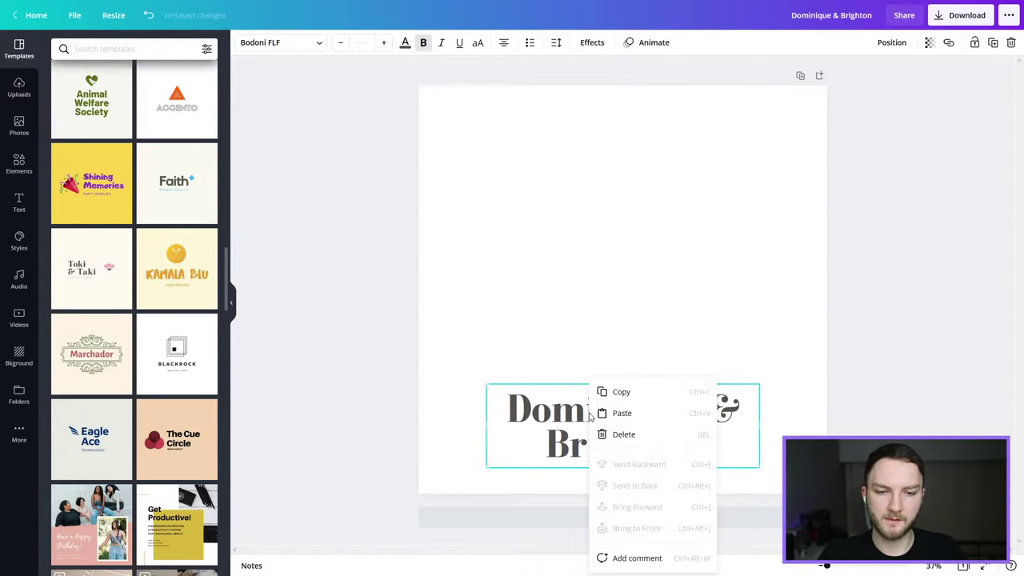
left_click(393, 335)
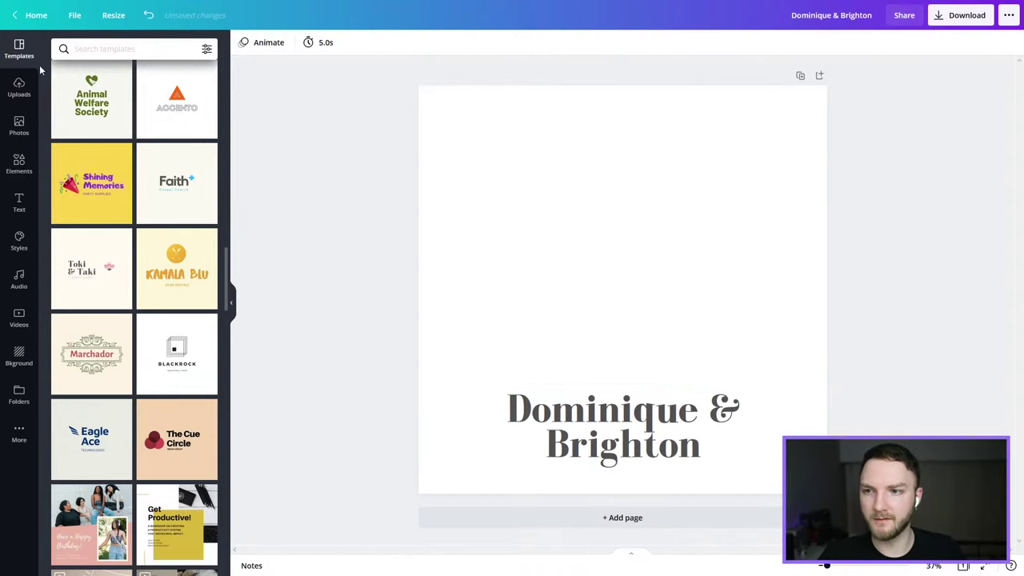
Add a subheading to the page reading "April 1st, 2021".
scroll(144, 160, "up", 3)
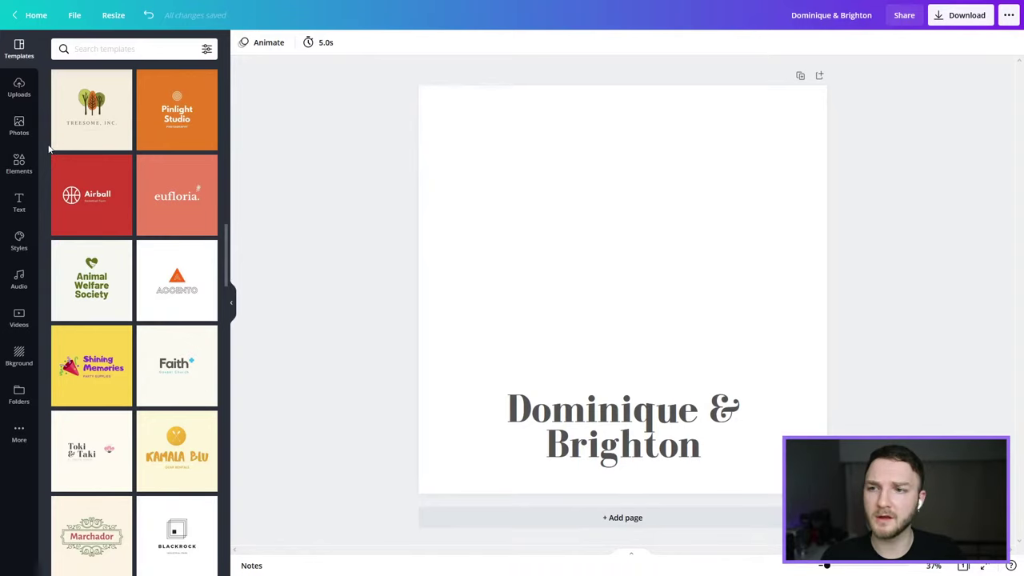
left_click(21, 201)
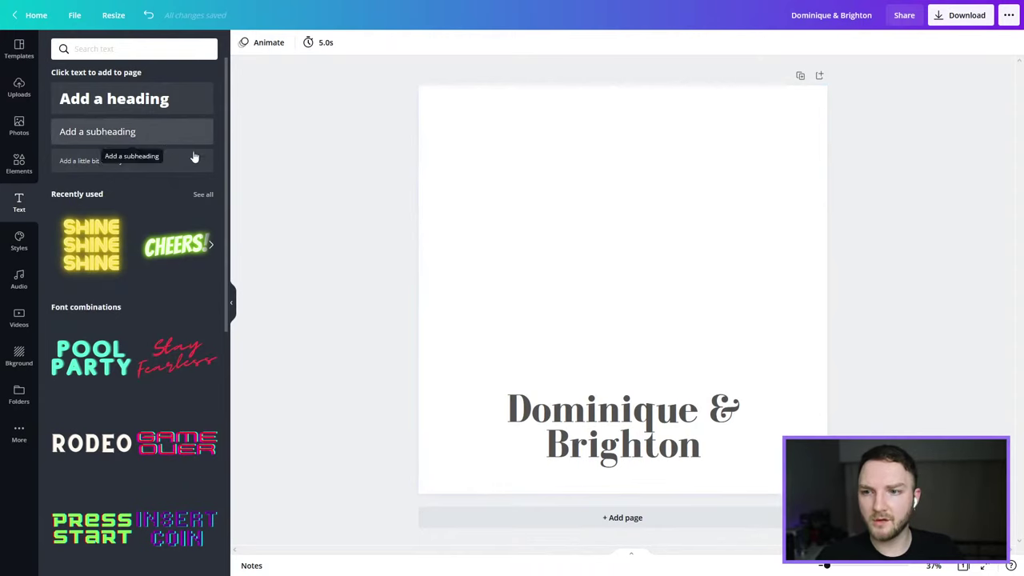
left_click(162, 131)
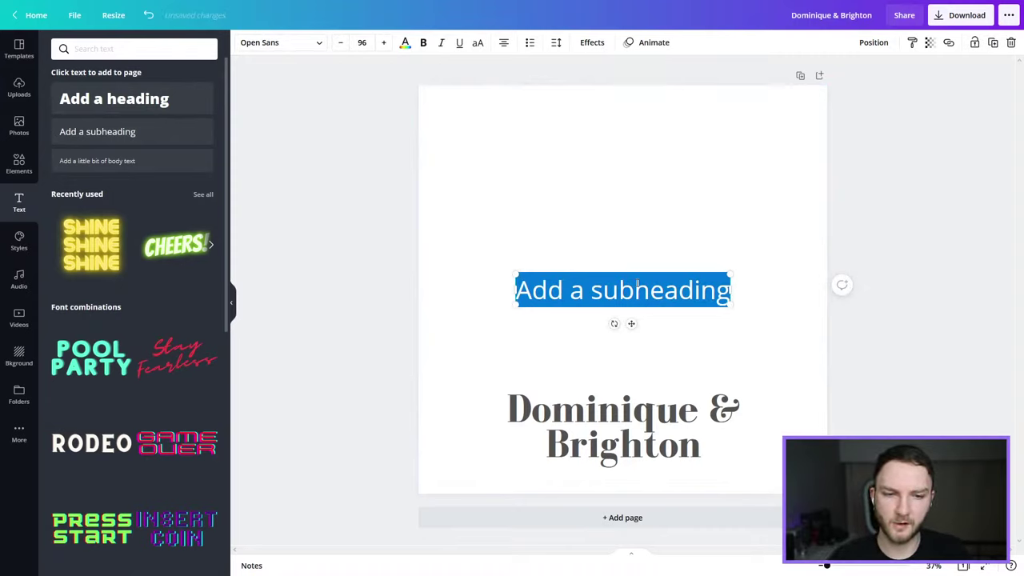
type("April 1")
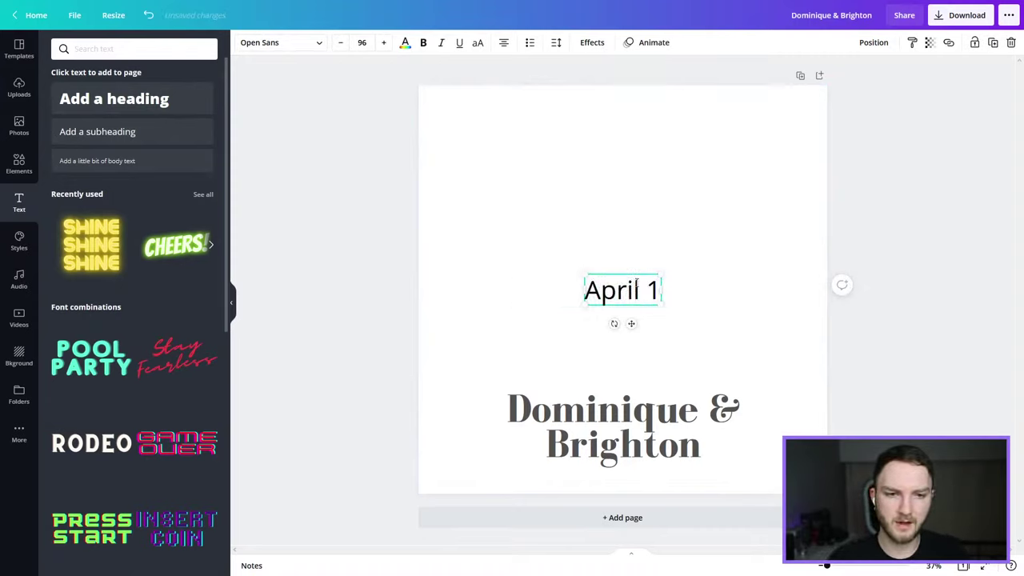
type("st, 2021")
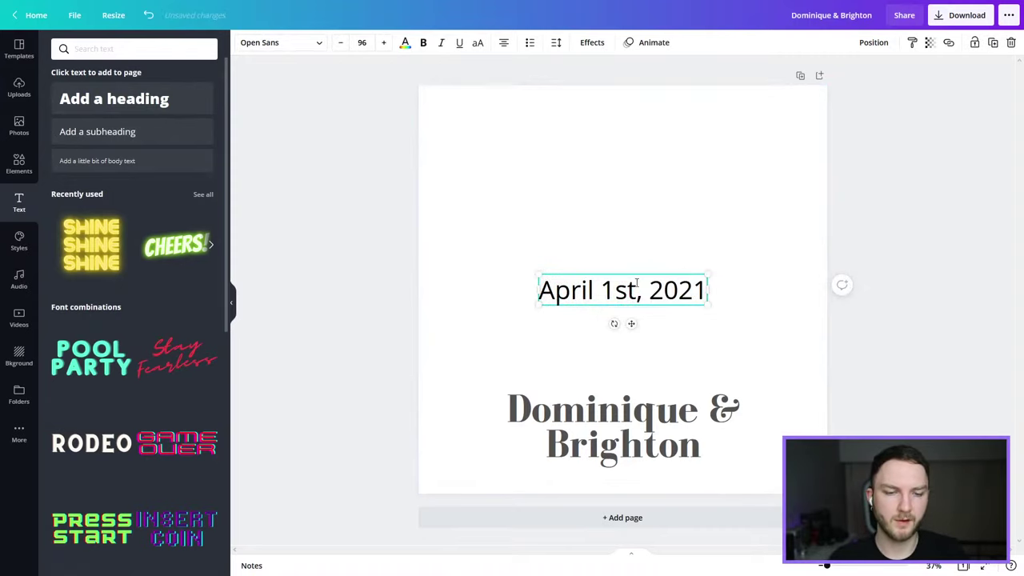
Set the date text's font to Bodoni FLF and make it all uppercase.
key("ctrl+a")
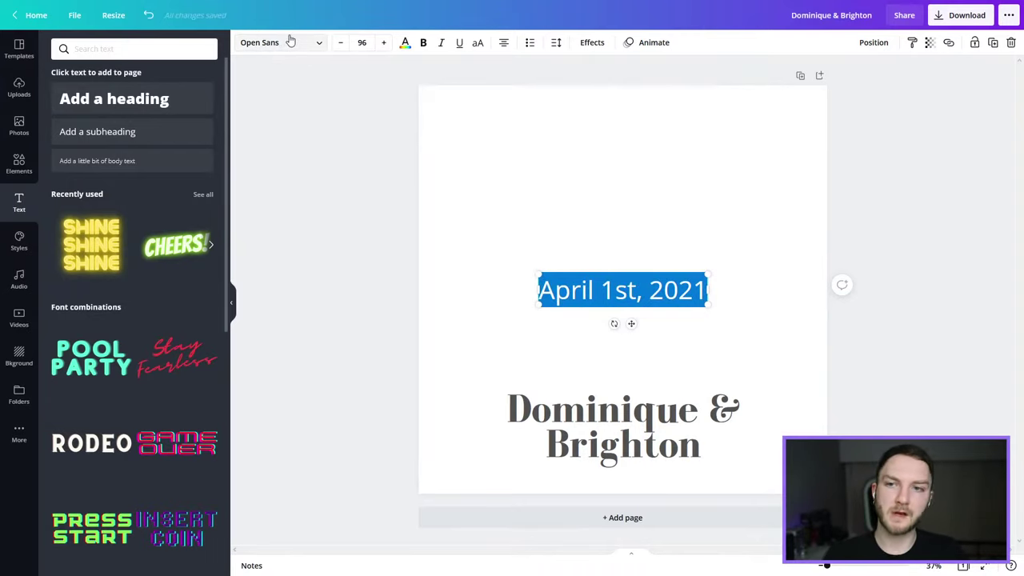
left_click(293, 46)
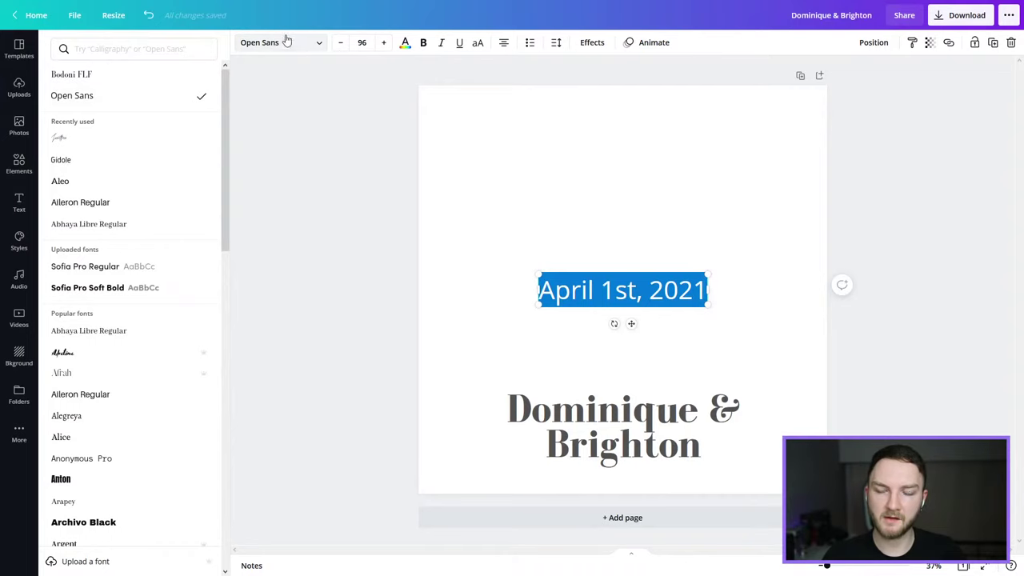
left_click(143, 80)
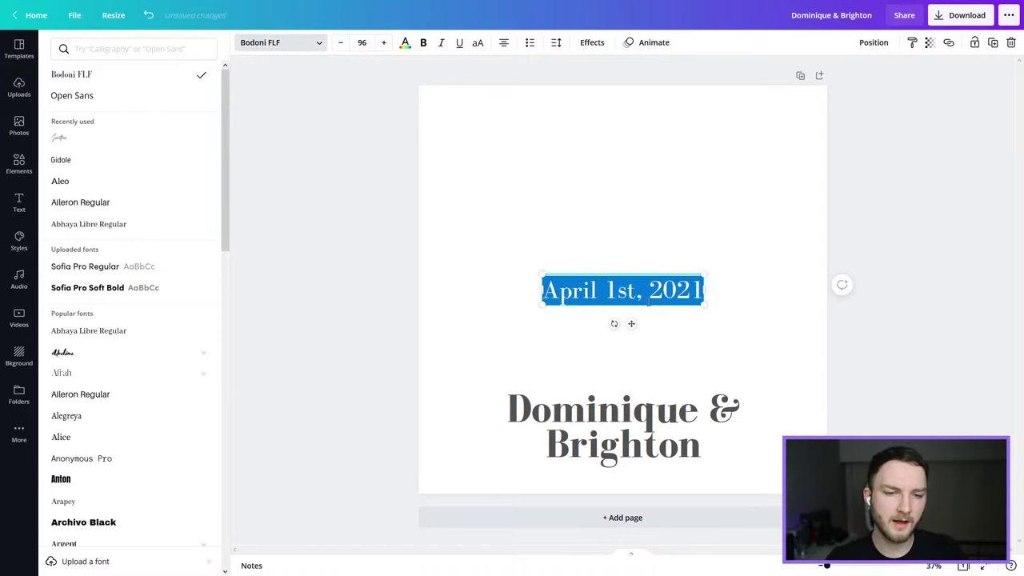
key("Escape")
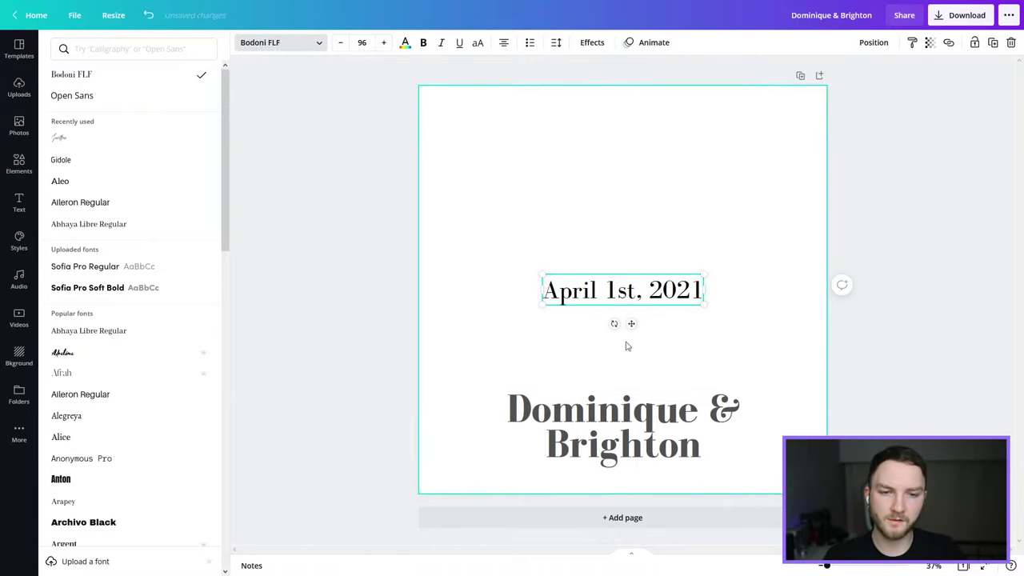
double_click(605, 283)
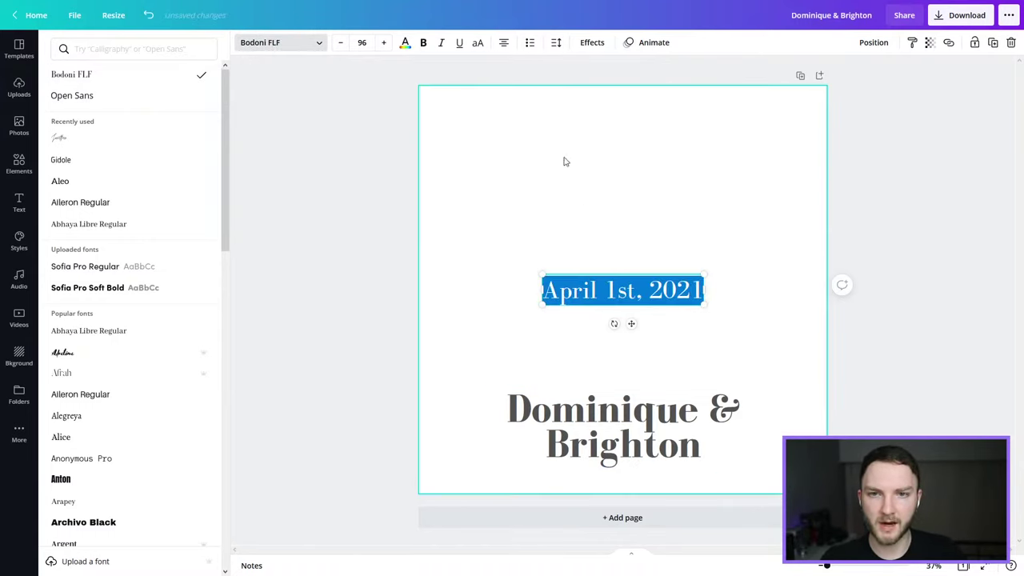
left_click(479, 46)
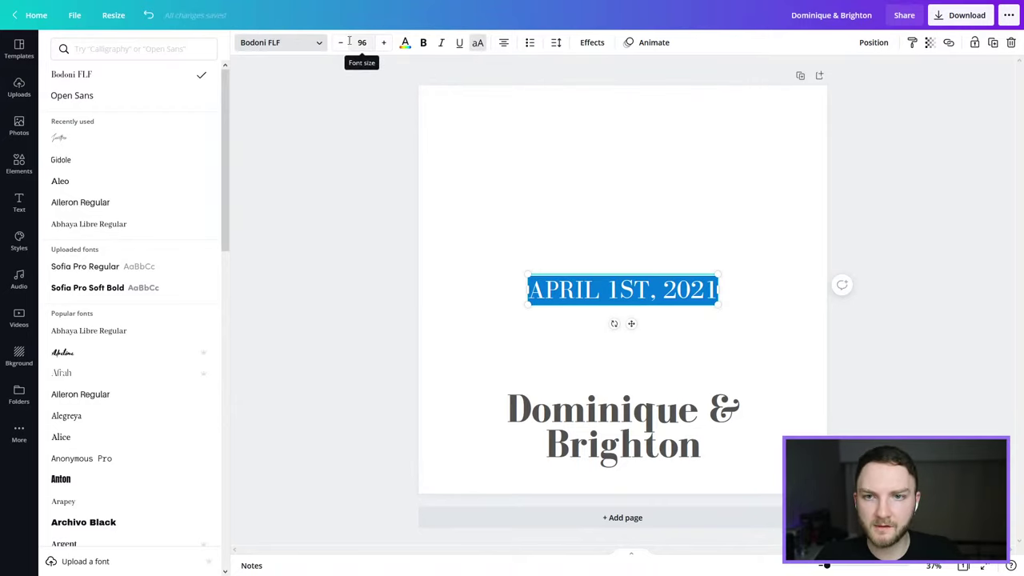
Reduce the date text's font size to 36.
left_click(345, 42)
left_click(345, 42)
left_click(345, 42)
left_click(344, 42)
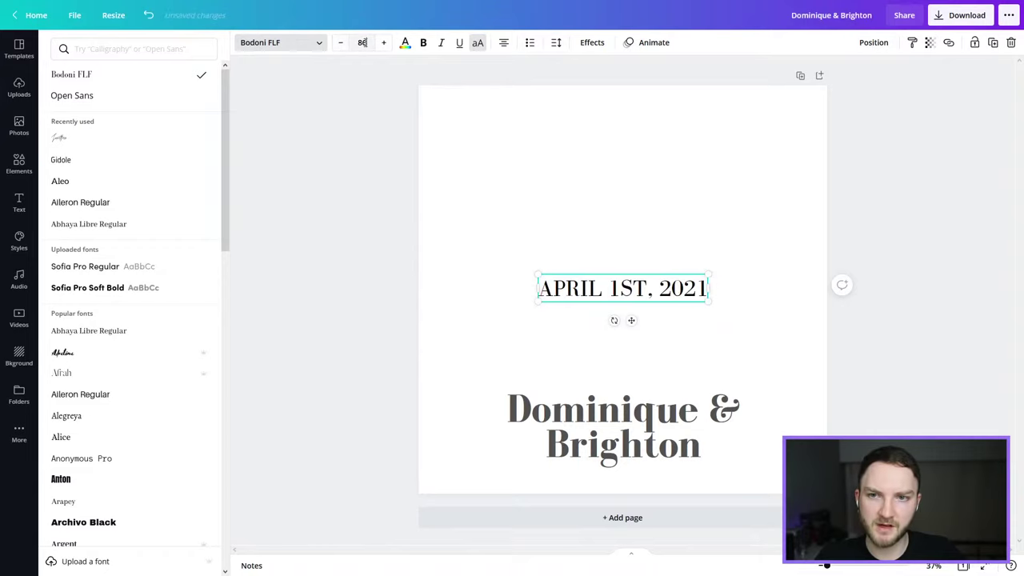
left_click(363, 42)
left_click(371, 260)
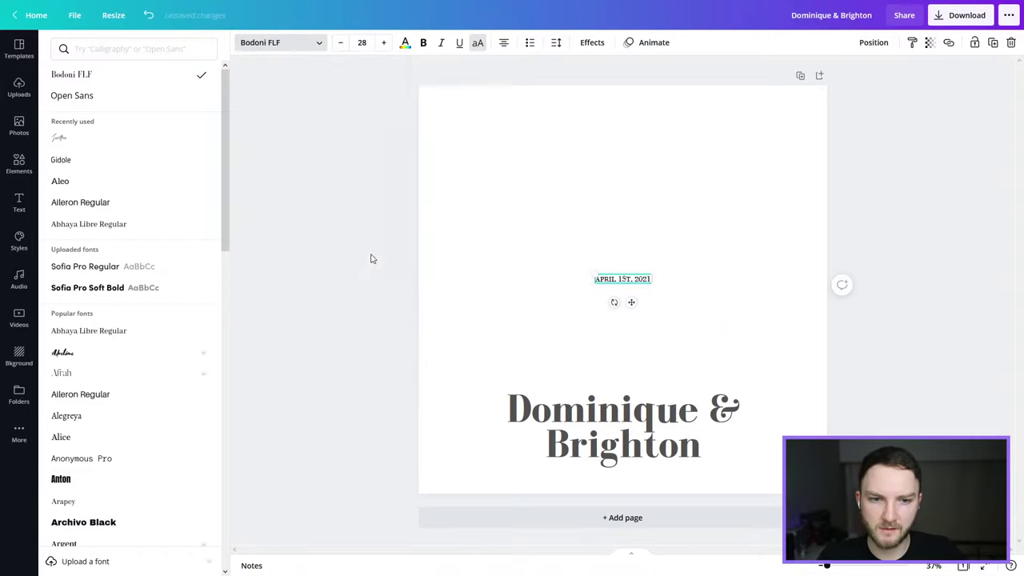
left_click(362, 42)
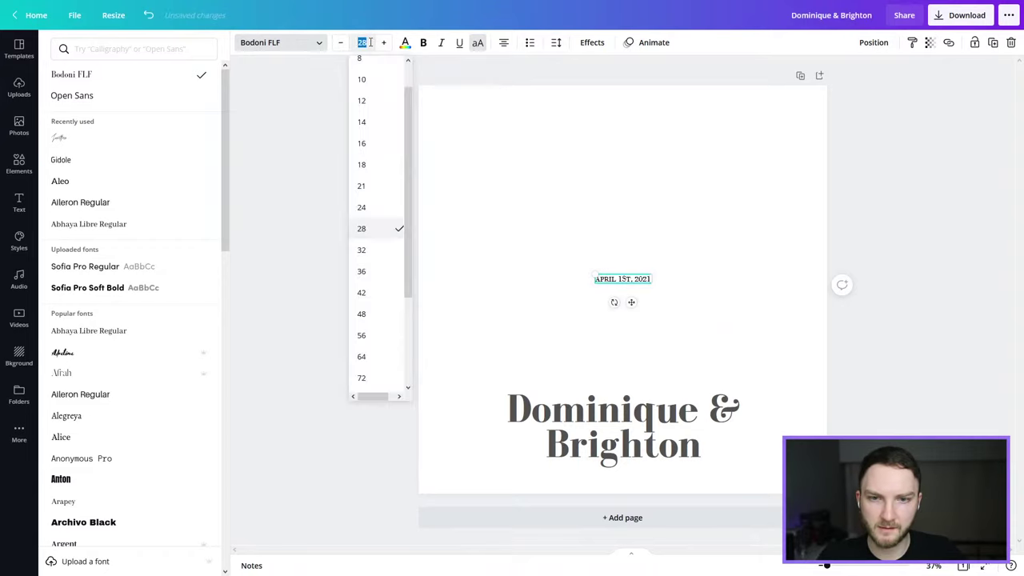
left_click(384, 270)
Move the date text directly below the names heading, centered horizontally on the page.
left_click(591, 273)
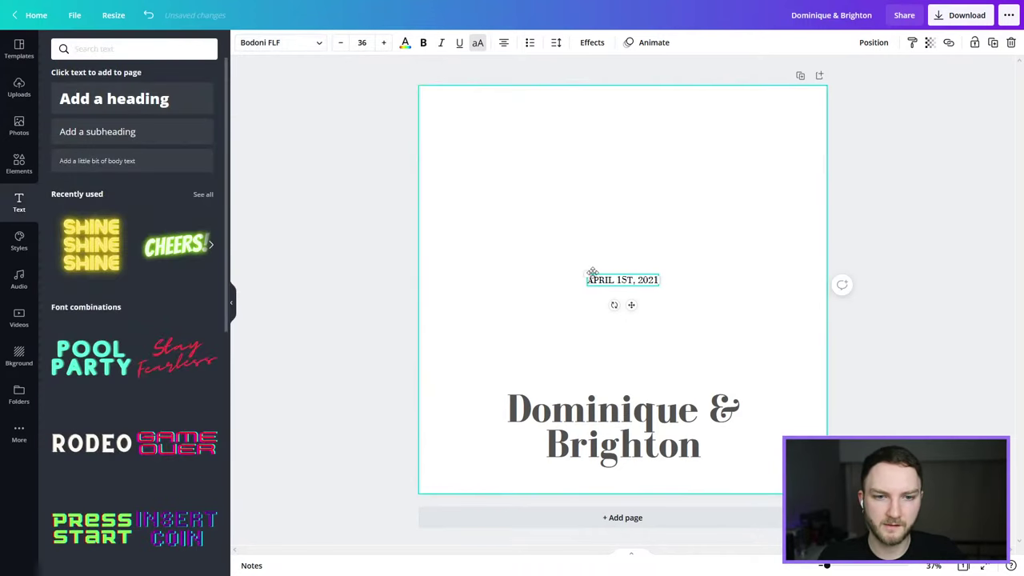
left_click(663, 265)
left_click_drag(638, 286, 633, 478)
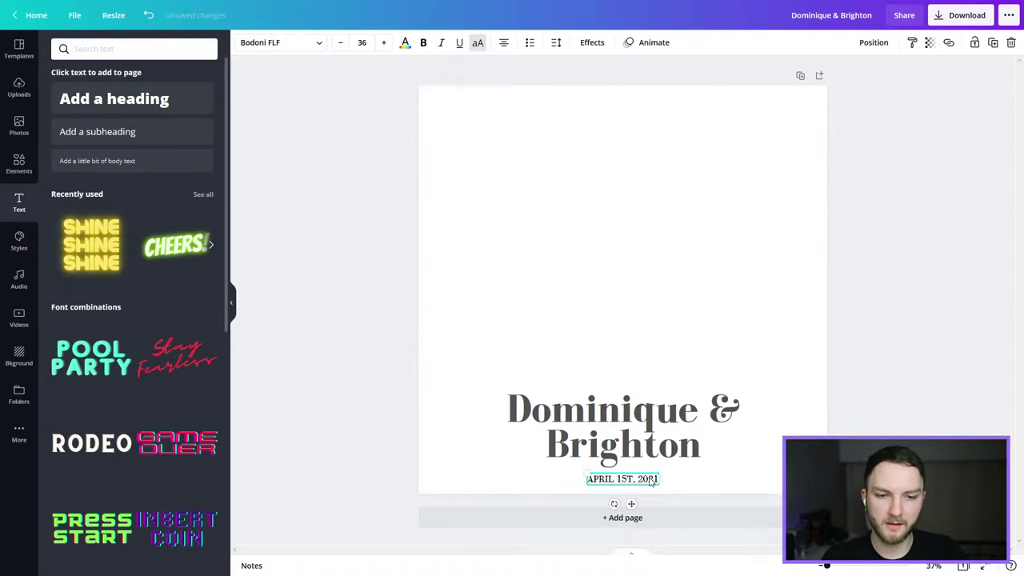
Recolor the date text from the default pink swatch to a softer custom pink.
left_click_drag(638, 478, 588, 478)
left_click(405, 42)
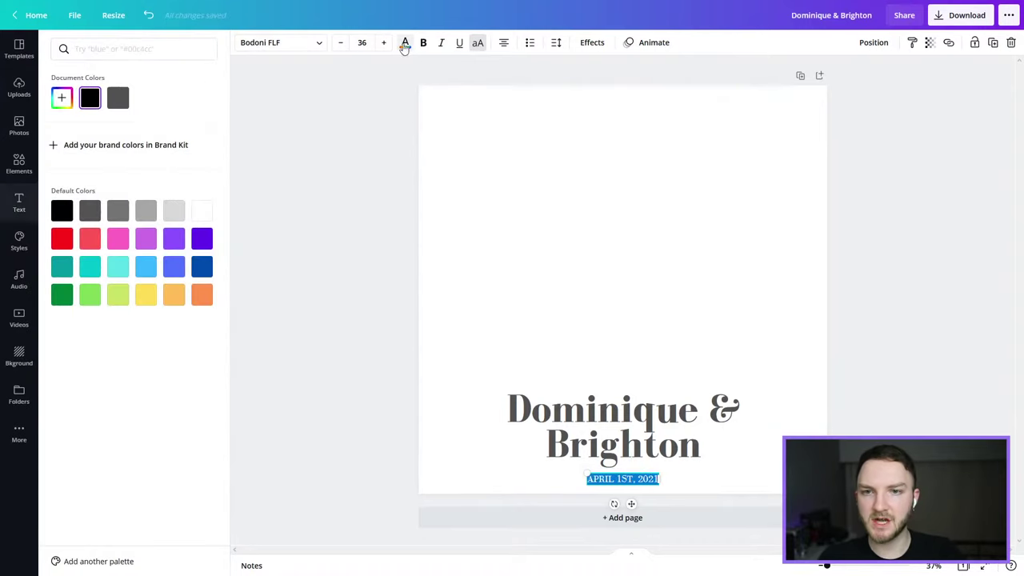
left_click(120, 240)
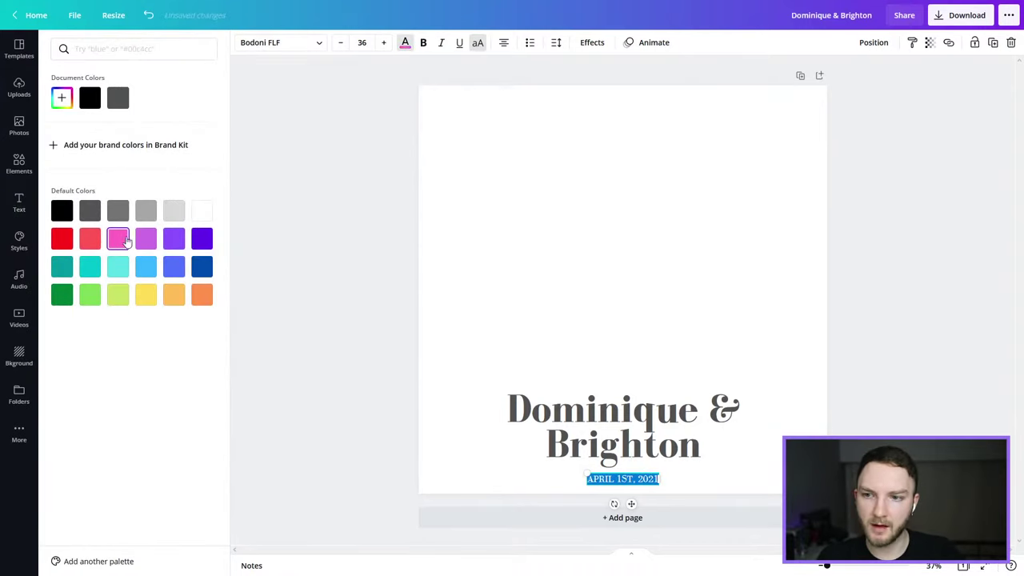
left_click(62, 99)
left_click_drag(151, 140, 123, 129)
left_click(399, 226)
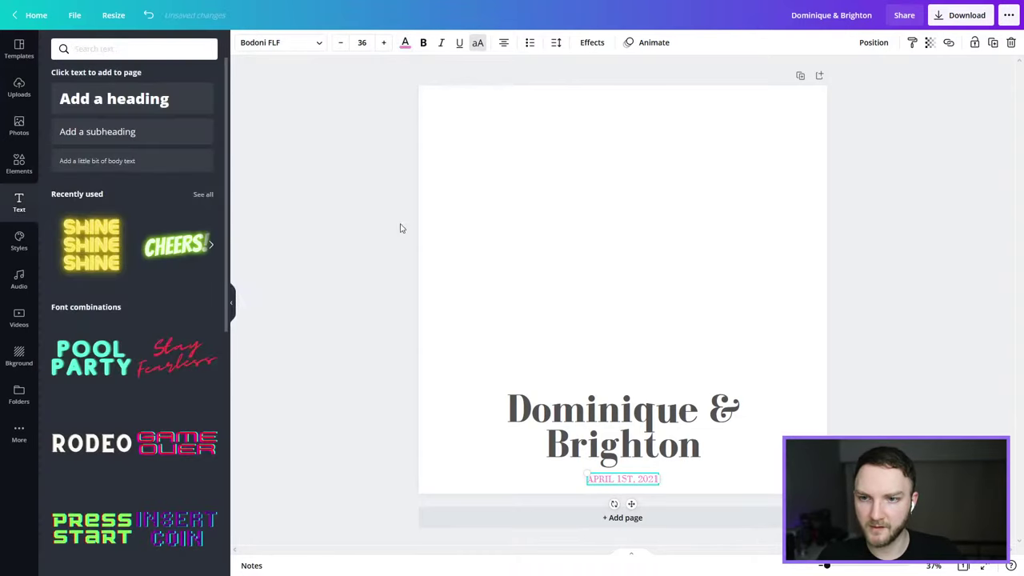
left_click(807, 269)
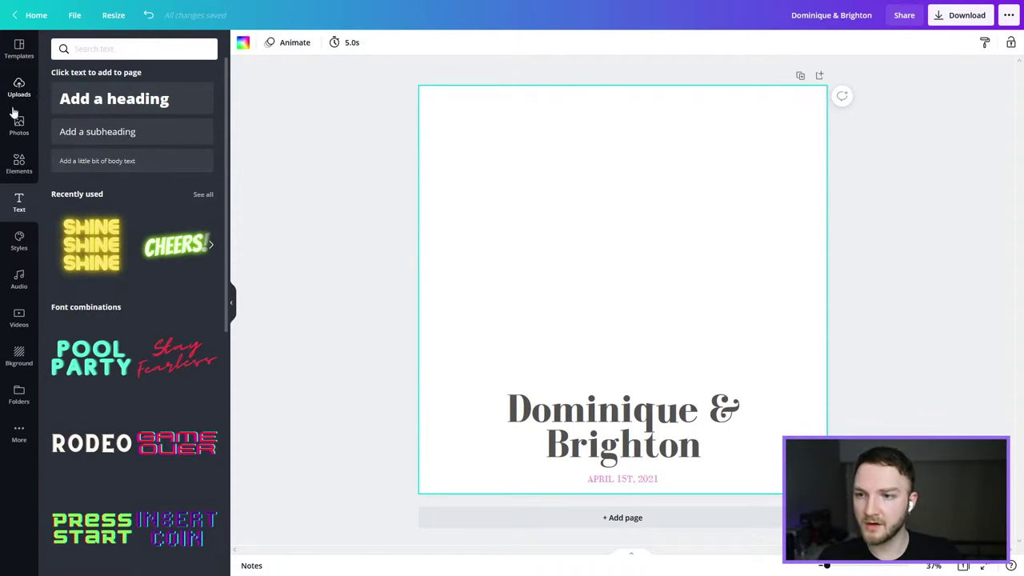
Search the graphic elements for "logo" and add the geometric line-art logo with interlocking diamonds to the page.
left_click(19, 162)
left_click(115, 48)
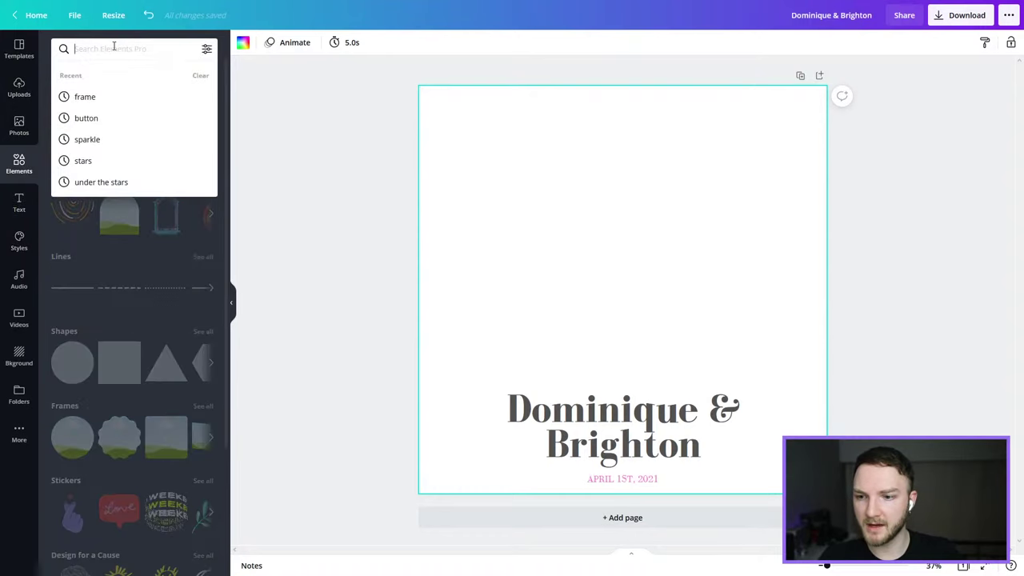
type("logo")
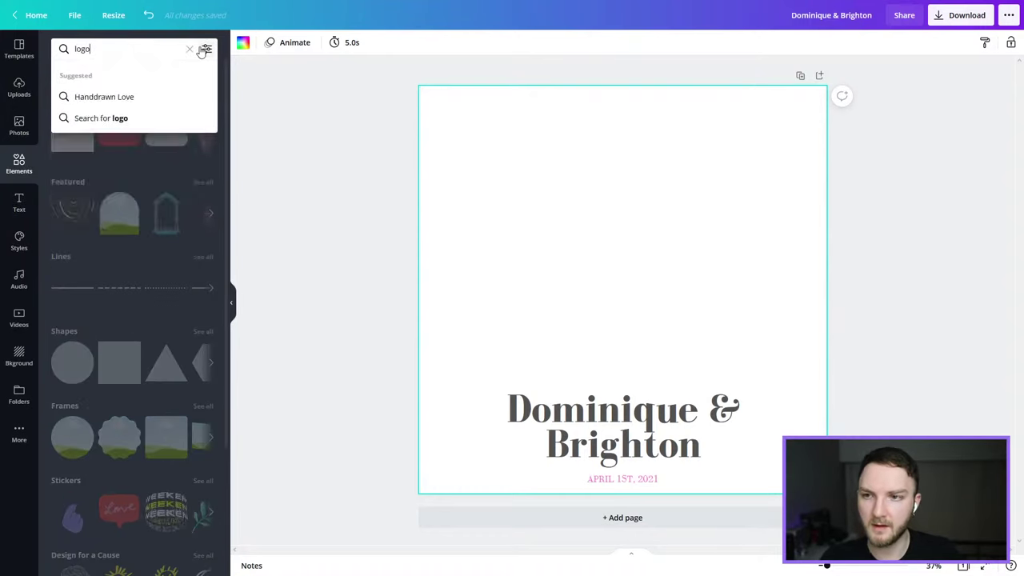
key("Return")
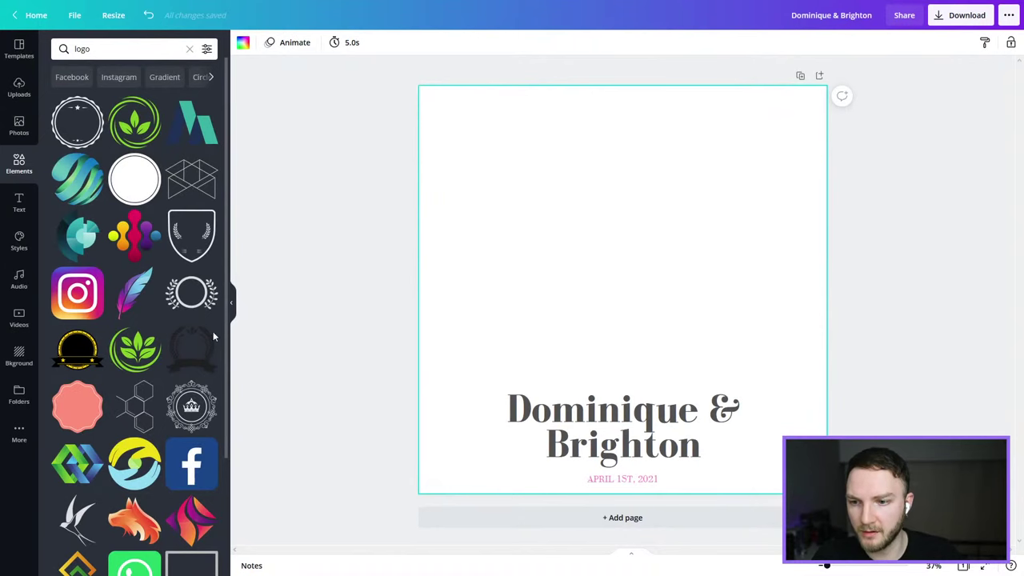
scroll(212, 337, "down", 5)
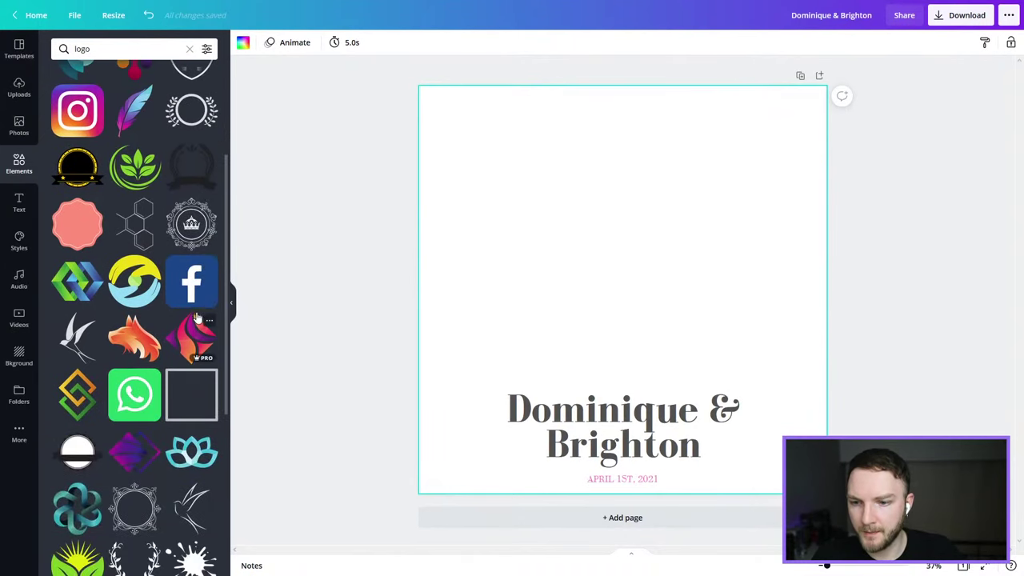
scroll(176, 209, "up", 2)
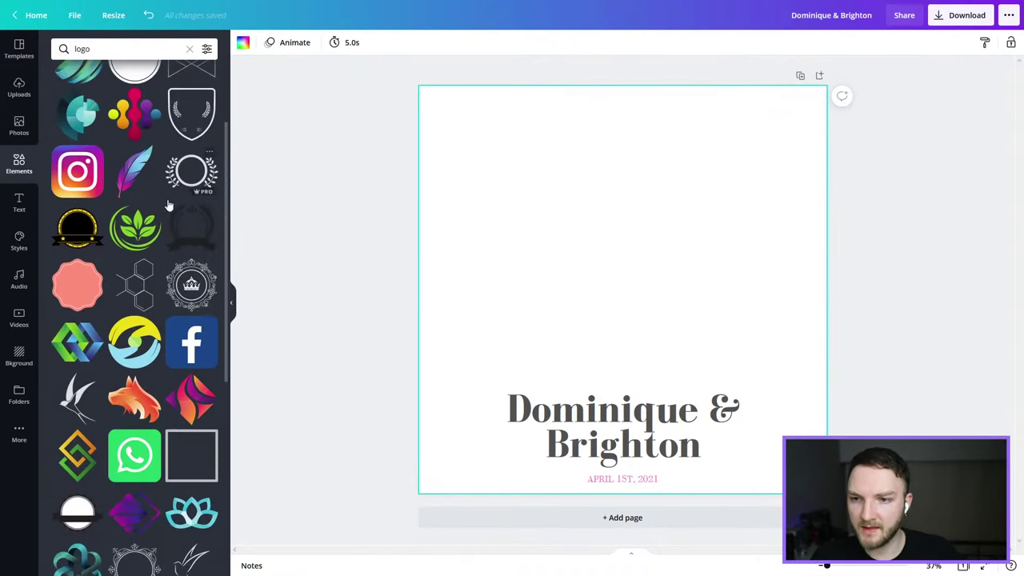
scroll(170, 208, "up", 2)
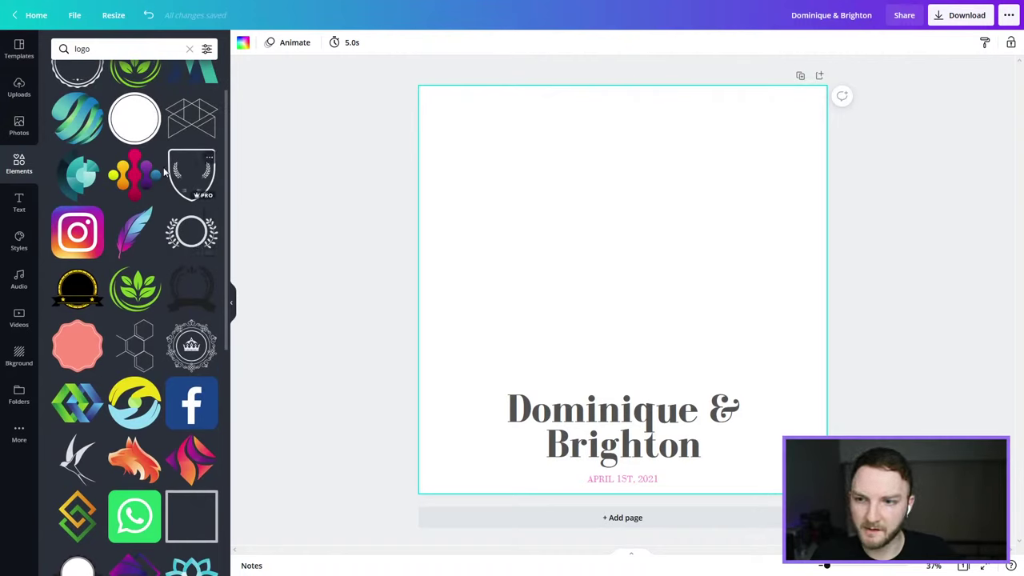
scroll(189, 197, "up", 2)
left_click(192, 173)
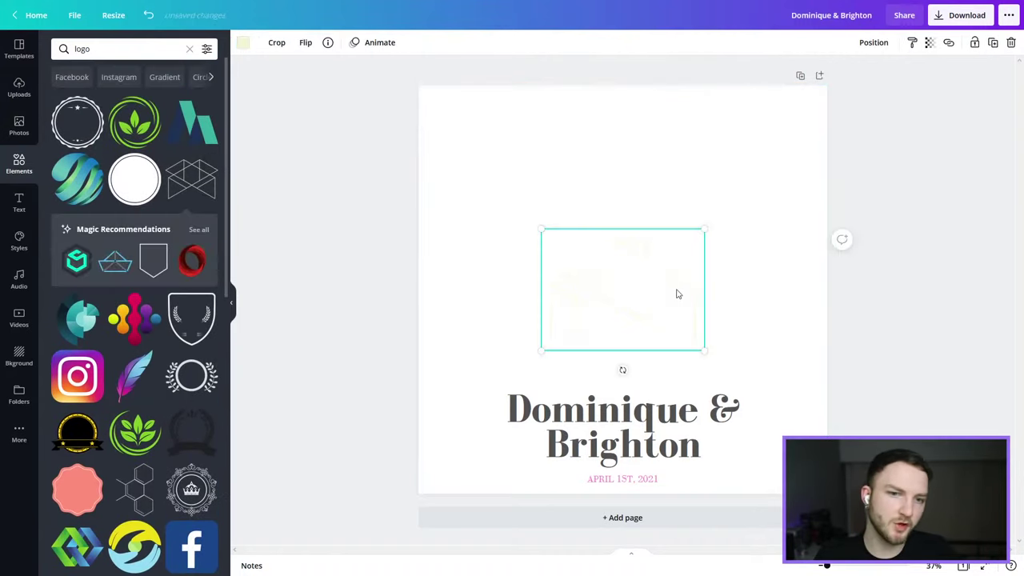
Move the geometric logo up into the empty upper part of the page and recolor it white.
left_click_drag(632, 275, 602, 214)
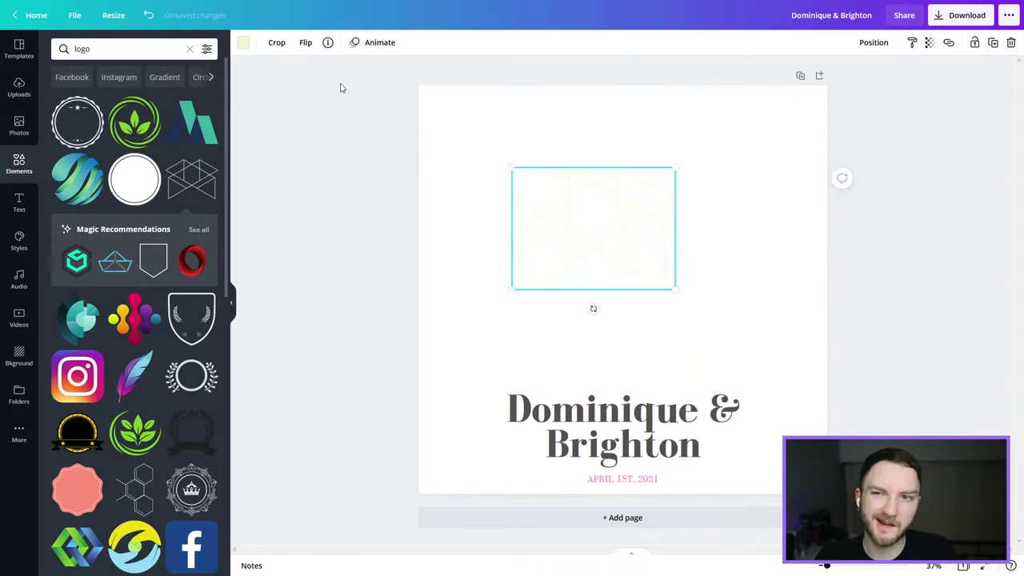
left_click(244, 43)
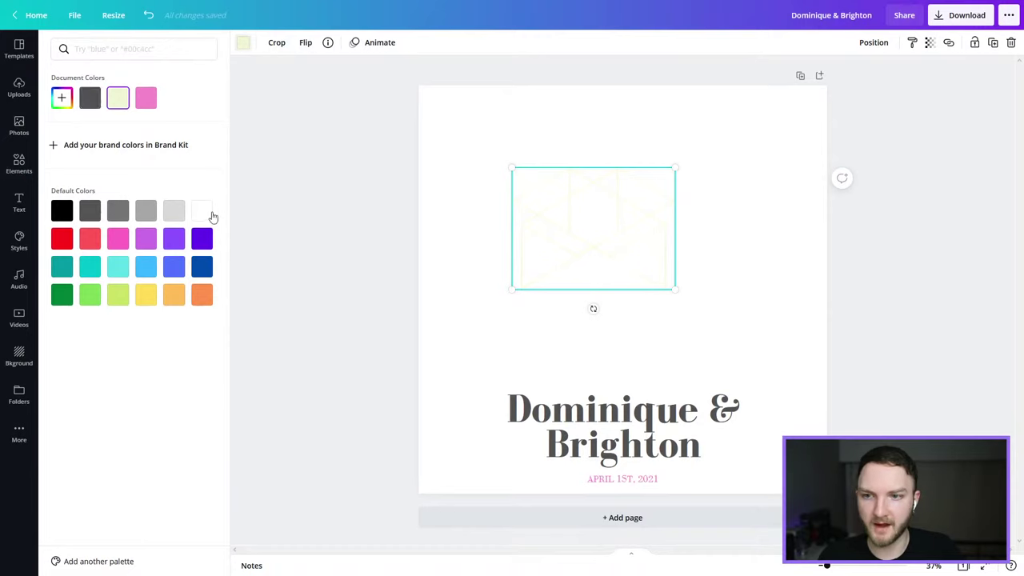
left_click(205, 211)
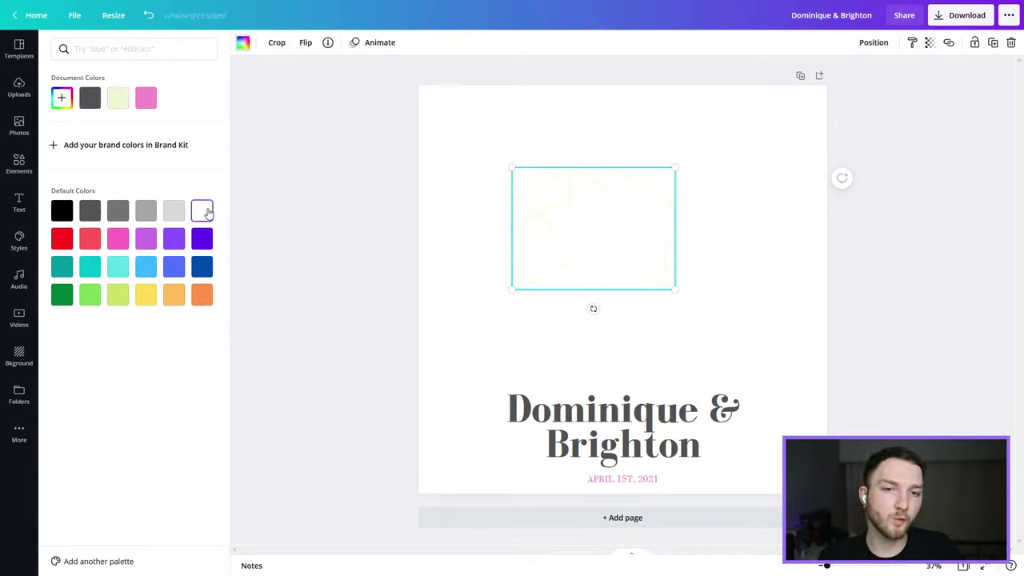
Shrink the white geometric logo and place it in the page's top-right corner.
left_click_drag(677, 288, 607, 237)
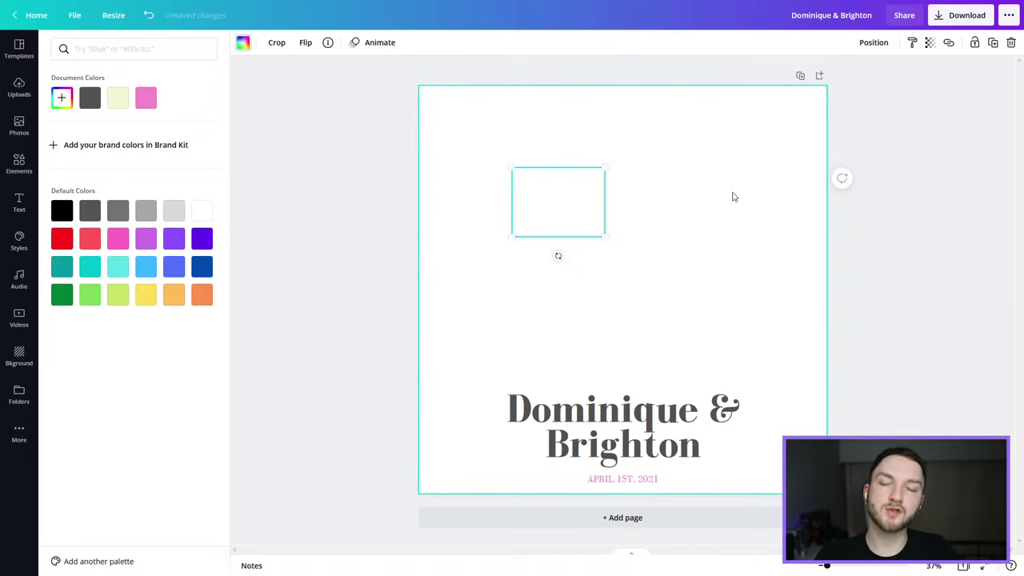
left_click_drag(553, 206, 768, 124)
left_click_drag(729, 160, 776, 130)
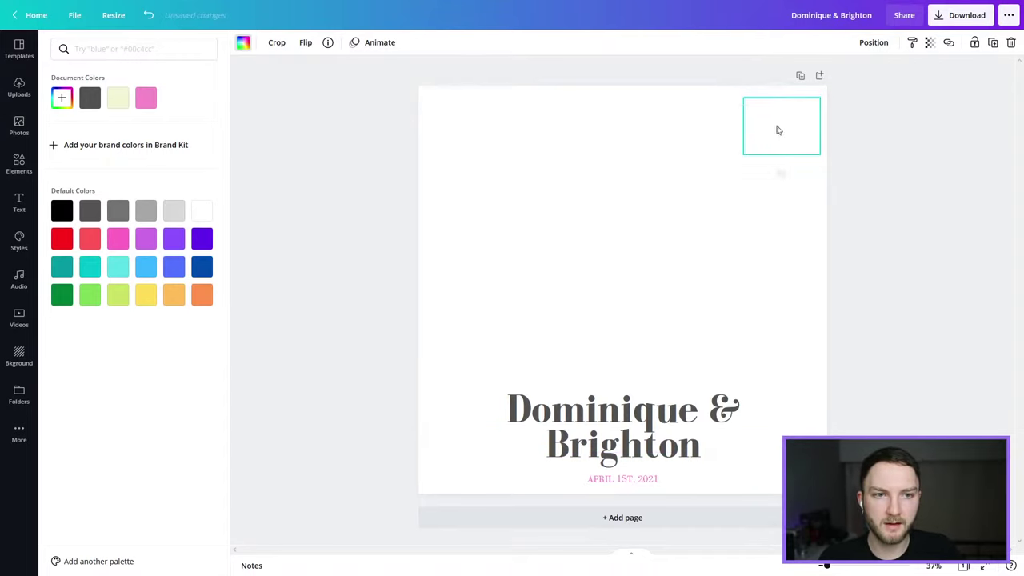
left_click(799, 116)
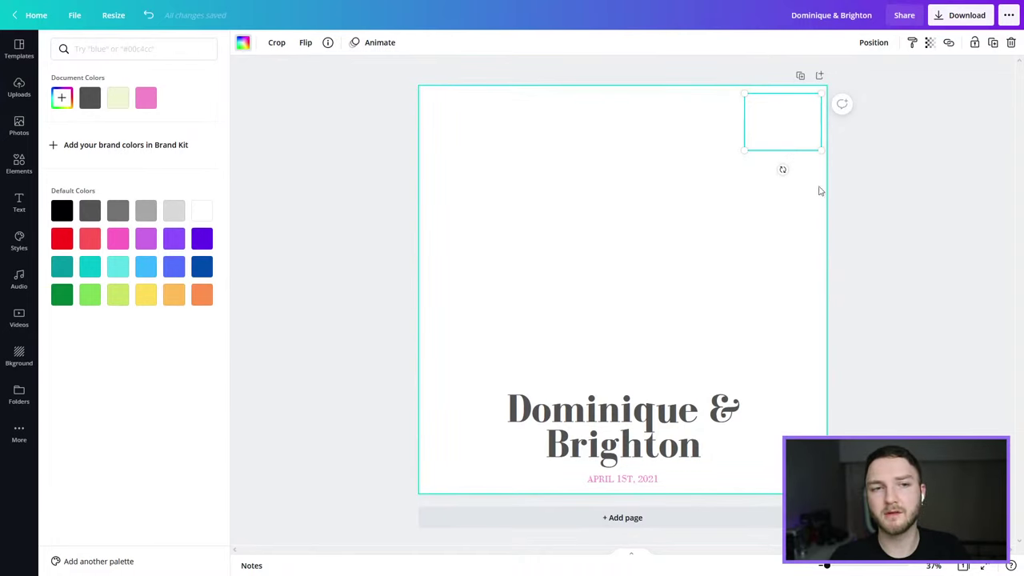
Add a square shape and stretch it into a full-width banner behind the names and date along the page's bottom edge.
left_click(20, 164)
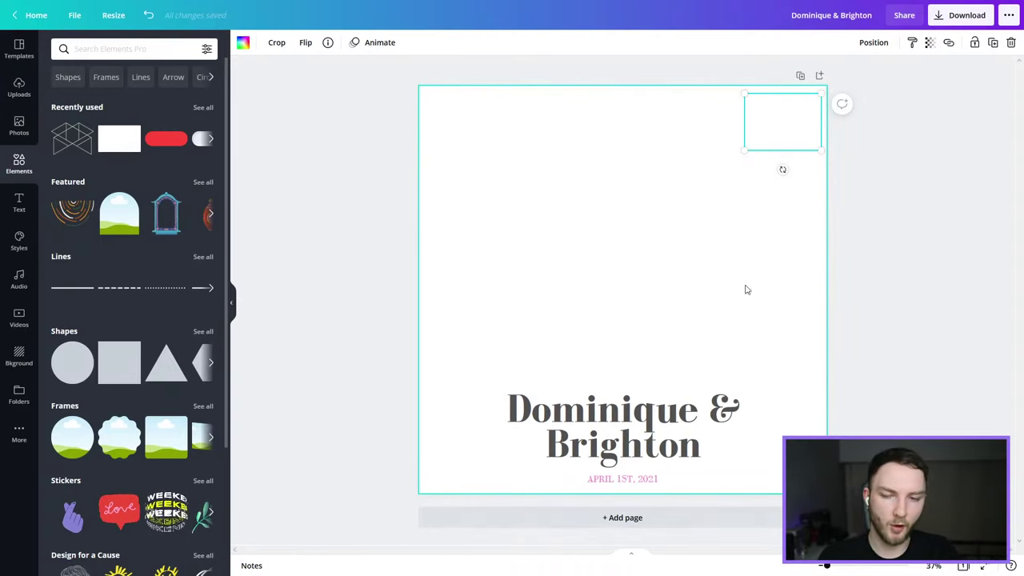
scroll(128, 303, "down", 2)
left_click(118, 300)
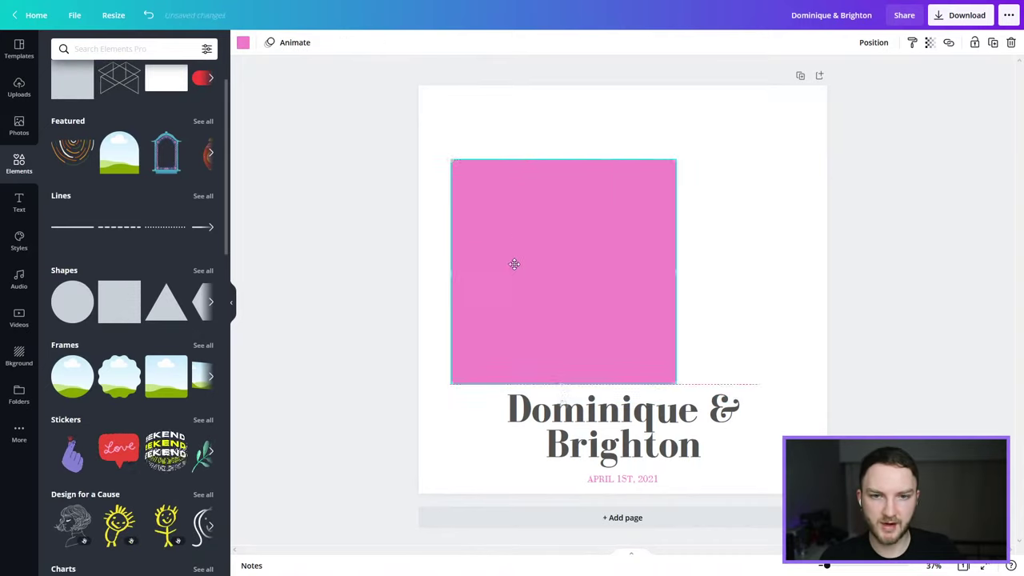
left_click_drag(578, 257, 442, 452)
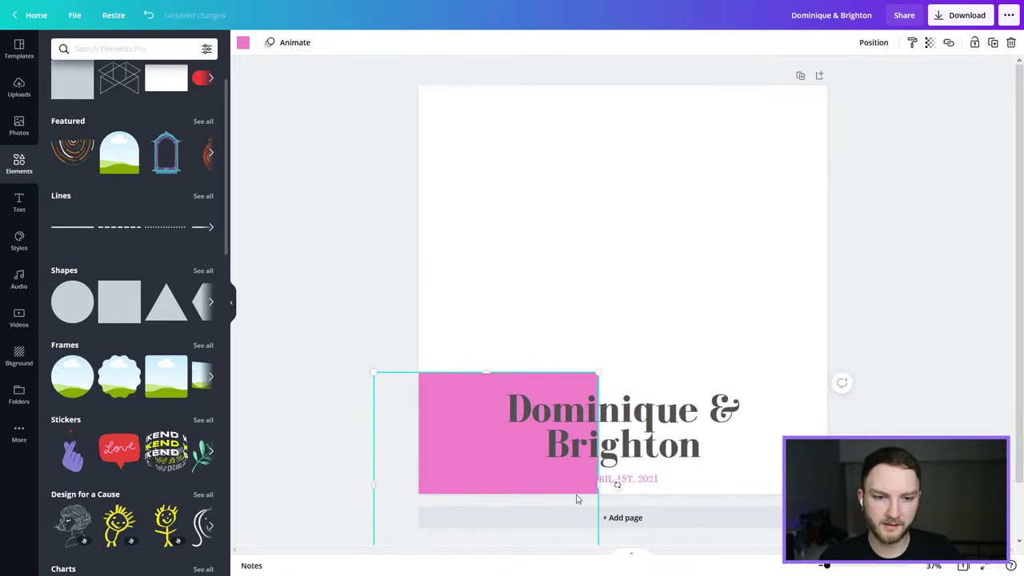
left_click_drag(598, 483, 870, 483)
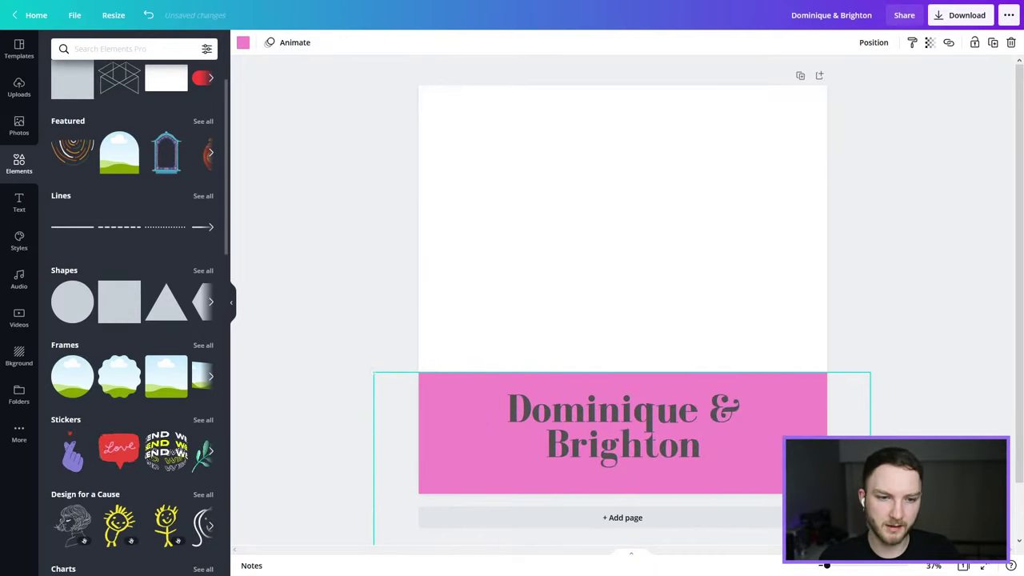
Recolor the banner behind the names with a custom pale cream yellow, #FFFAE4.
left_click(240, 44)
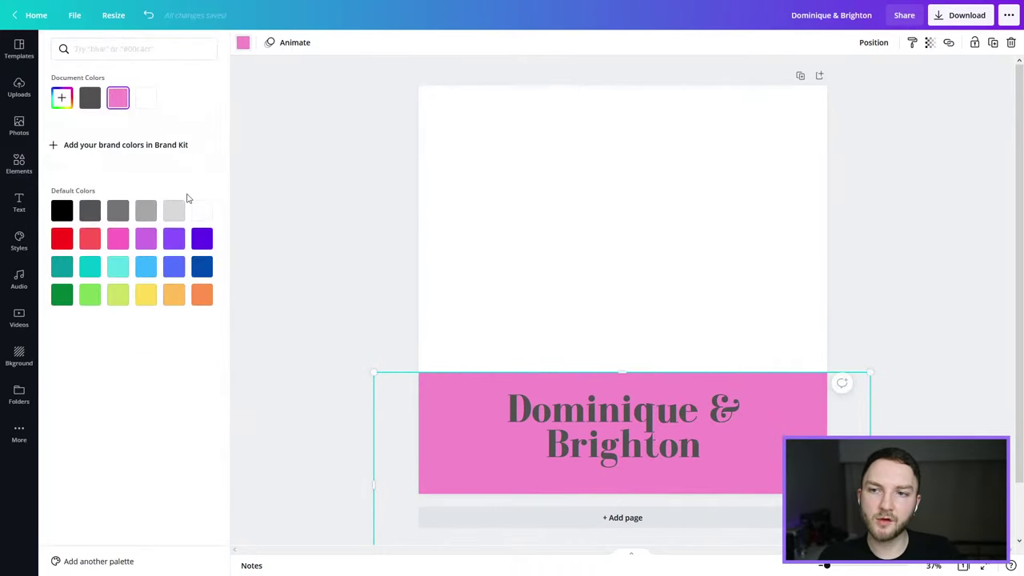
left_click(64, 97)
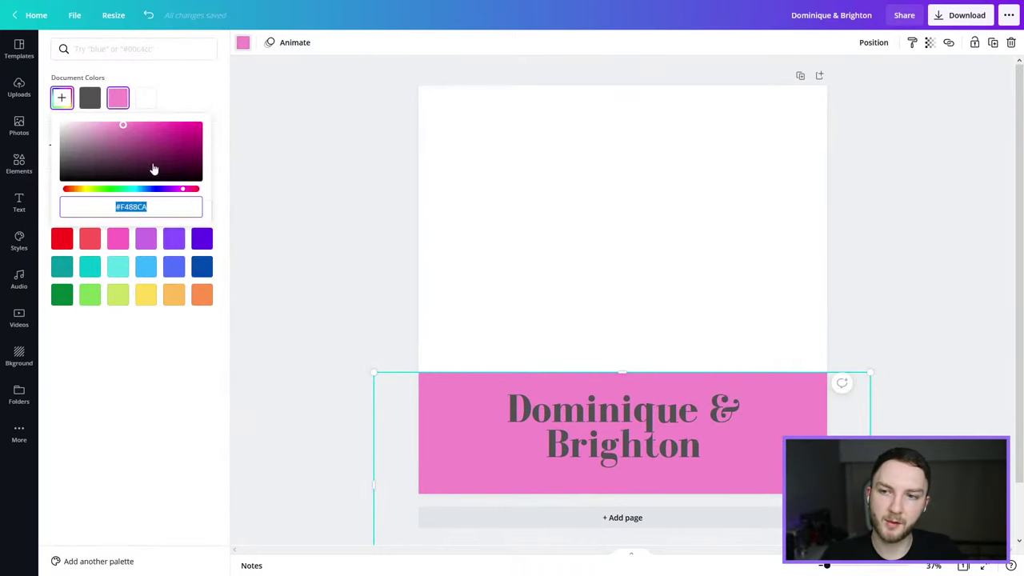
left_click(172, 270)
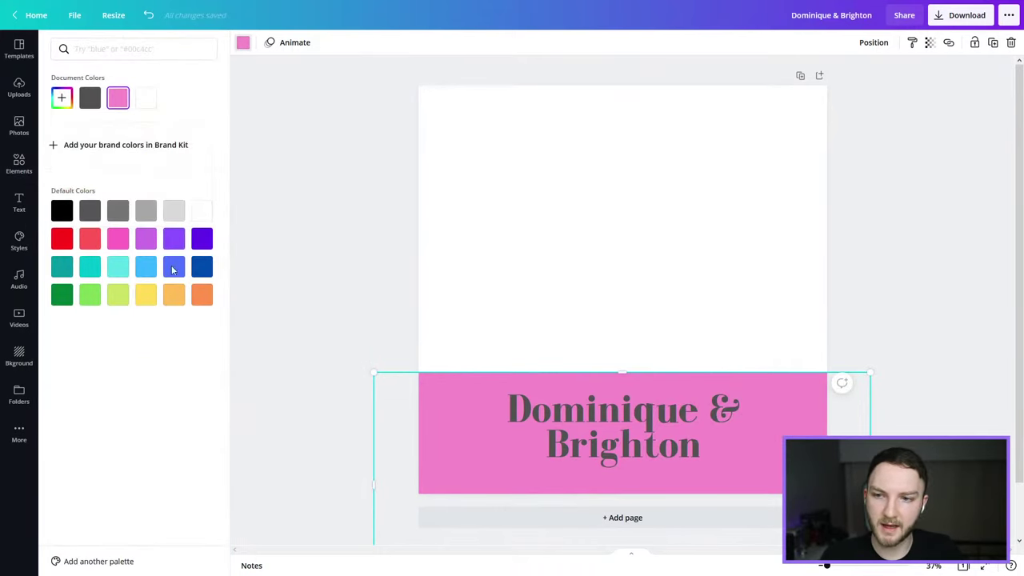
left_click(61, 99)
left_click(89, 179)
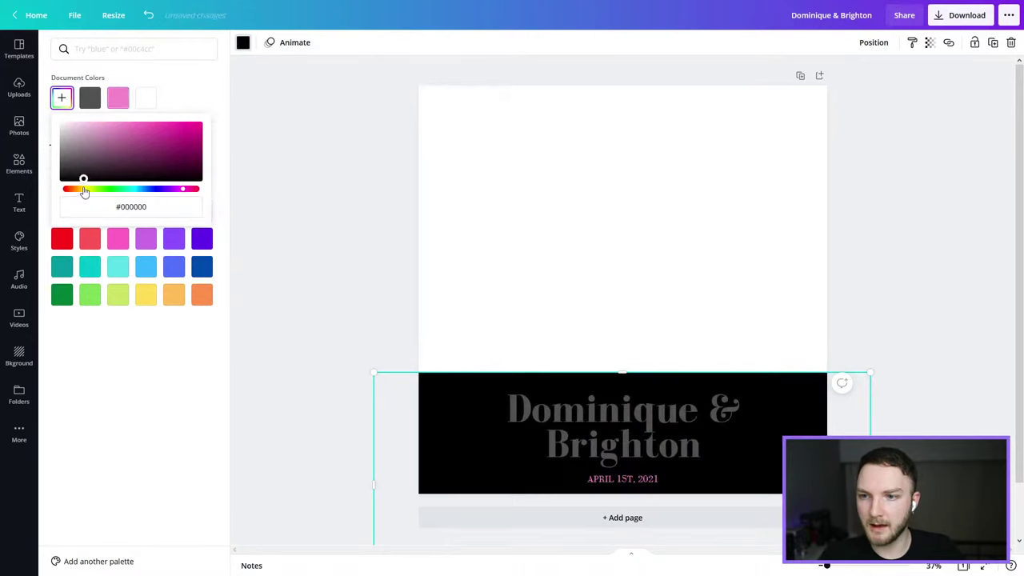
left_click_drag(91, 189, 84, 190)
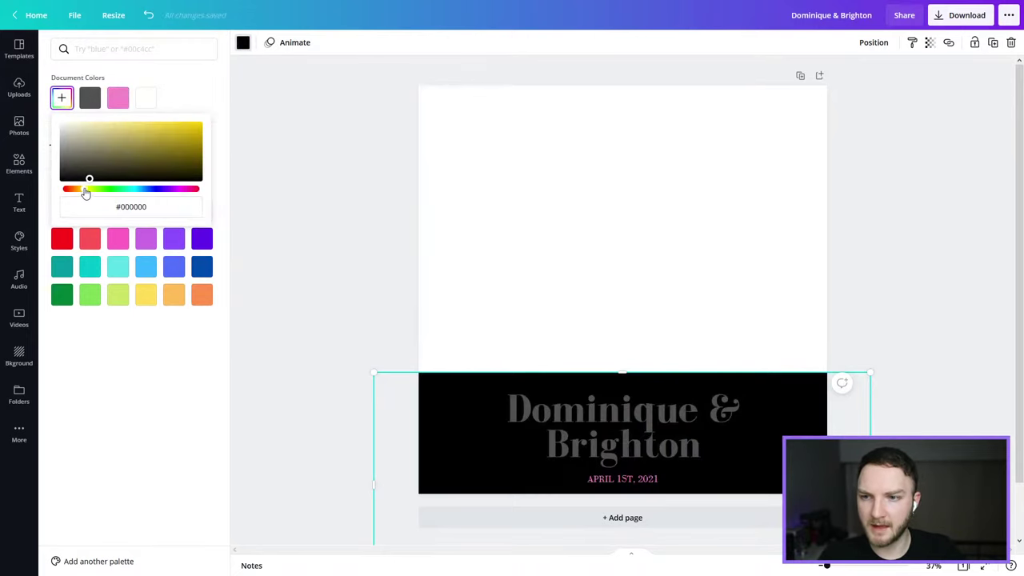
left_click(92, 123)
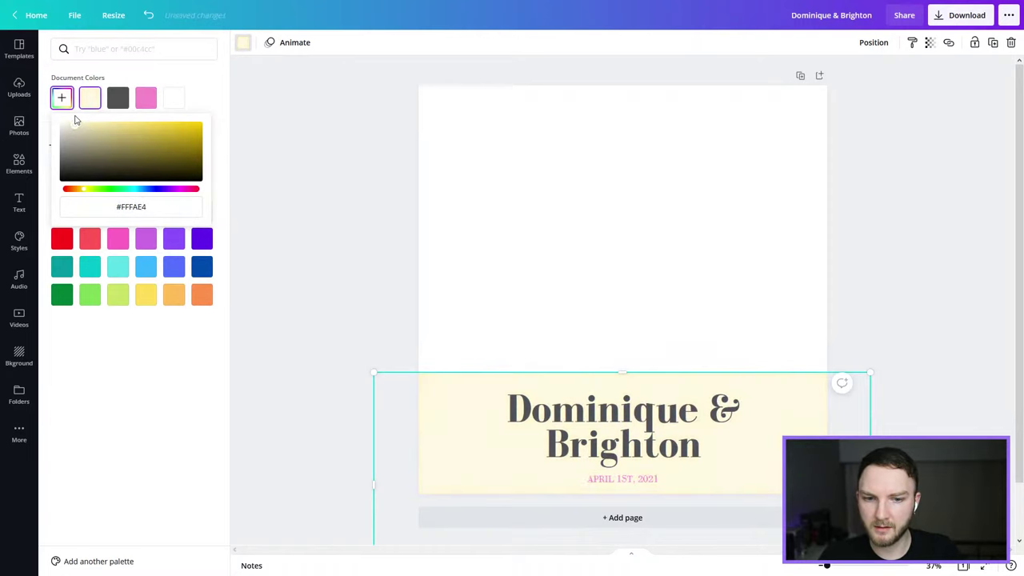
Lower the cream banner slightly so its top edge sits just above the names heading.
left_click(18, 164)
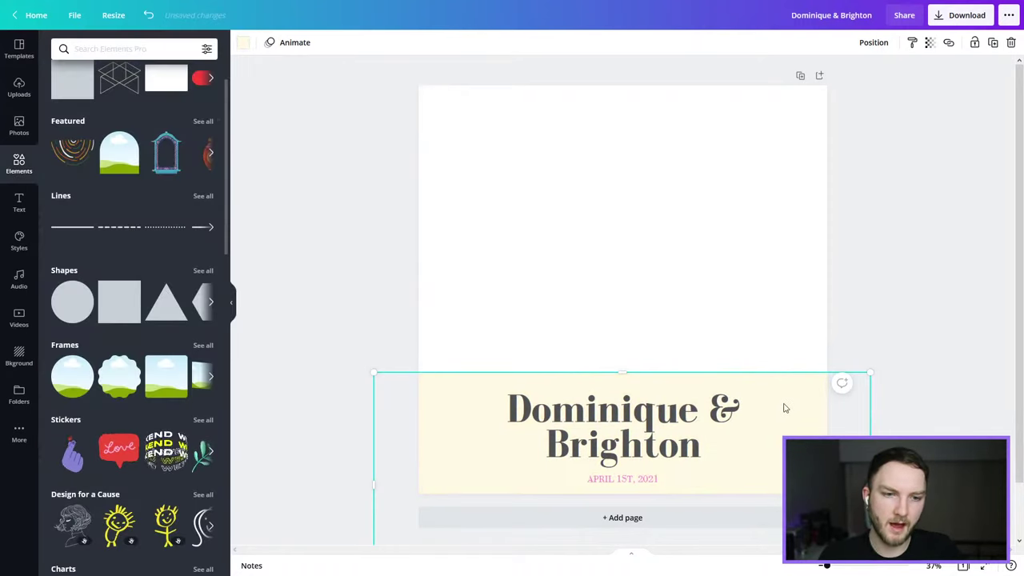
left_click_drag(785, 406, 785, 415)
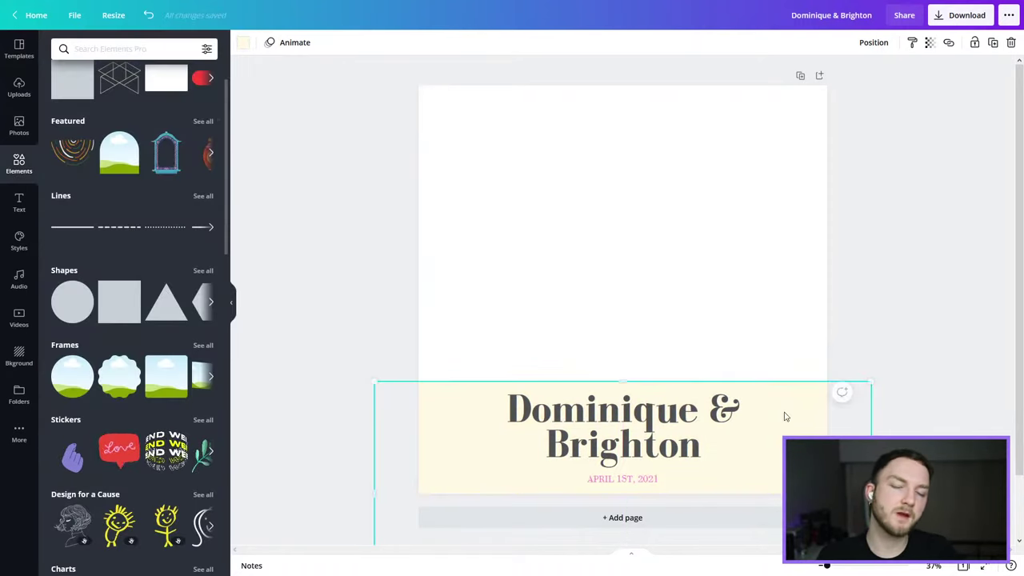
left_click(657, 404)
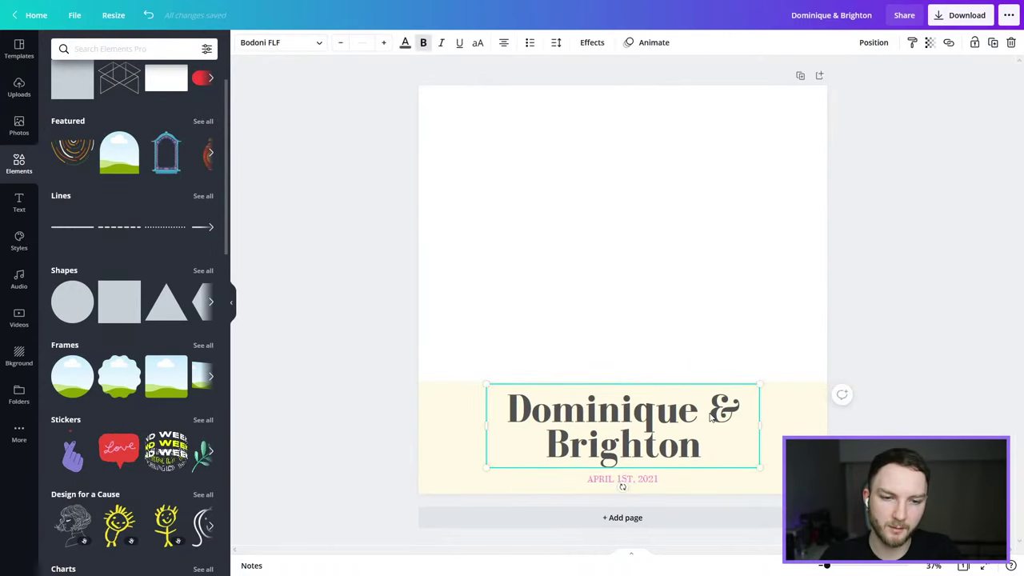
left_click(943, 335)
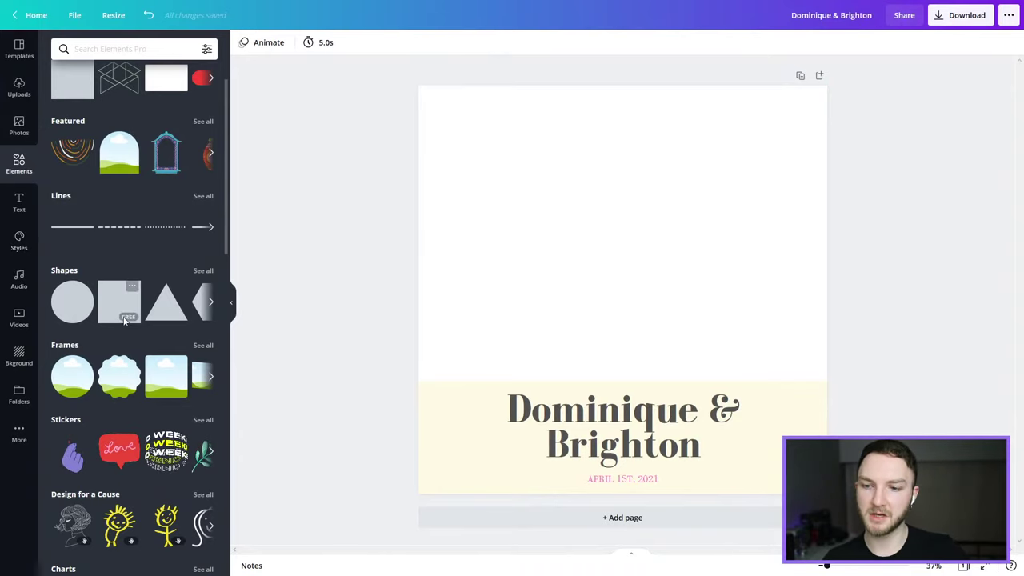
Search the graphic elements for "floral" and add the pink flower and white daisy bouquet with green and yellow leaves.
left_click(171, 48)
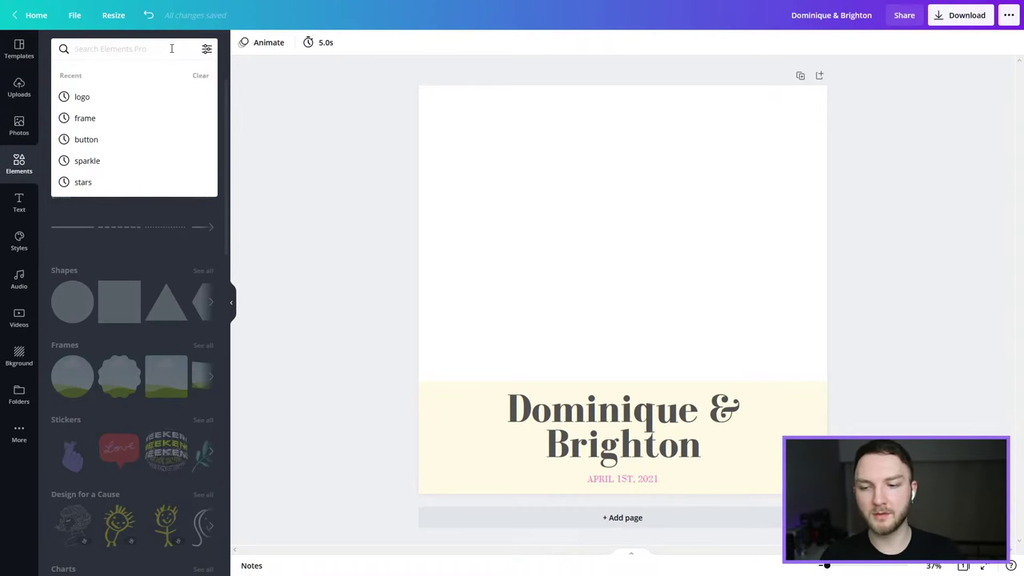
type("floral")
key("Return")
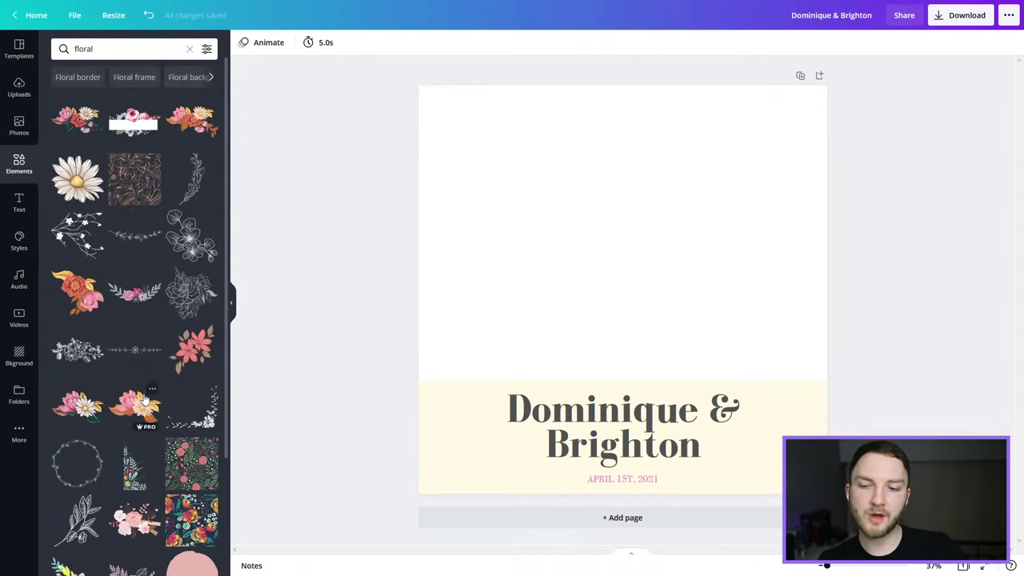
scroll(144, 399, "down", 2)
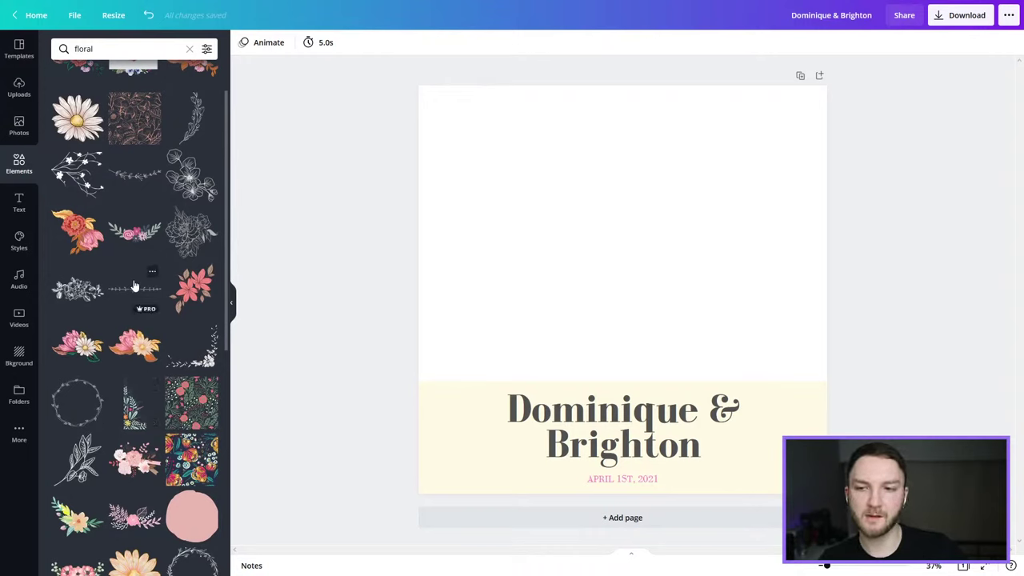
left_click(86, 349)
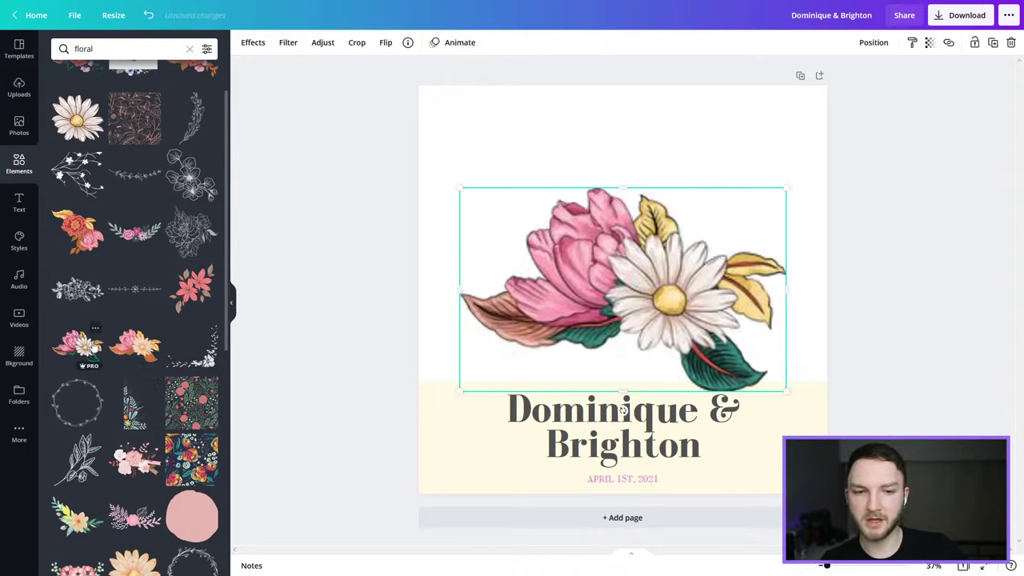
Shrink and rotate the bouquet, and tuck it diagonally into the page's top-left corner, partly beyond the page edges.
left_click_drag(625, 308, 453, 211)
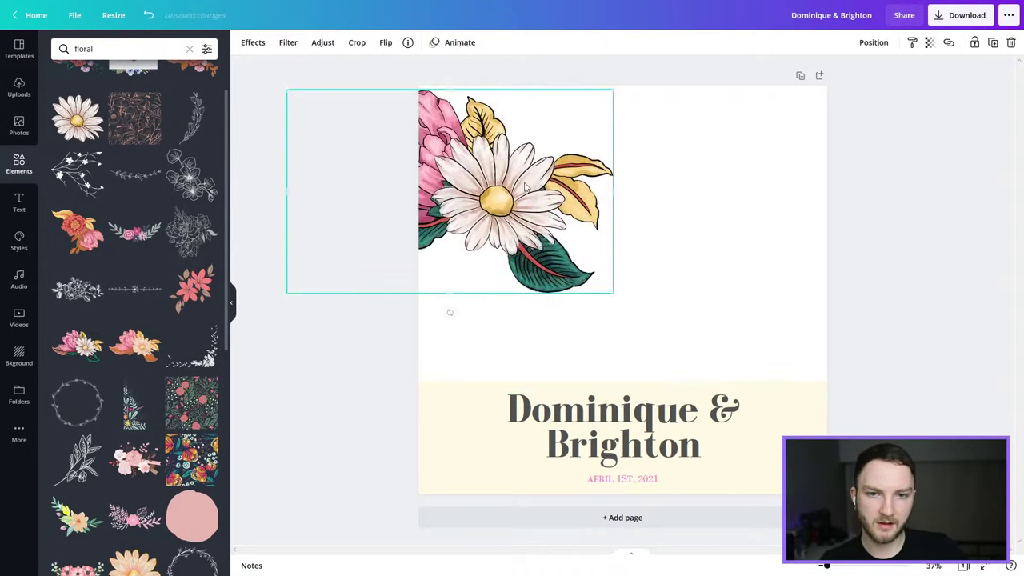
left_click_drag(614, 91, 516, 149)
left_click_drag(399, 312, 474, 275)
mouse_move(491, 116)
left_mouse_down()
mouse_move(474, 119)
mouse_move(483, 112)
left_mouse_up()
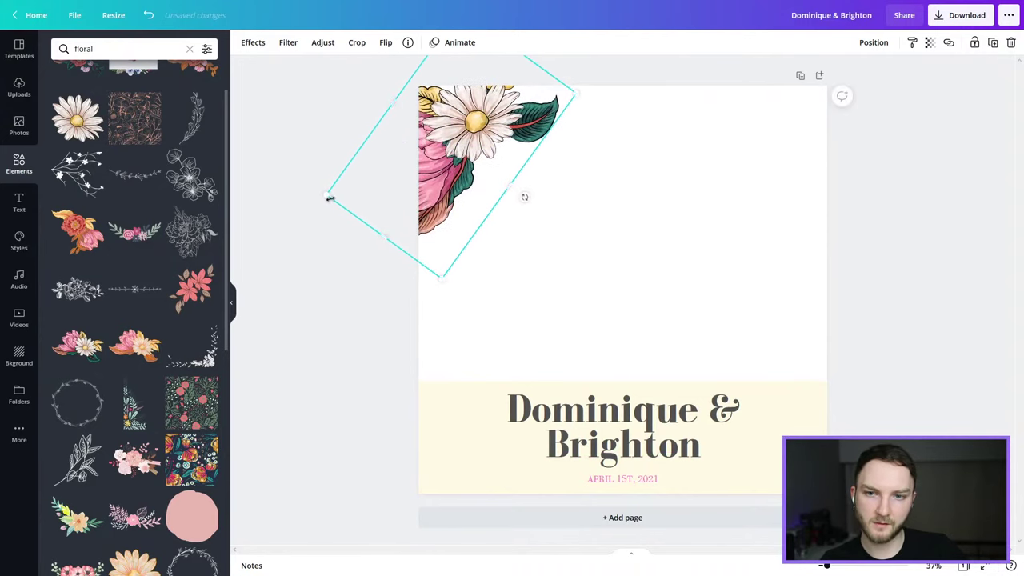
left_click_drag(331, 199, 393, 184)
left_click_drag(477, 117, 444, 119)
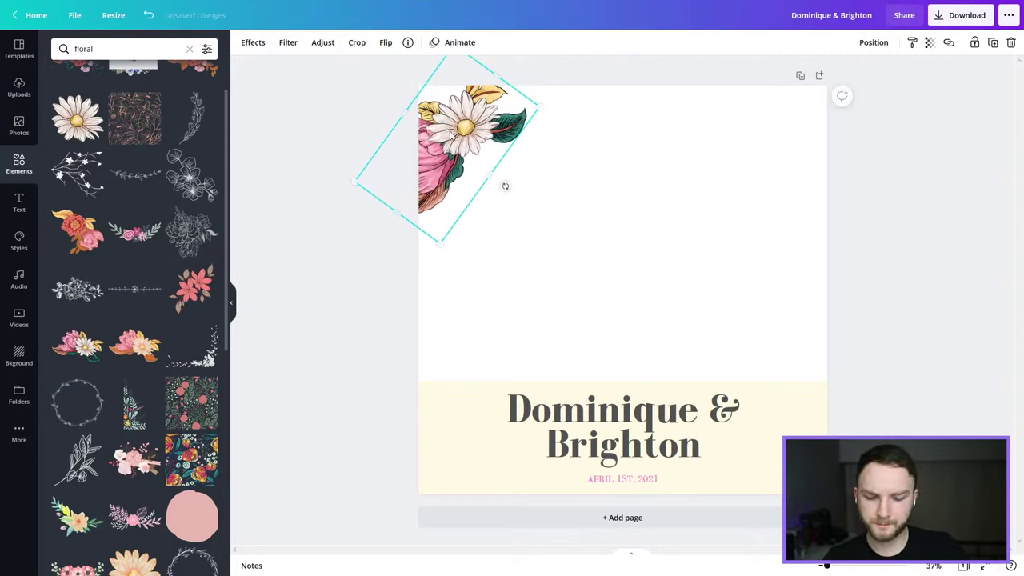
Duplicate the corner bouquet, rotate the copy to mirror the original, and tuck it into the page's top-right corner.
key("ctrl+d")
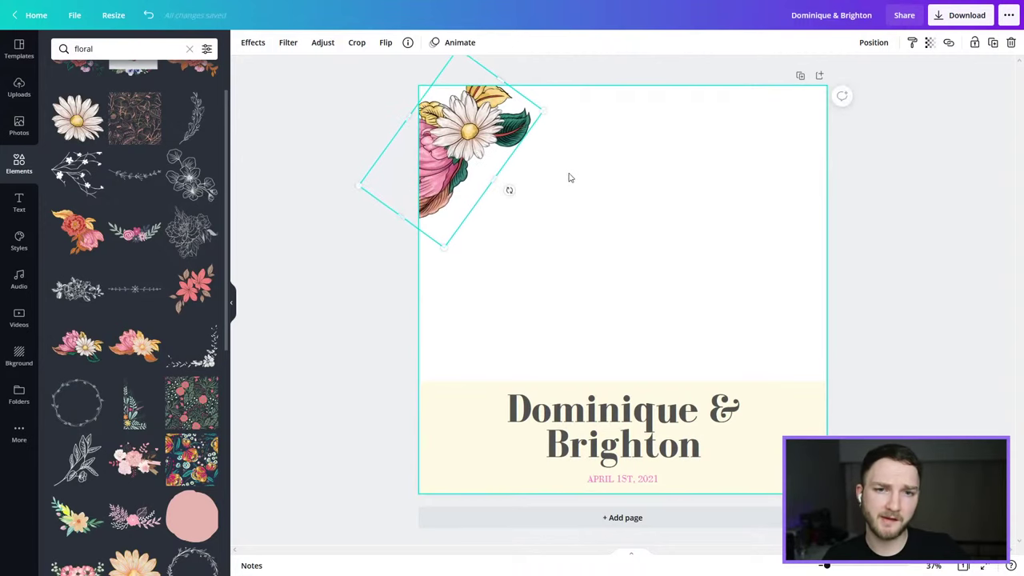
left_click_drag(569, 176, 697, 172)
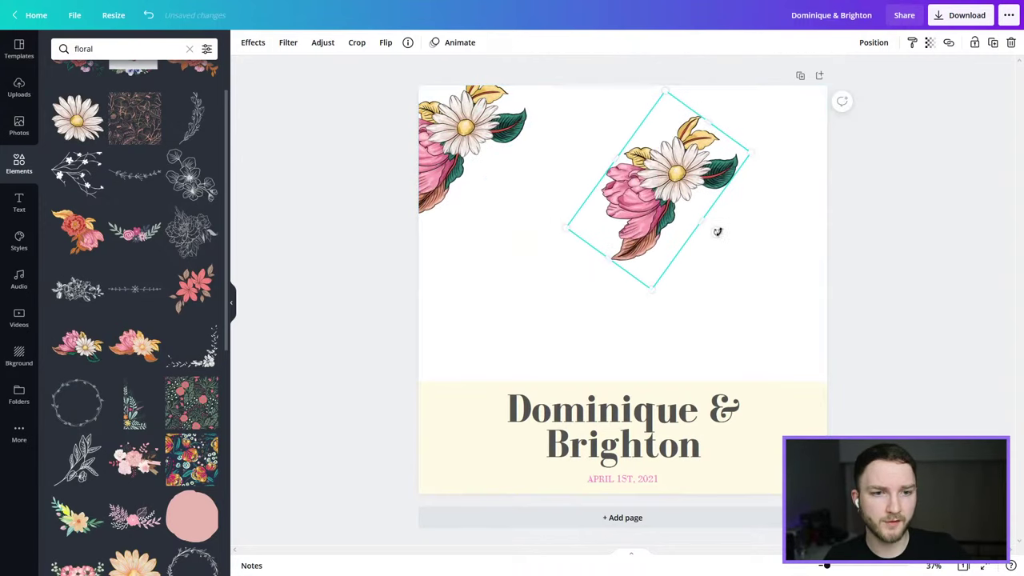
left_click_drag(716, 231, 612, 316)
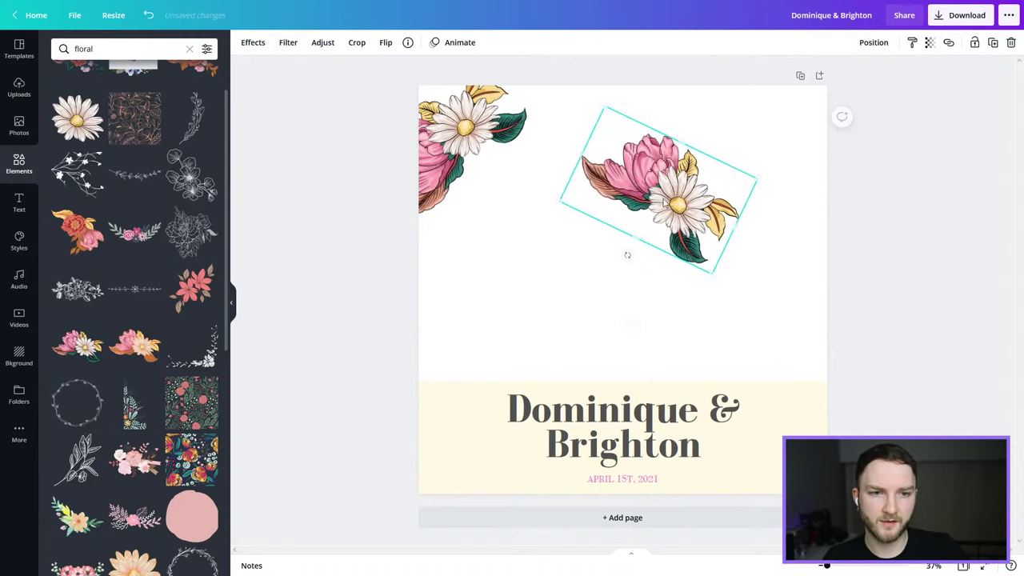
left_click_drag(626, 251, 797, 128)
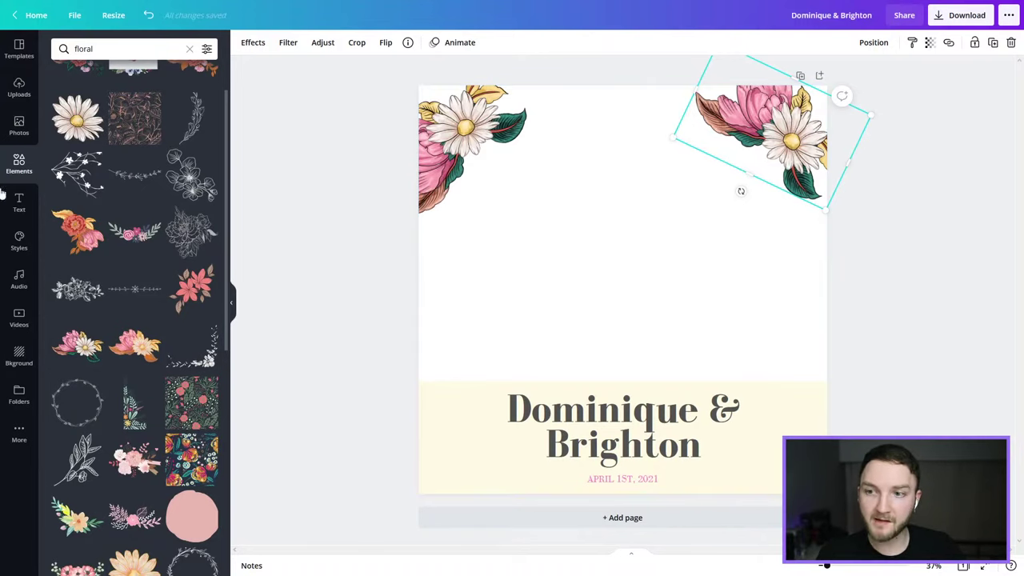
scroll(88, 192, "up", 2)
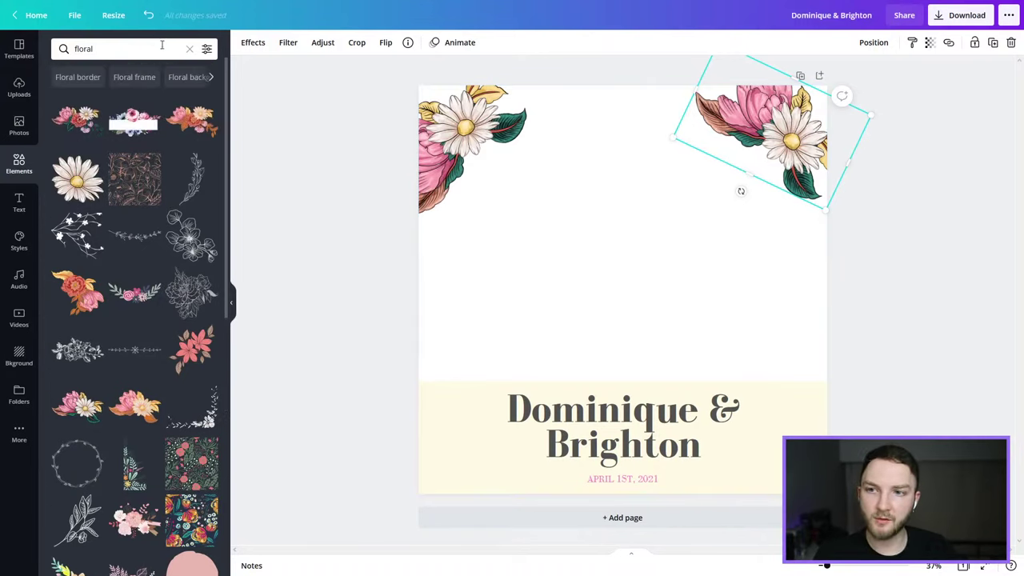
left_click(188, 49)
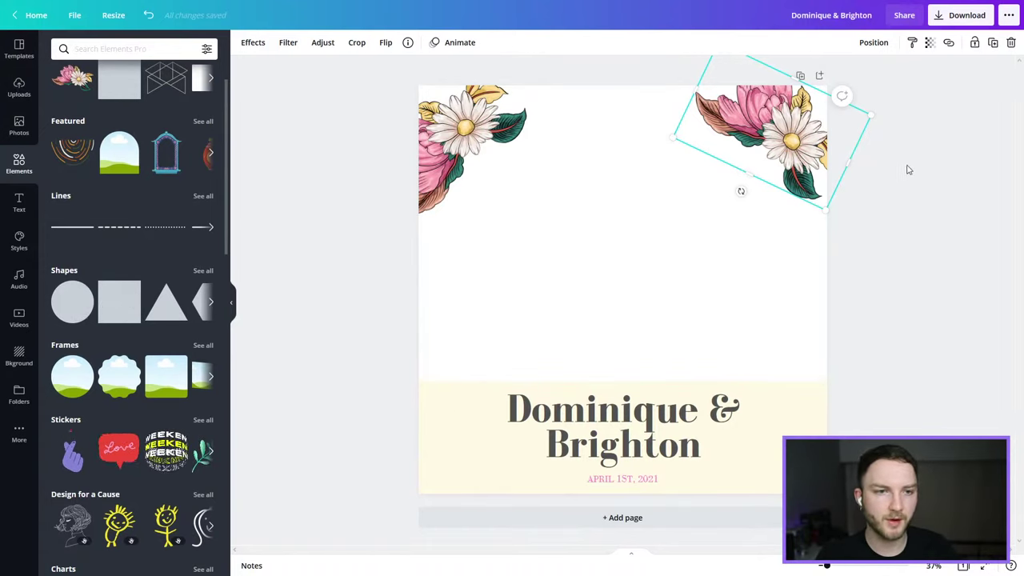
left_click(111, 49)
type("floral")
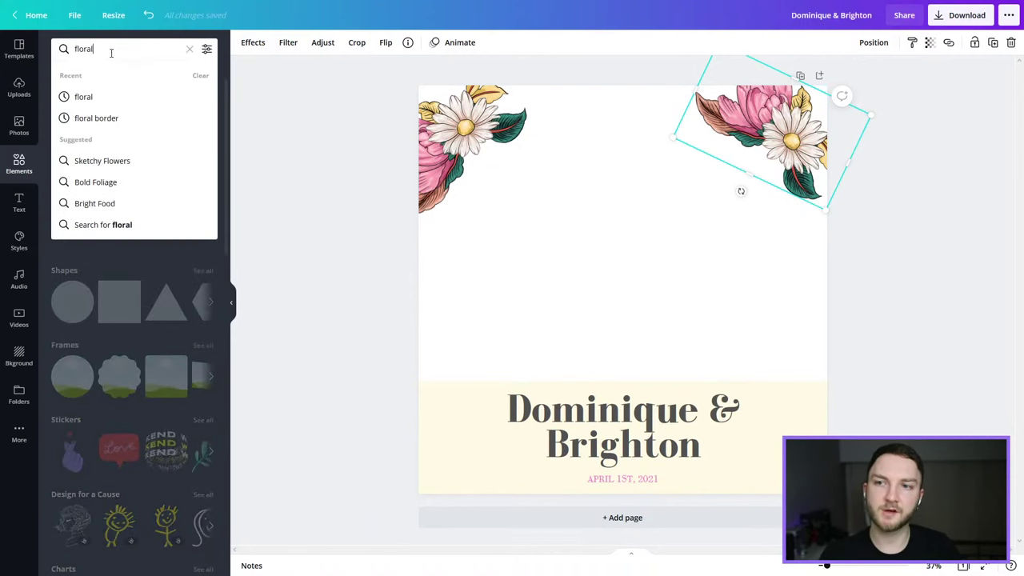
key("Return")
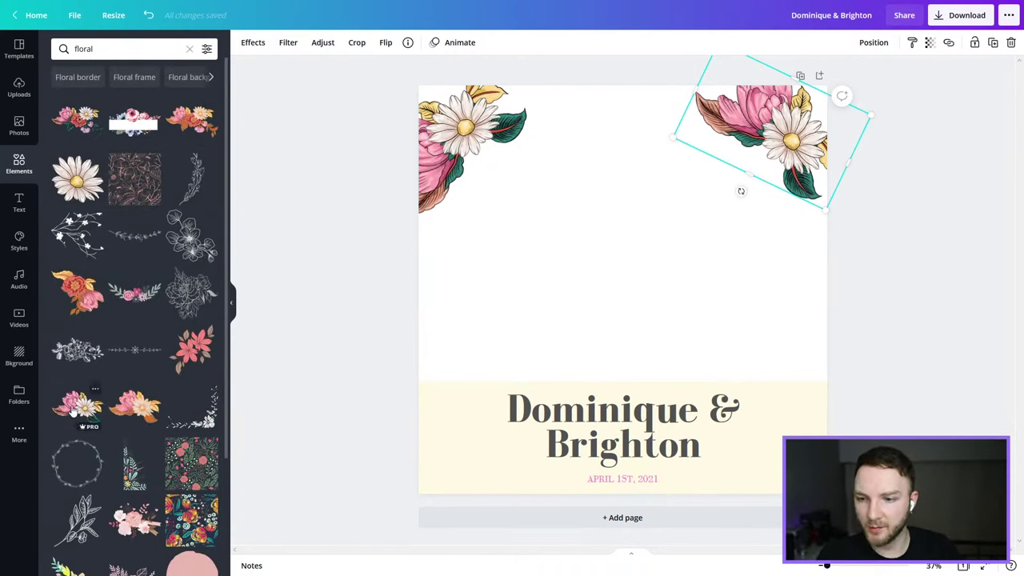
left_click(73, 409)
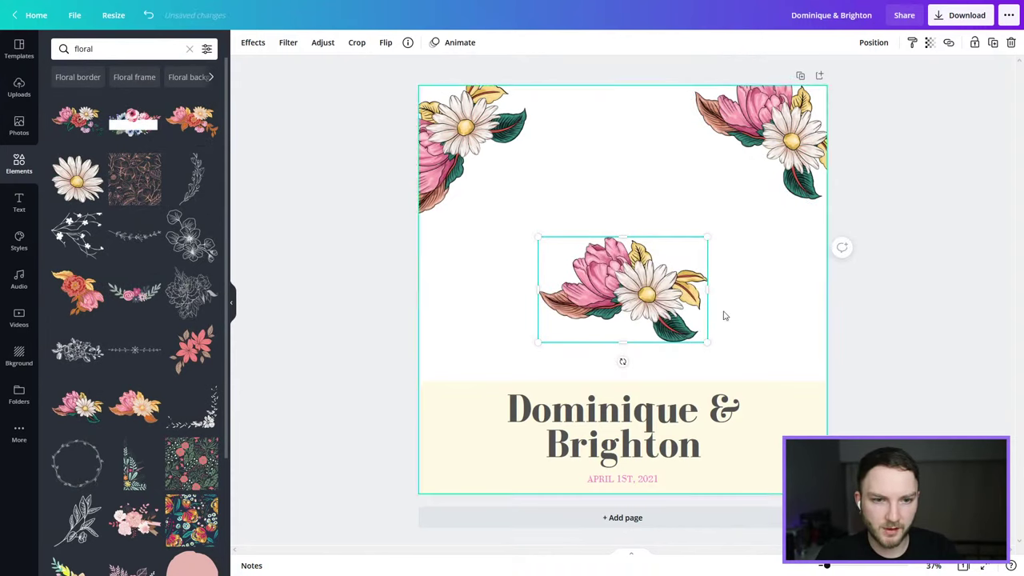
key("Delete")
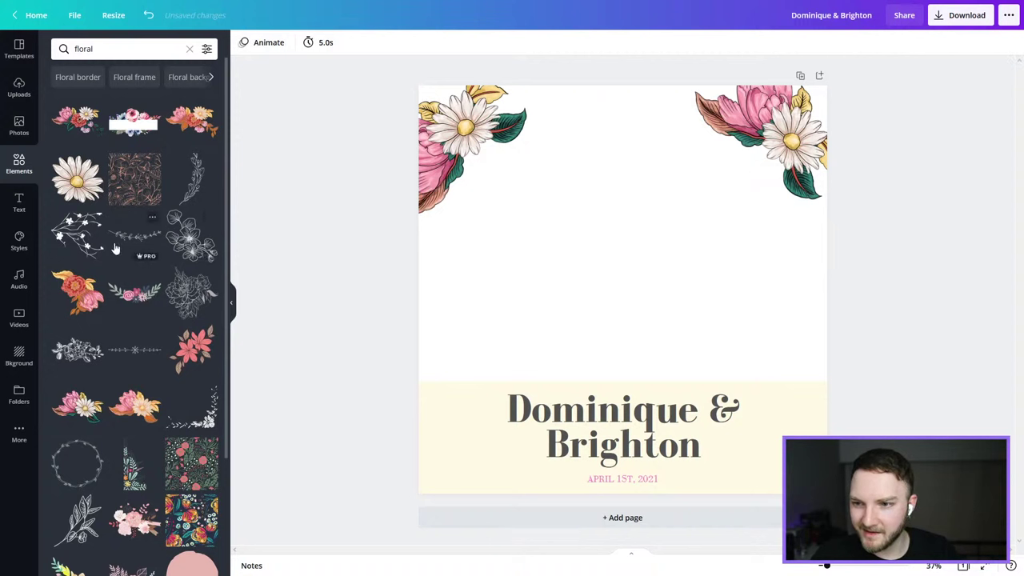
Add the larger bouquet with the red and purple flowers, then shrink, tilt and tuck it into the page's bottom-left corner.
left_click(89, 111)
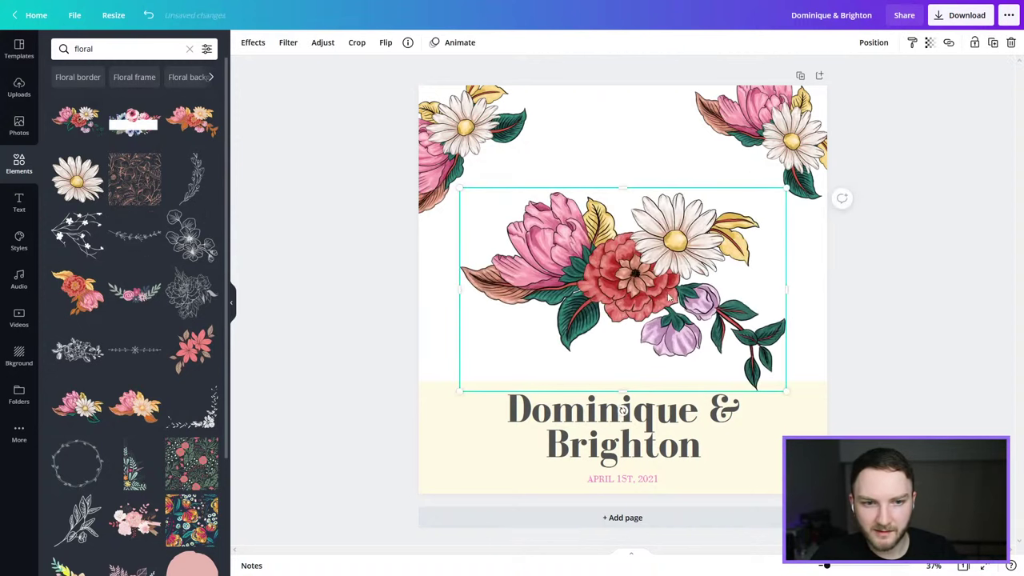
left_click_drag(617, 282, 402, 408)
left_click_drag(582, 324, 520, 352)
left_click_drag(448, 411, 468, 402)
left_click_drag(402, 530, 424, 544)
mouse_move(462, 430)
left_mouse_down()
mouse_move(468, 421)
mouse_move(471, 441)
left_mouse_up()
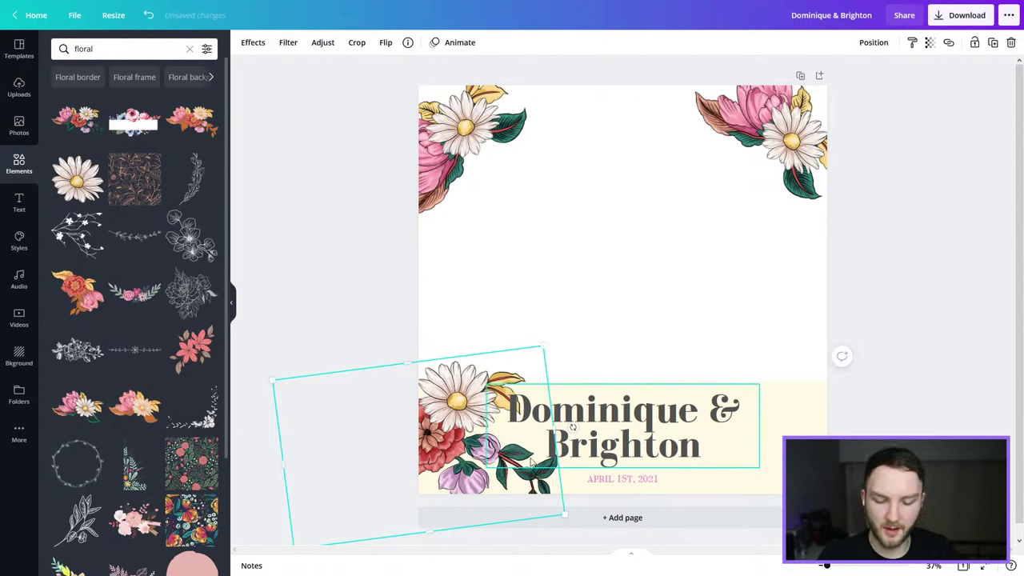
Duplicate the large bottom bouquet, rotate the copy, and place it in the page's bottom-right corner, partly beyond the page edge.
left_click_drag(495, 416, 735, 360)
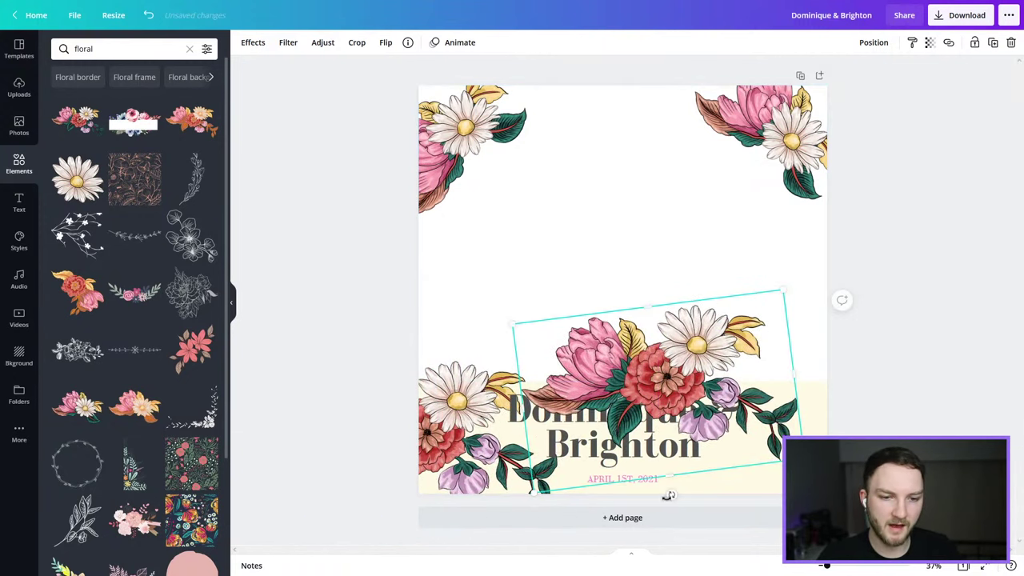
left_click_drag(674, 494, 638, 517)
left_click_drag(659, 385, 823, 444)
left_click(930, 216)
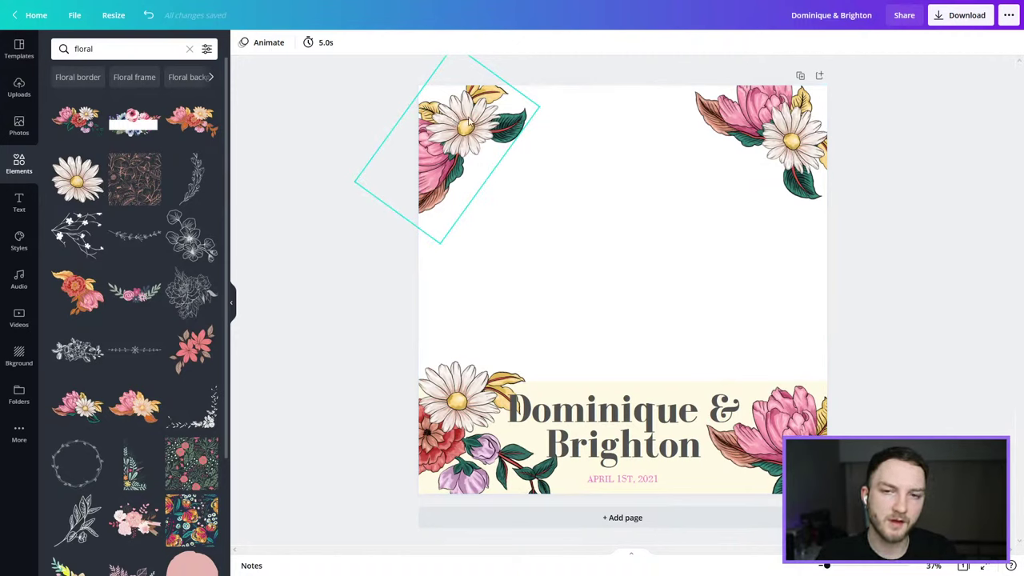
Layer a duplicate bouquet in the top-left corner to fill it out, and shift the top-right bouquet farther into its corner.
left_click(470, 118)
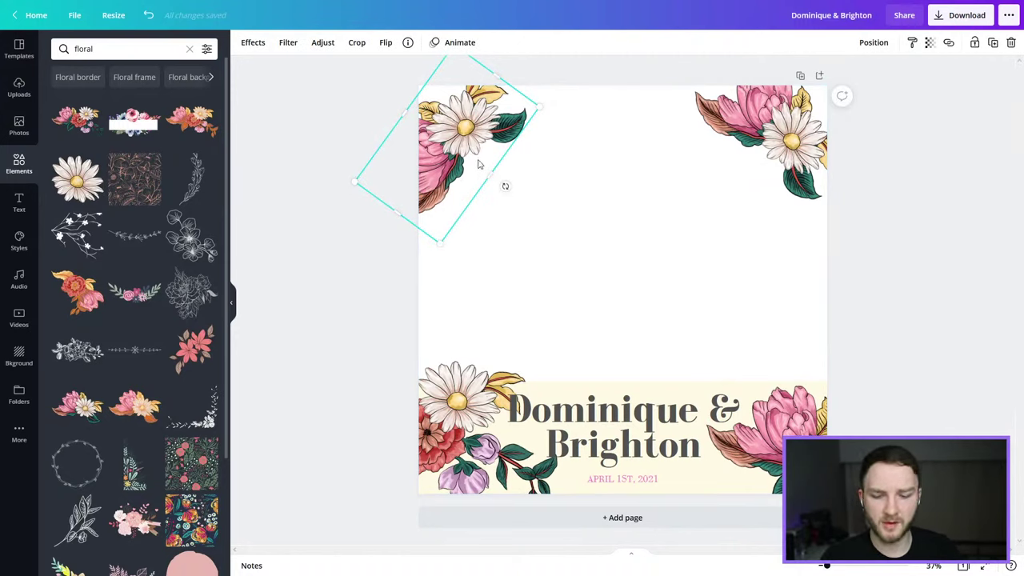
left_click_drag(478, 164, 430, 154)
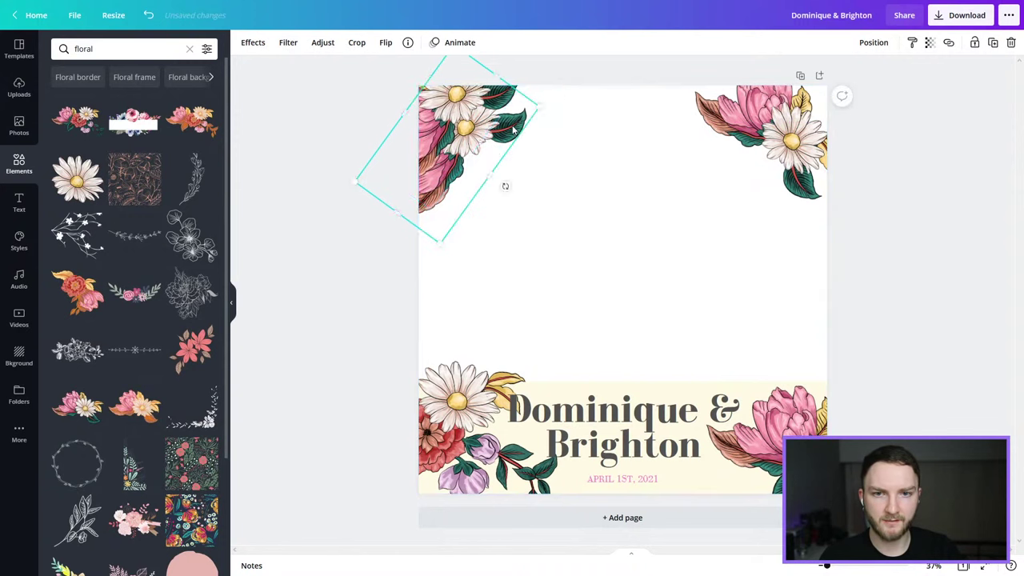
left_click_drag(513, 130, 498, 93)
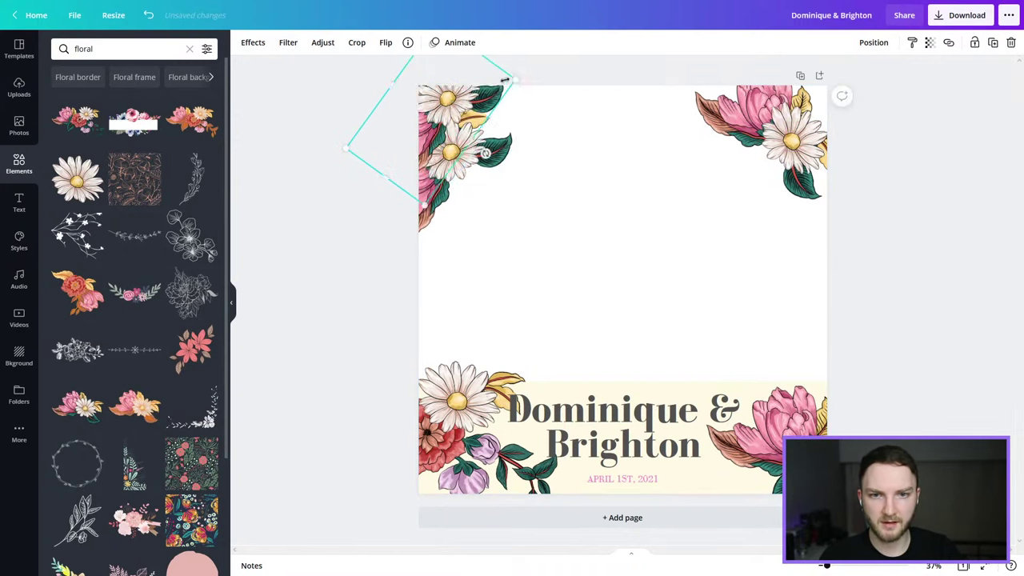
left_click_drag(496, 152, 486, 127)
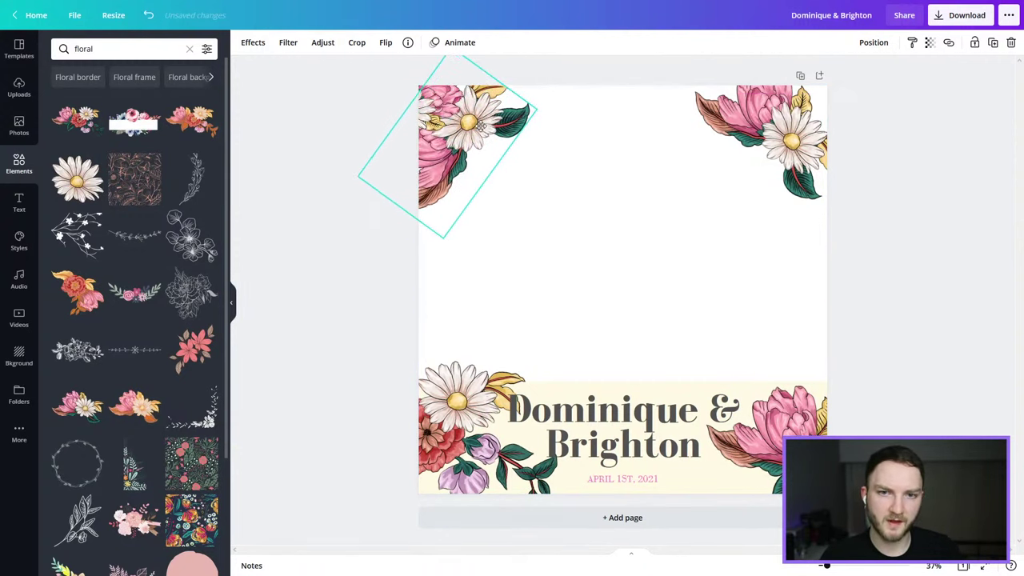
left_click_drag(814, 121, 827, 117)
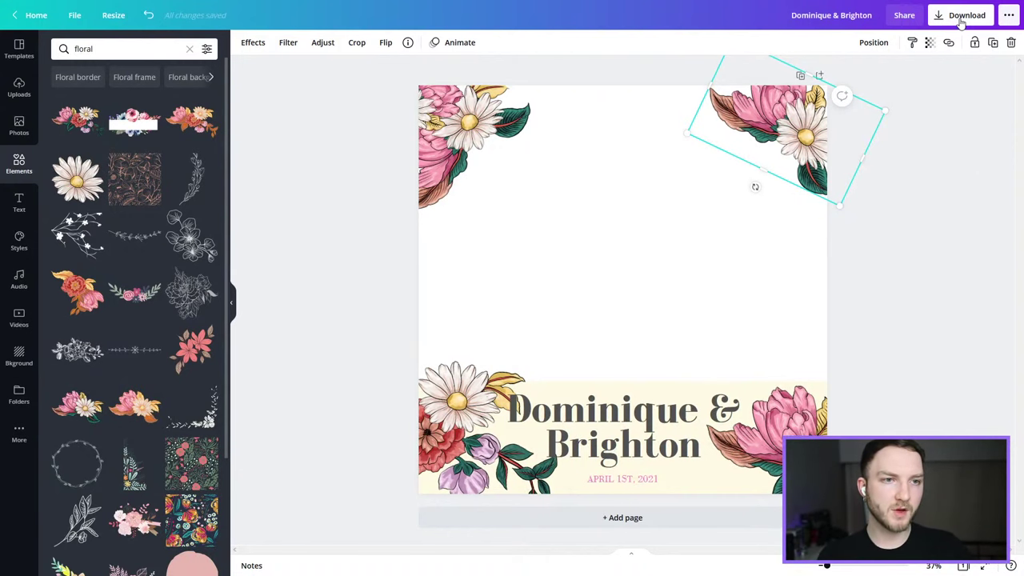
Download the 2048 × 2048 px overlay as a PNG with a transparent background.
left_click(961, 21)
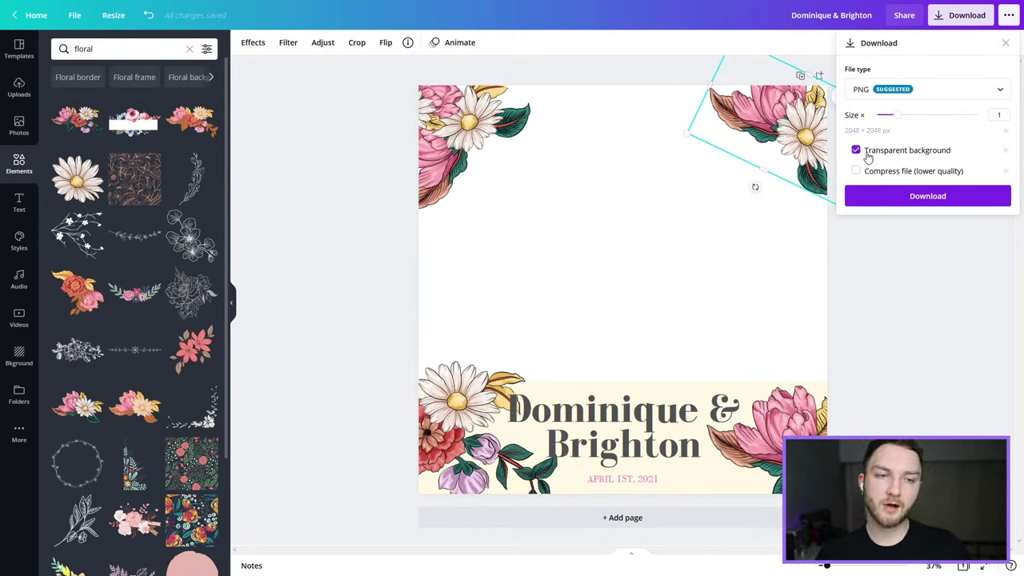
left_click(883, 200)
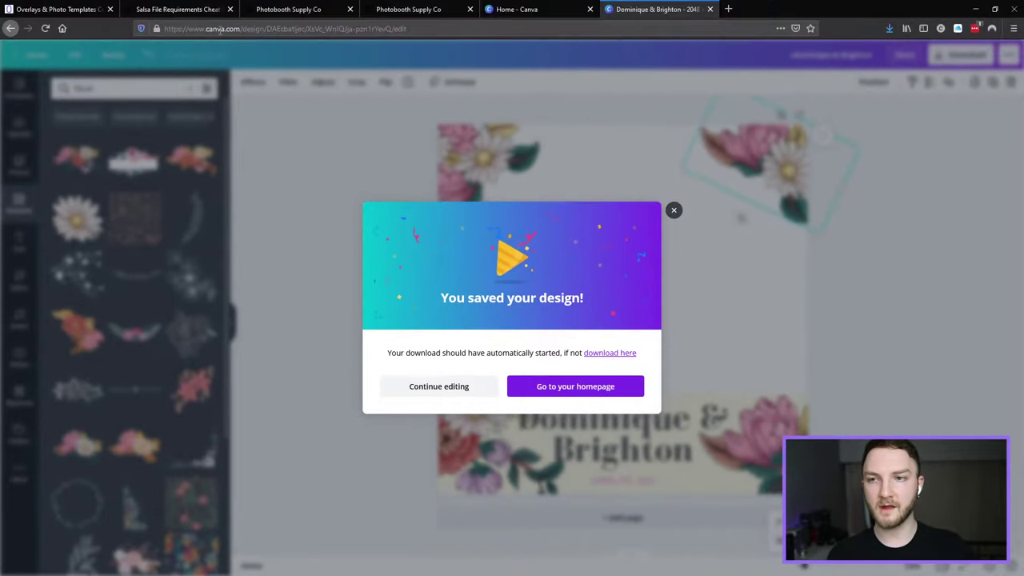
Switch to the Salsa event dashboard and open the Overlays section of the event's capture settings.
left_click(64, 9)
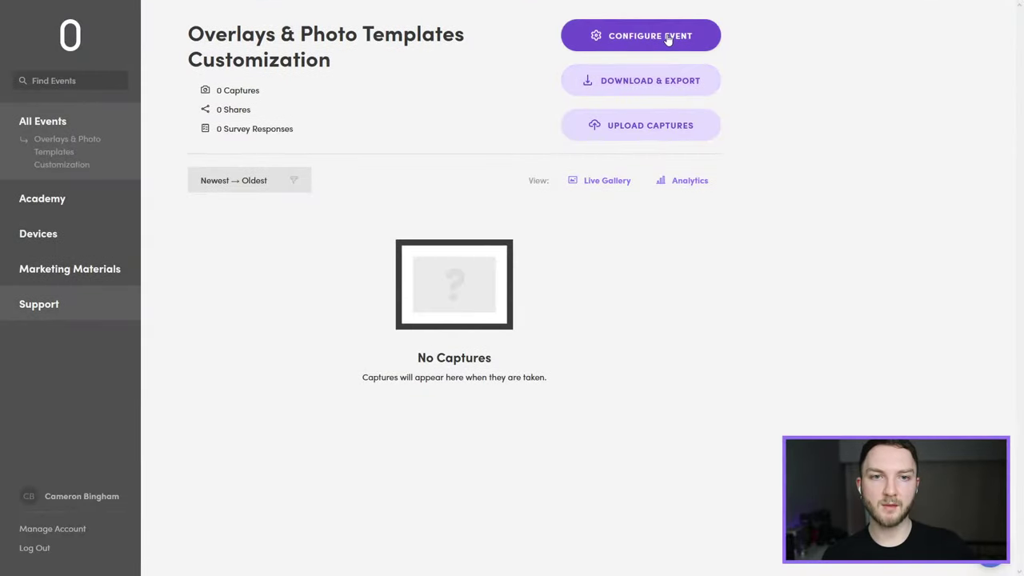
left_click(668, 38)
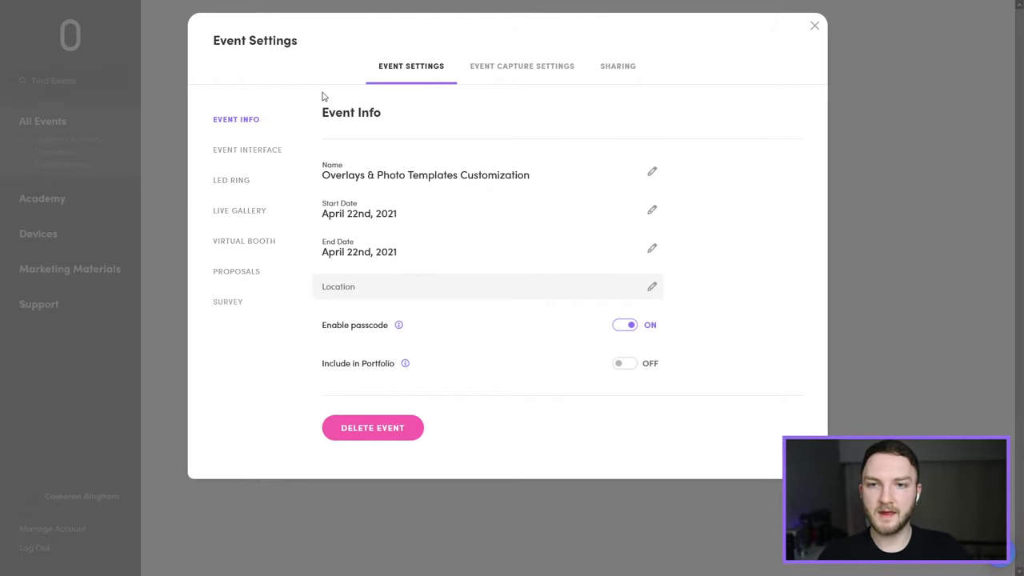
left_click(811, 25)
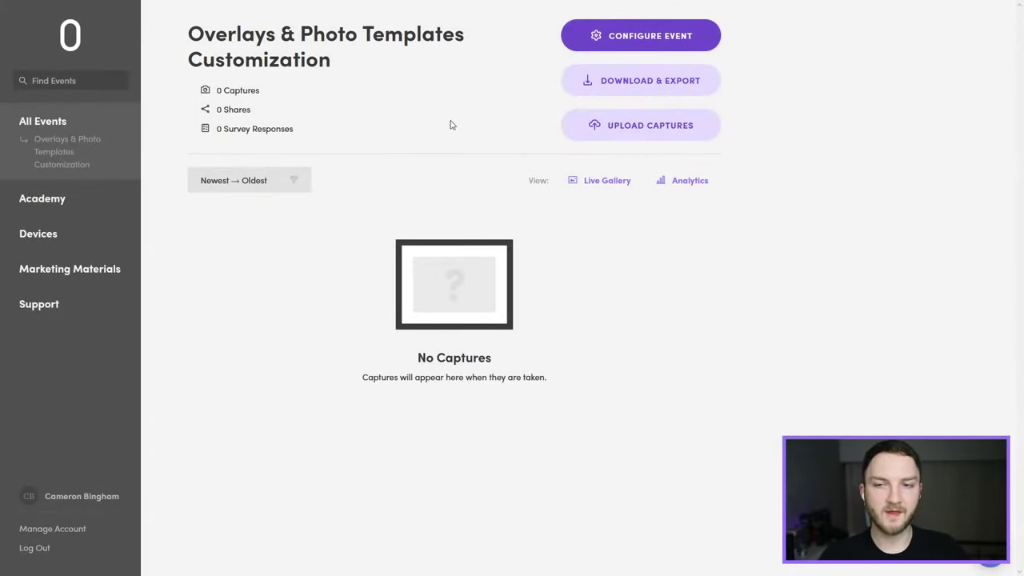
left_click(653, 35)
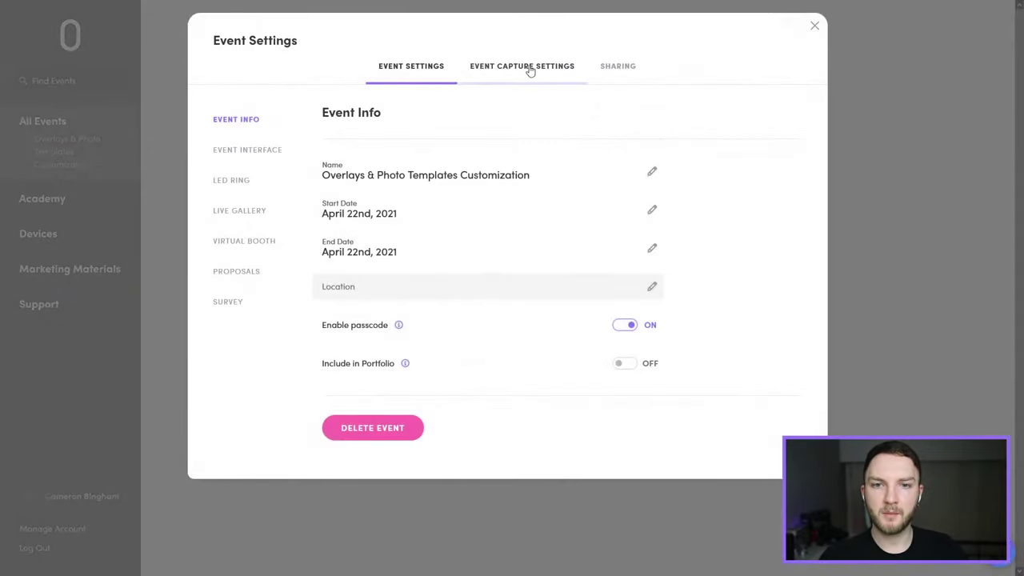
left_click(547, 73)
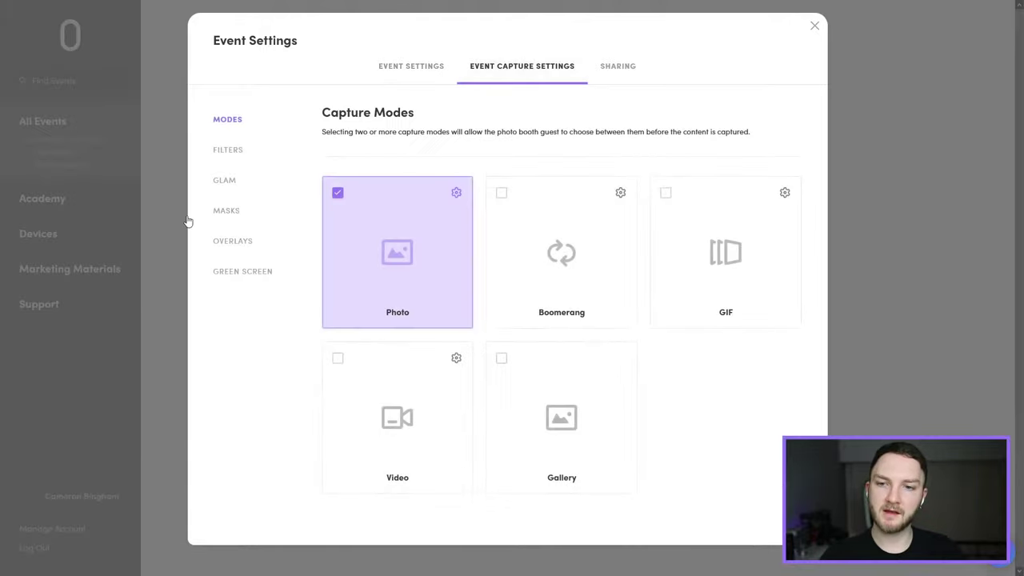
left_click(222, 252)
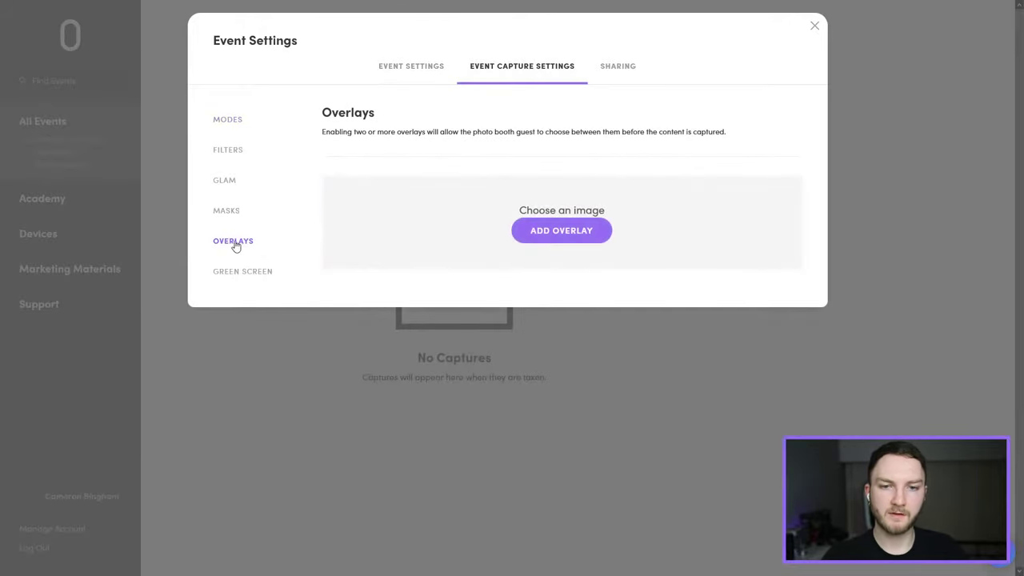
Upload the downloaded floral wedding overlay to the overlay library and add it to the event.
left_click(568, 231)
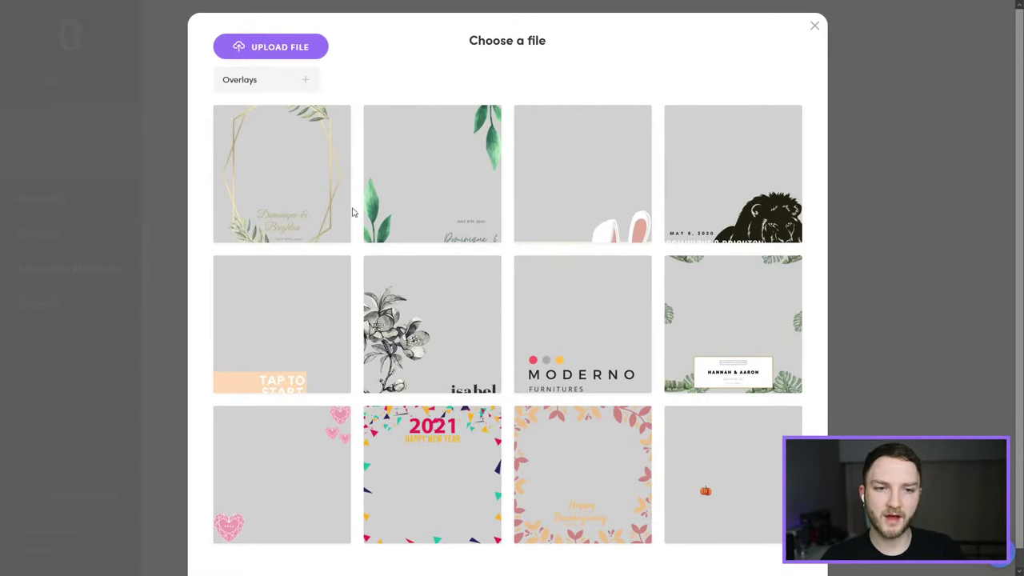
left_click(293, 49)
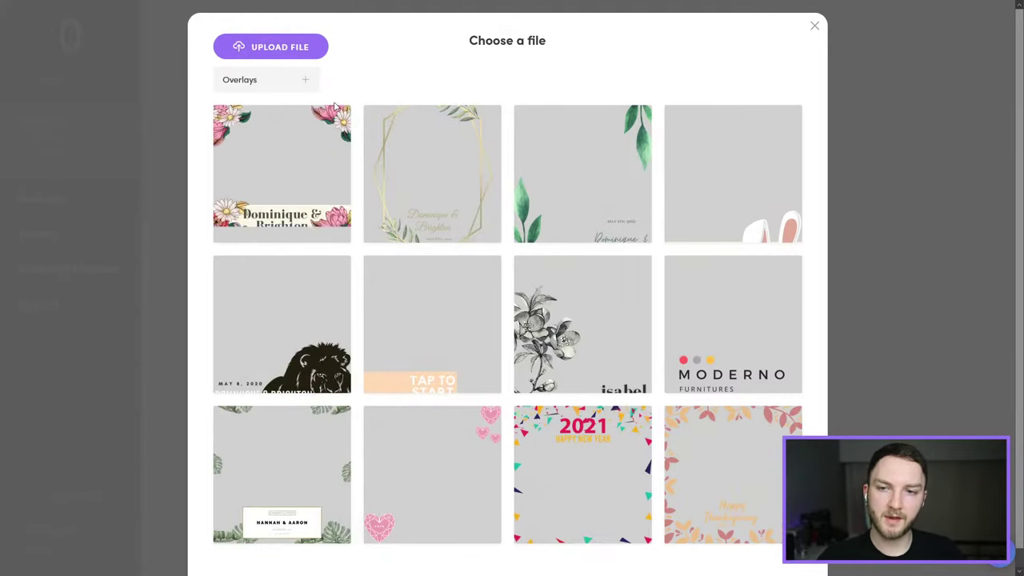
left_click(303, 180)
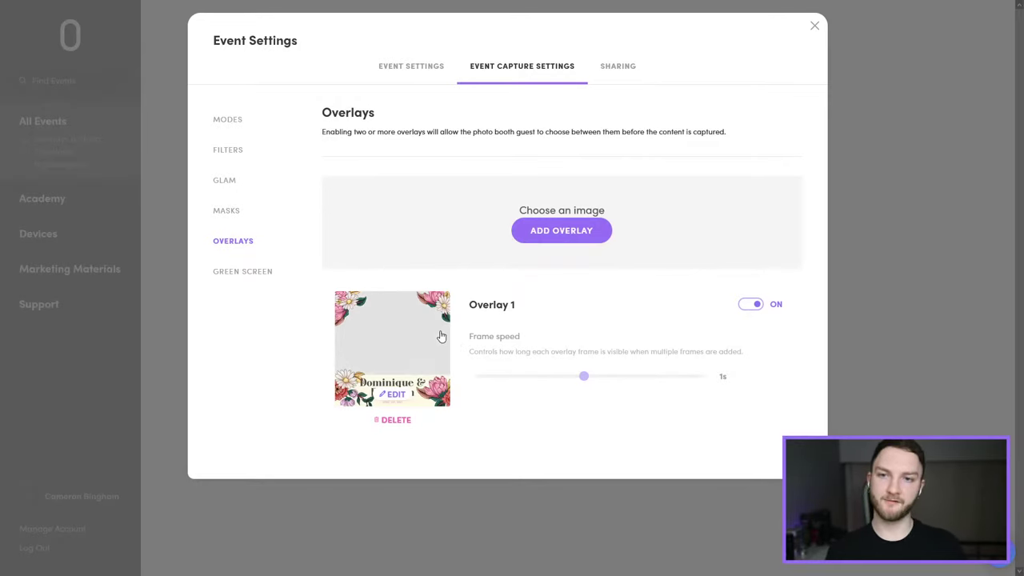
Enable the Boomerang, GIF and Video capture modes for the event in addition to Photo.
left_click(223, 122)
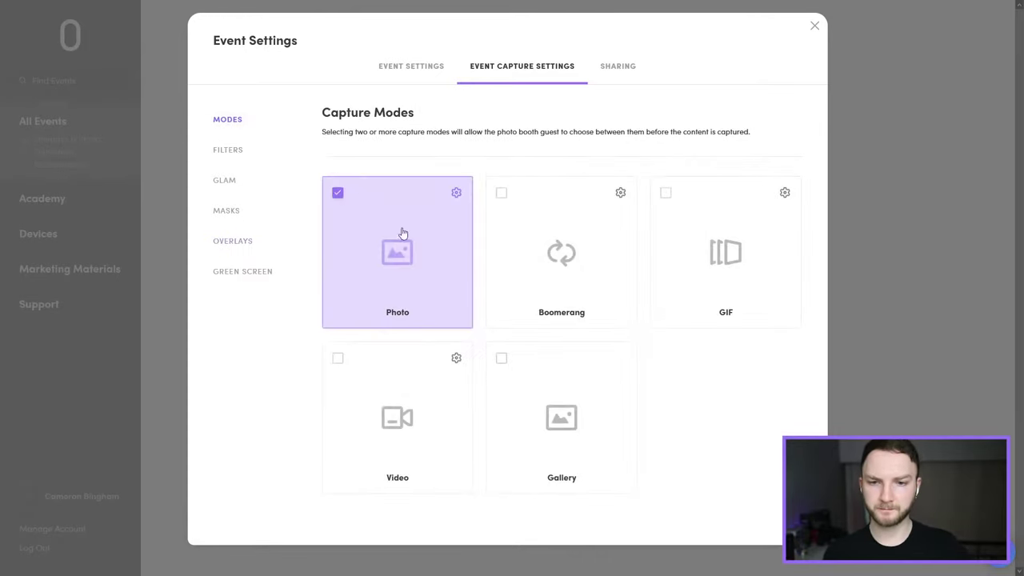
left_click(502, 193)
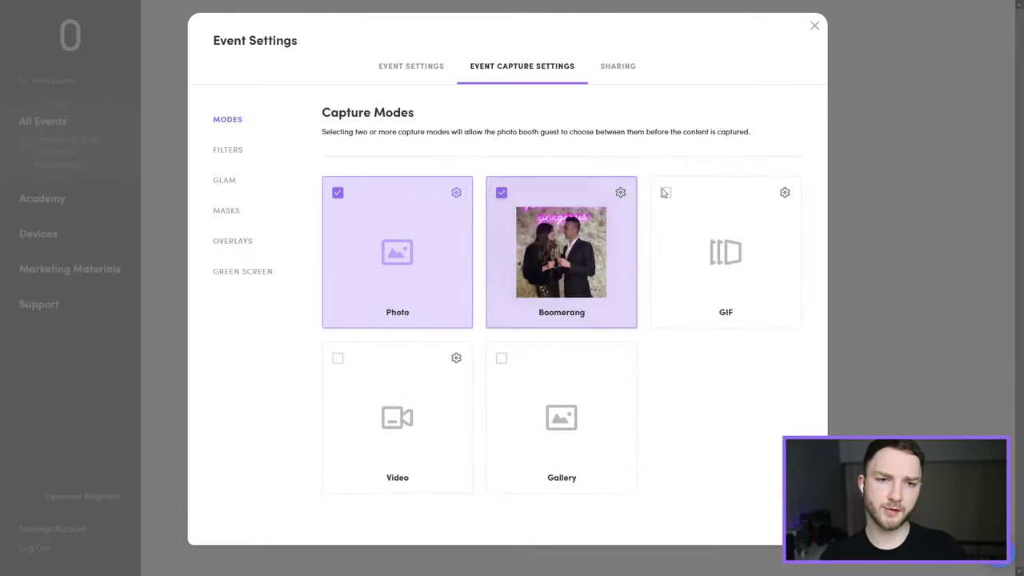
left_click(665, 192)
left_click(335, 360)
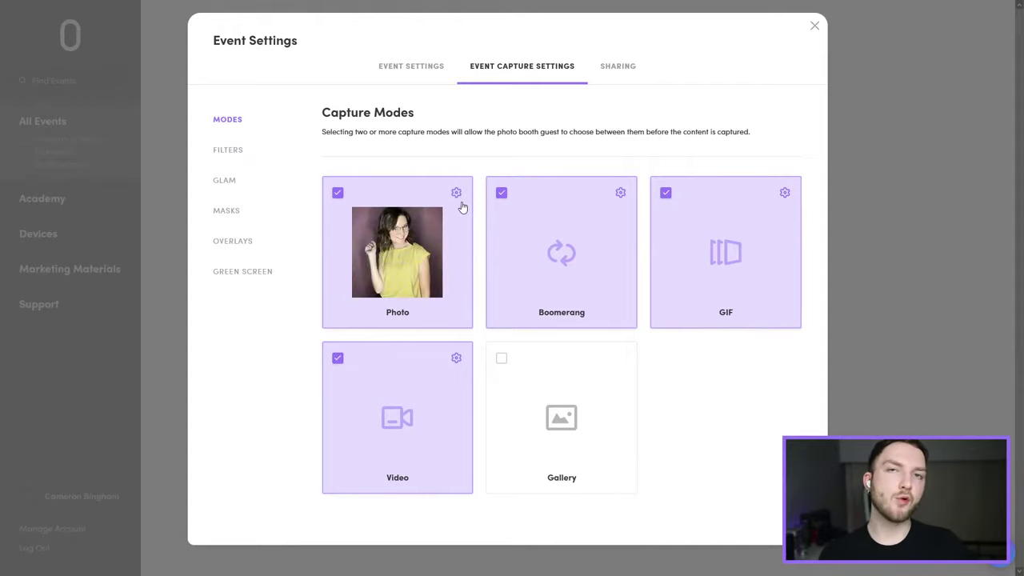
Open the Photo mode's template library, show all layouts, and choose the 4x6 landscape layout with three small photos below a tall header.
left_click(456, 193)
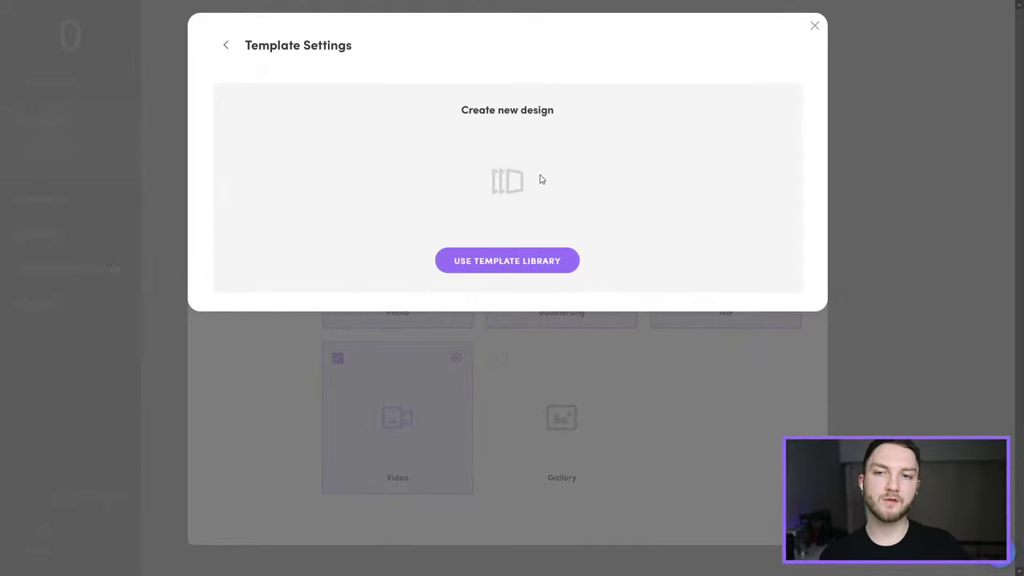
left_click(511, 271)
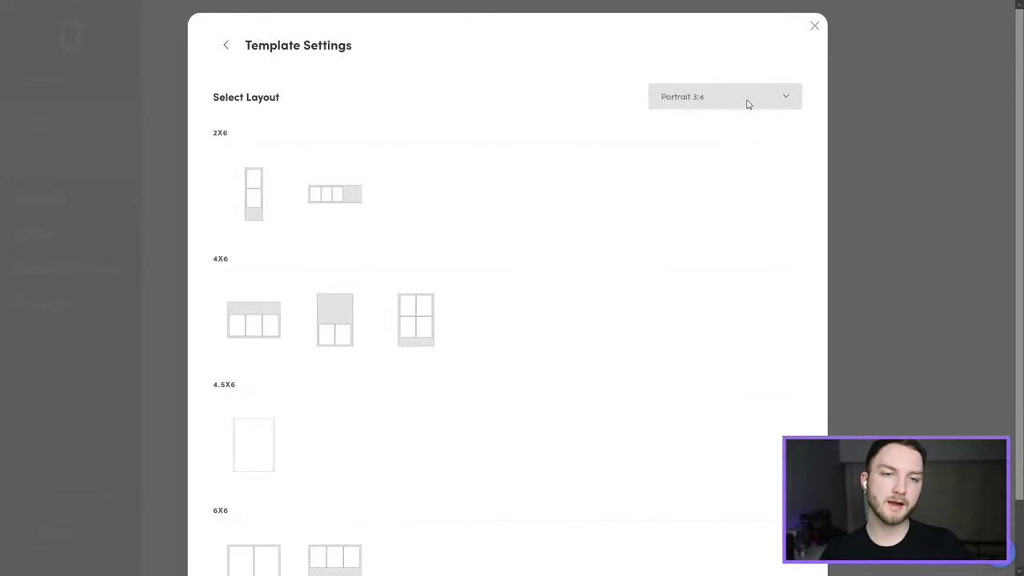
left_click(748, 100)
left_click(697, 122)
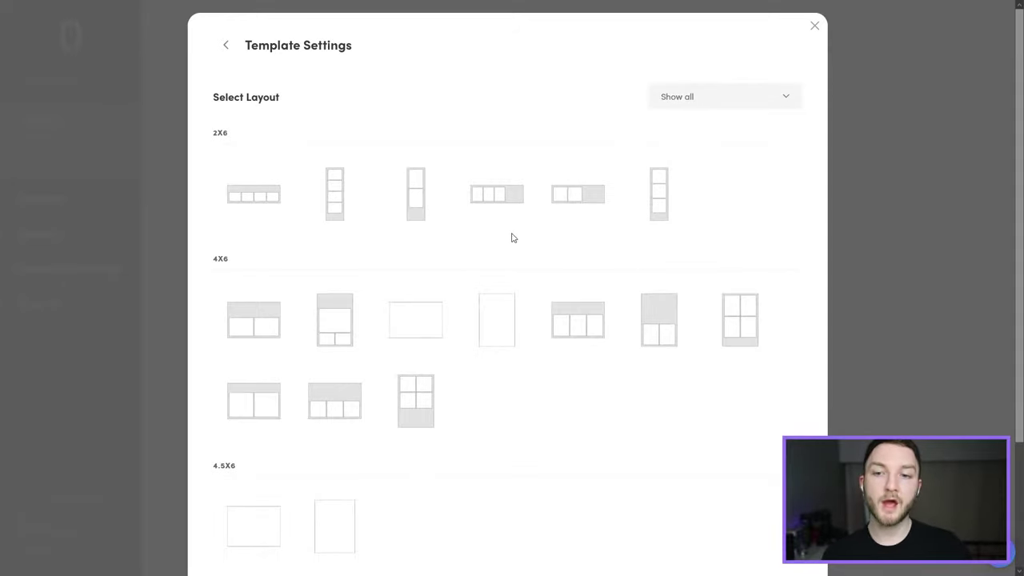
scroll(508, 230, "down", 2)
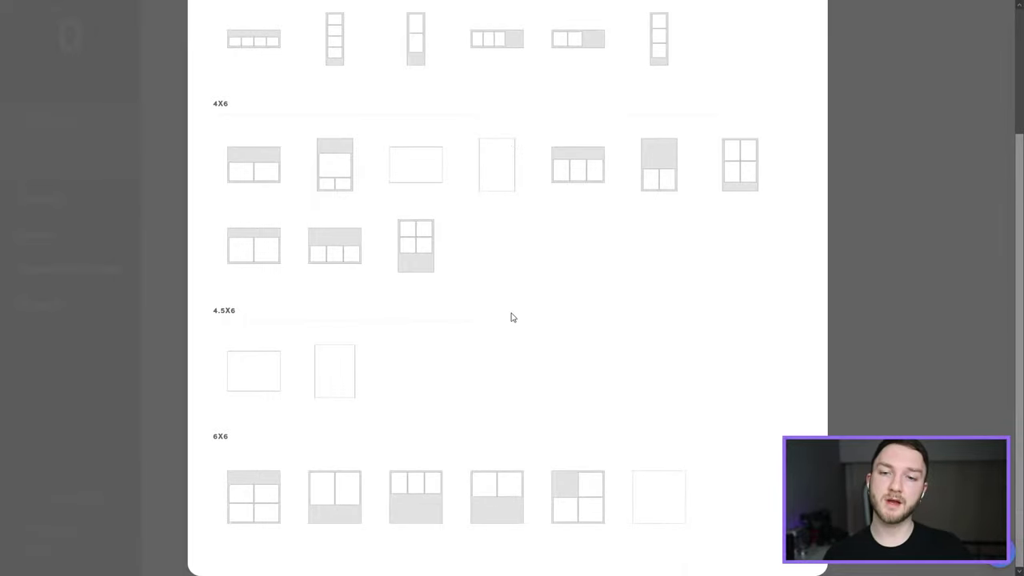
scroll(372, 342, "up", 2)
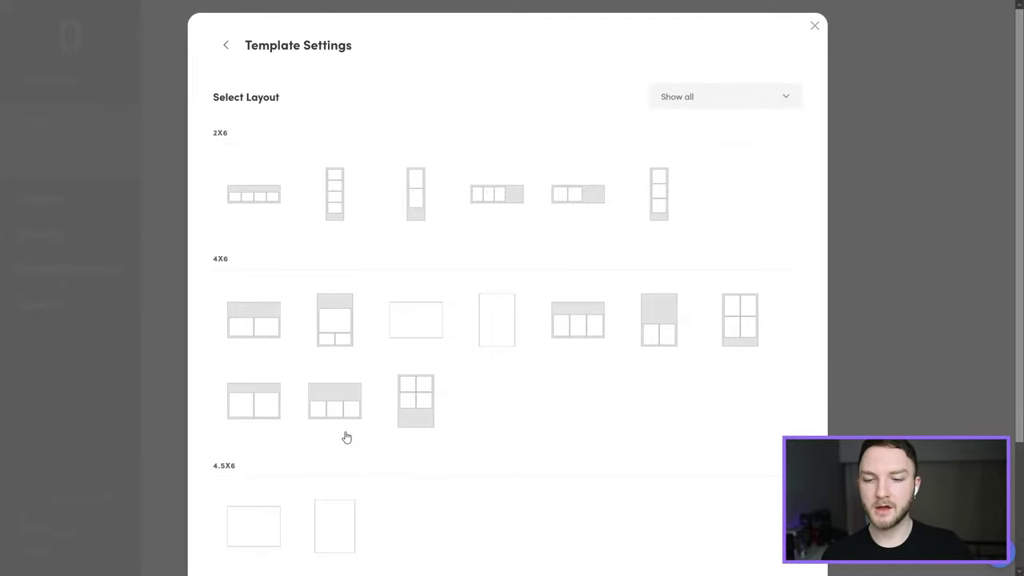
left_click(337, 392)
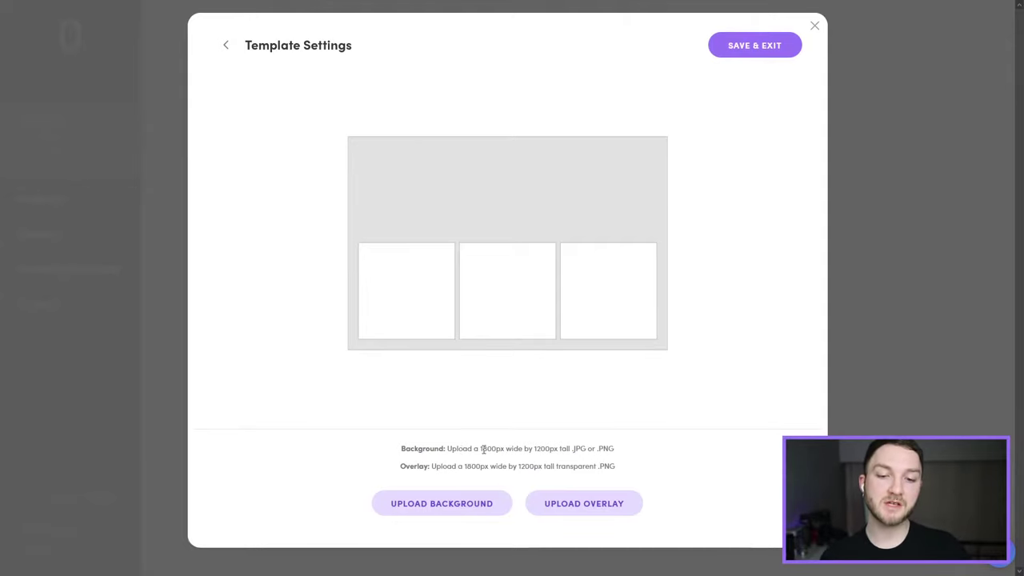
Check the template's required background size against the 4x6 template dimensions in the Salsa file requirements cheat sheet.
left_click_drag(478, 447, 566, 448)
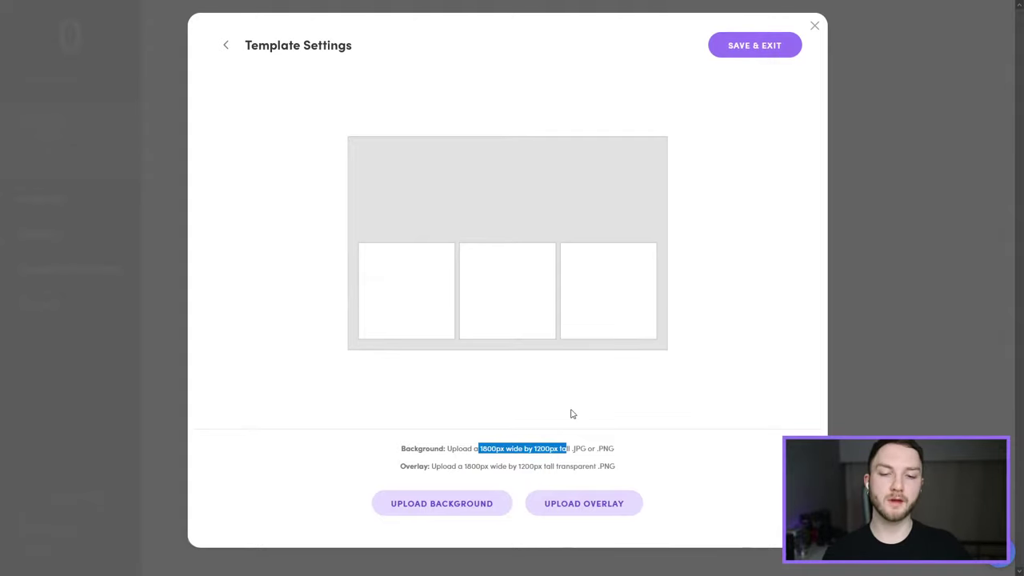
left_click(564, 448)
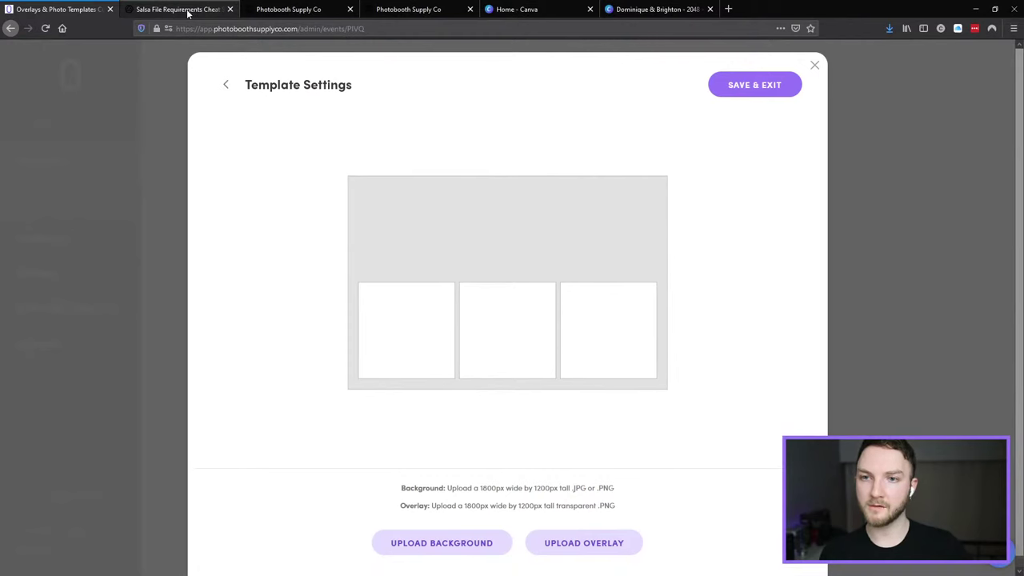
left_click(189, 13)
scroll(359, 247, "down", 1)
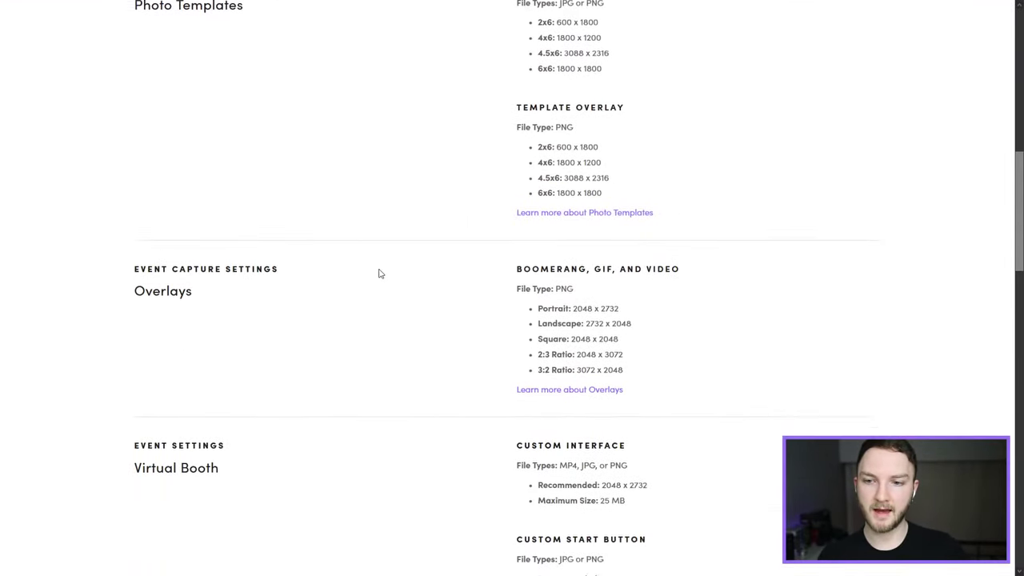
scroll(379, 272, "up", 2)
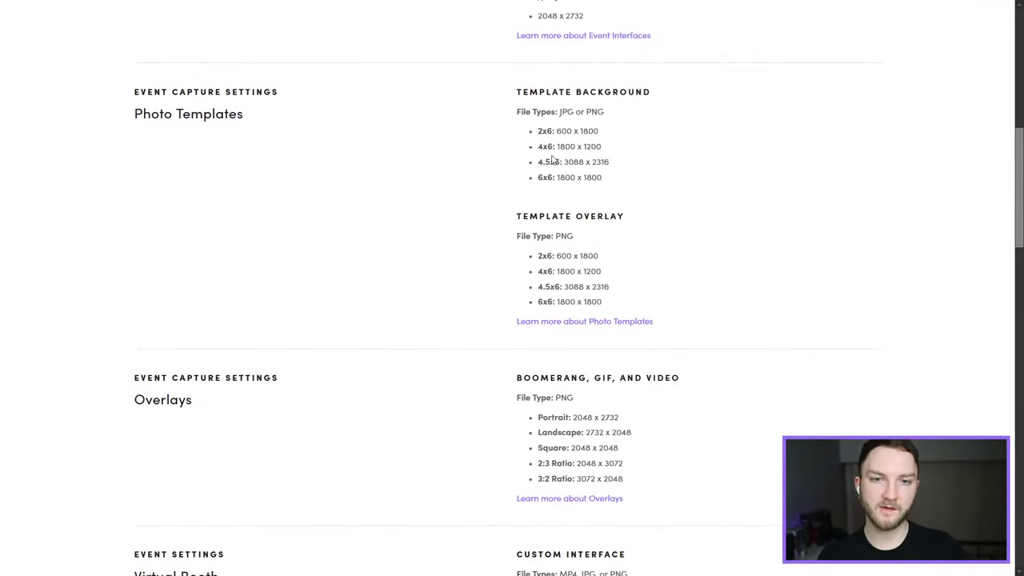
double_click(563, 149)
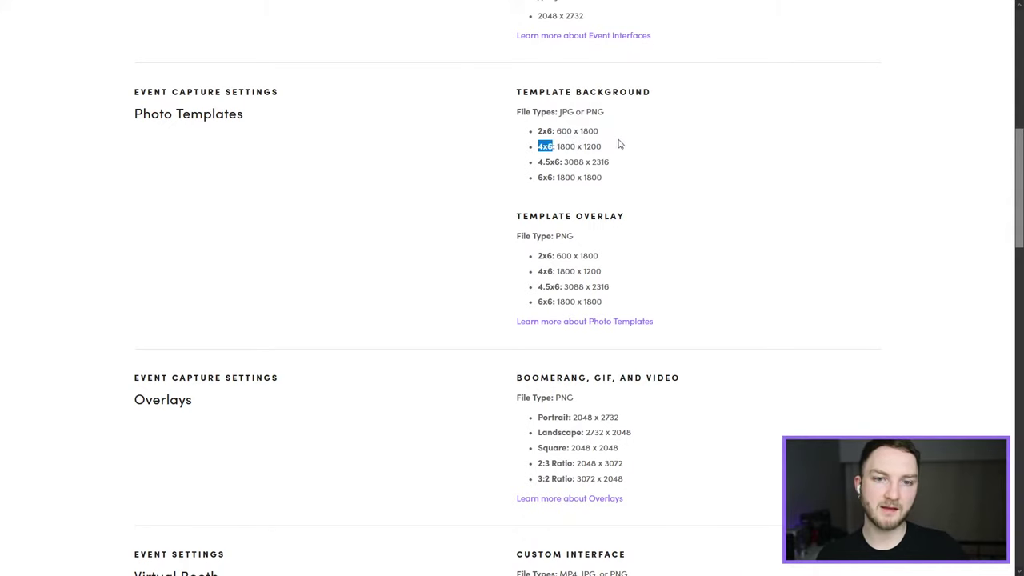
triple_click(613, 153)
left_click(583, 141)
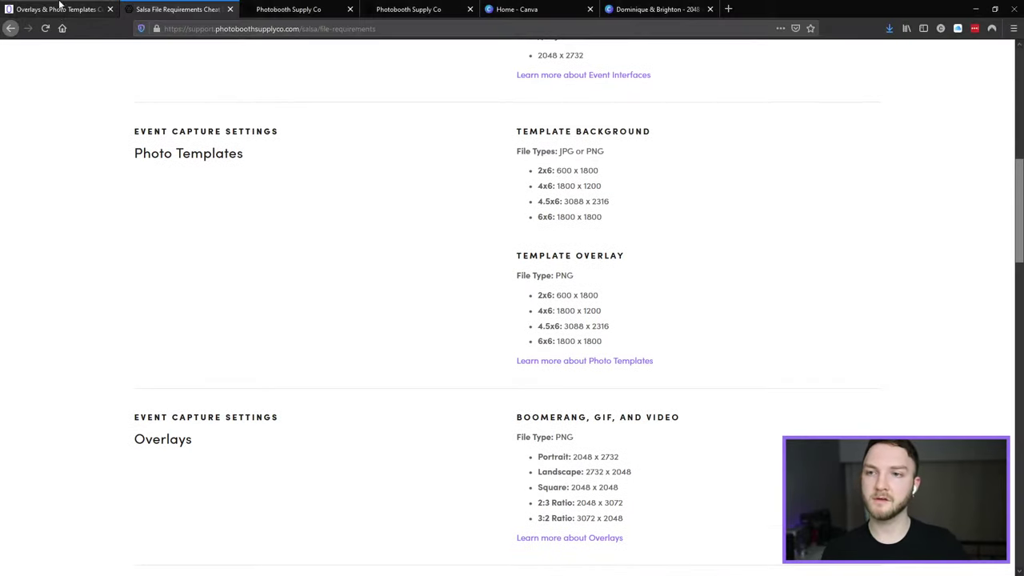
Return to the Salsa template settings and review the background's pixel size and file type requirements.
left_click(42, 7)
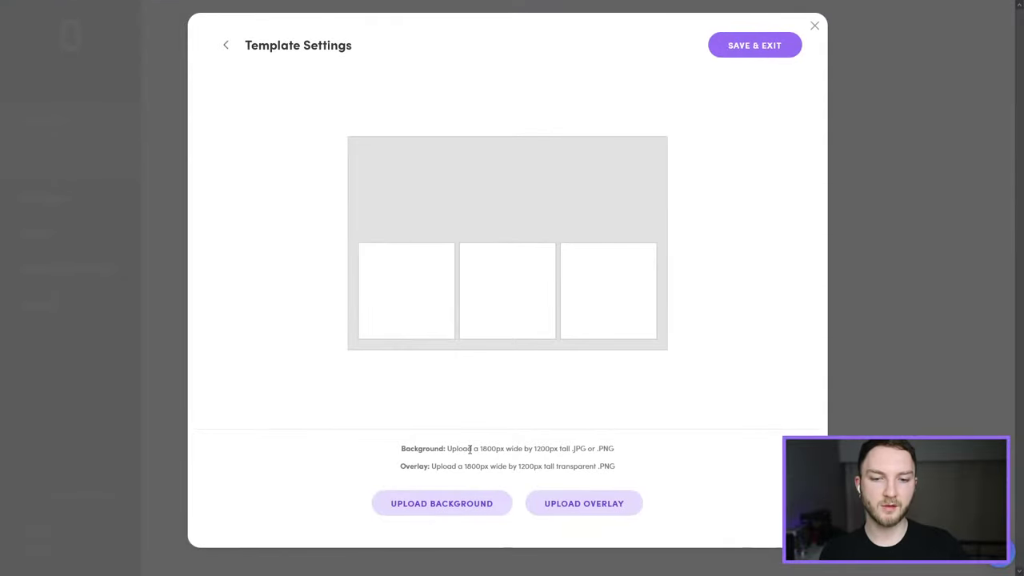
left_click_drag(470, 449, 632, 448)
left_click(640, 459)
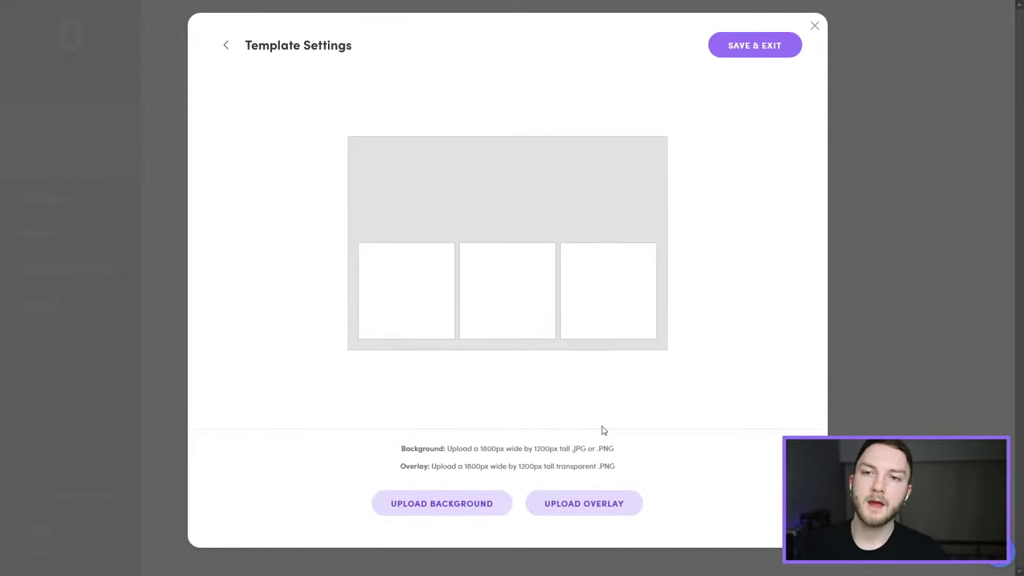
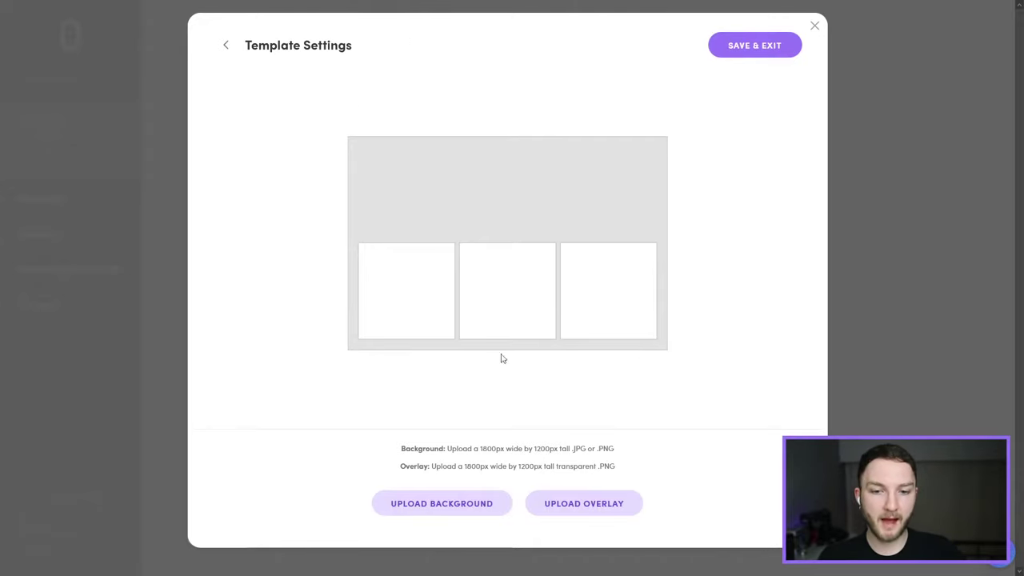
left_click_drag(473, 448, 550, 446)
left_click(550, 444)
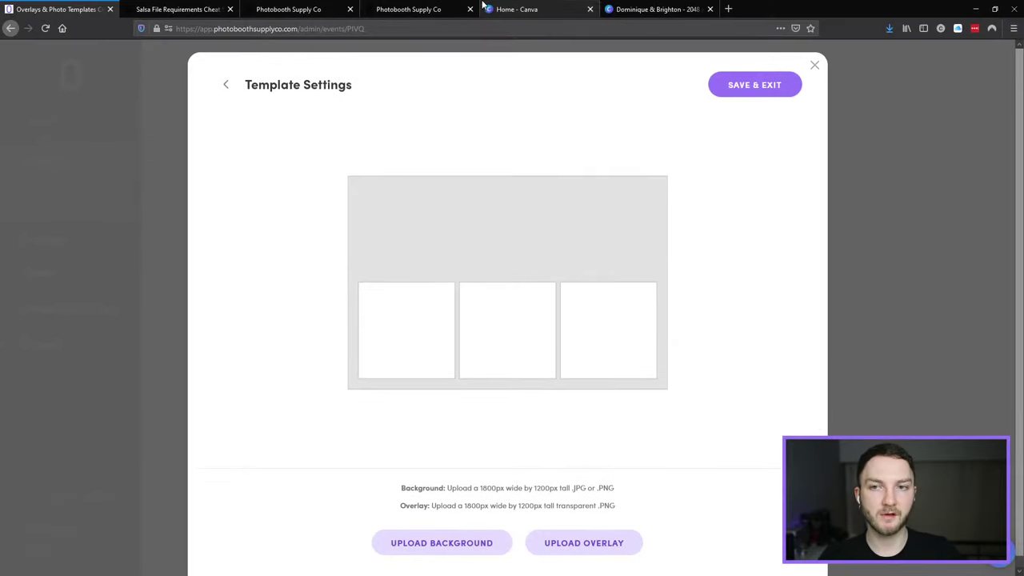
Switch to the Canva home page and create a new custom-size design of 1800 × 1200 px.
left_click(539, 11)
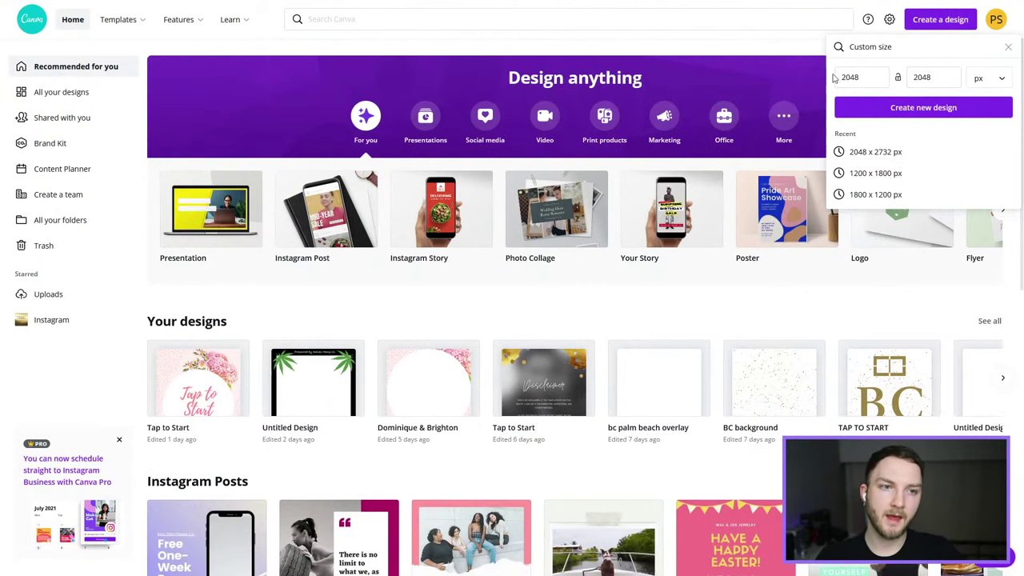
left_click(859, 77)
double_click(849, 77)
type("1800")
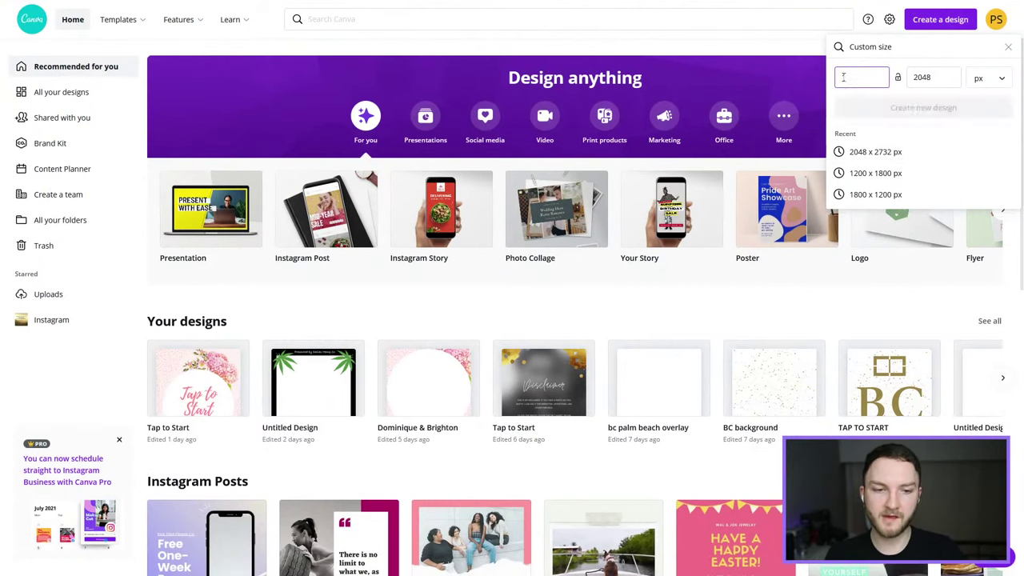
key("Tab")
type("1200")
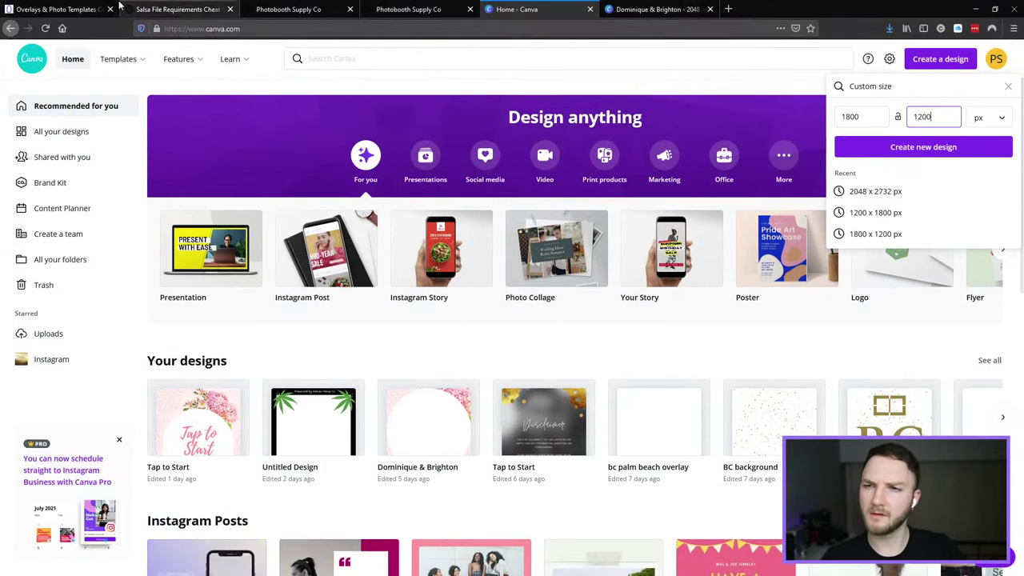
left_click(46, 6)
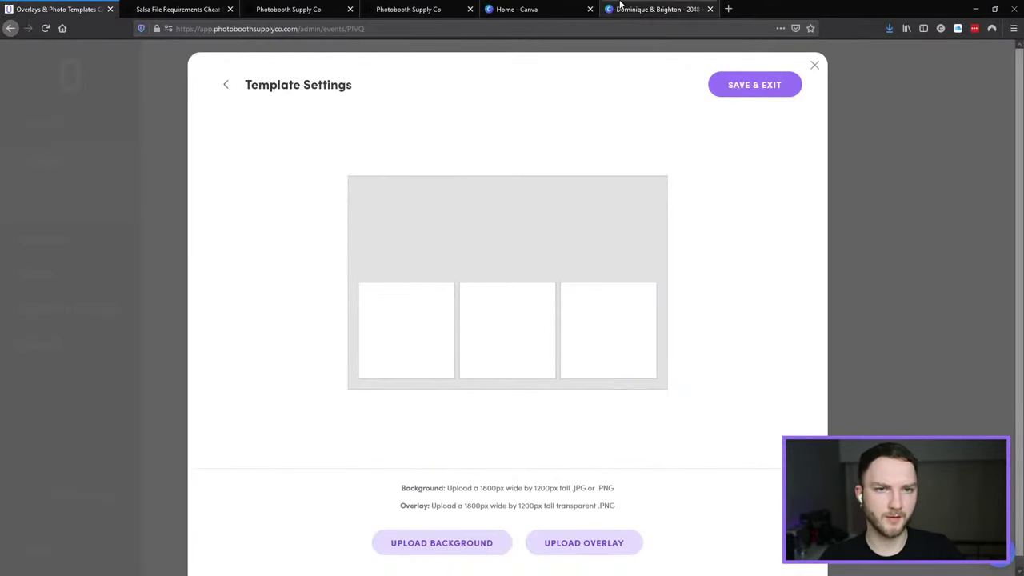
left_click(528, 9)
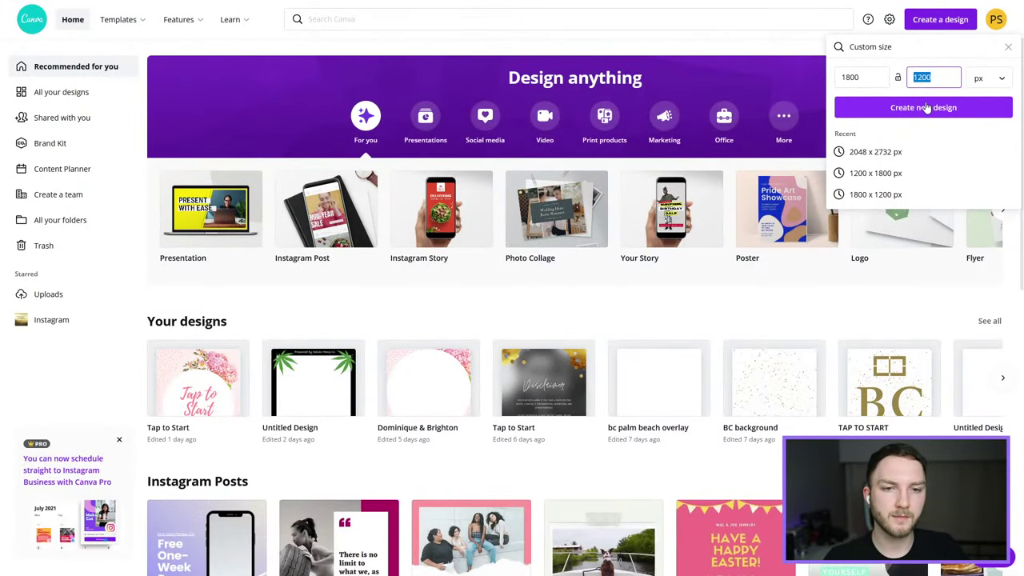
left_click(924, 110)
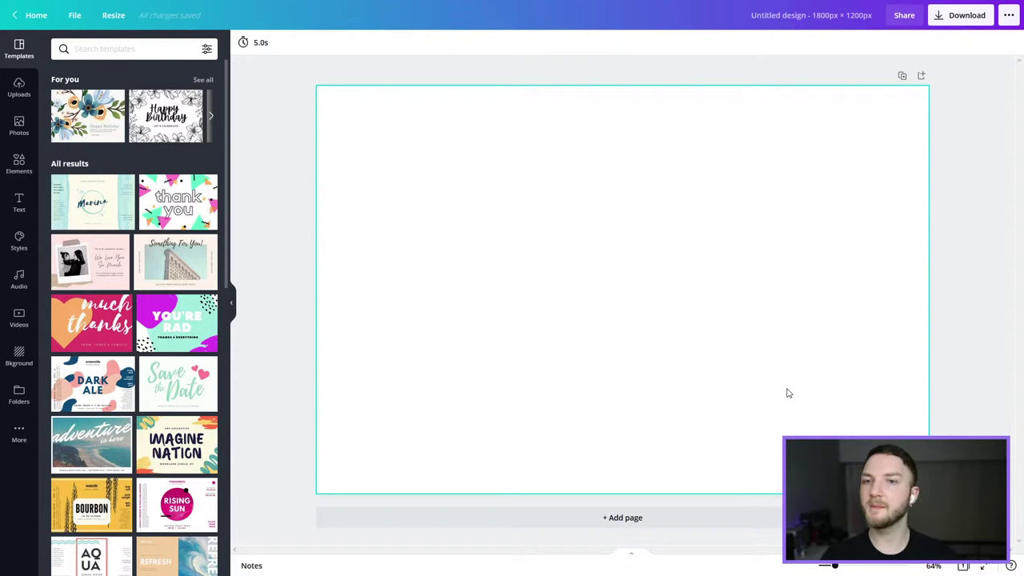
Switch to the finished floral overlay design, dismiss its download confirmation, and select and copy all of its elements.
key("F11")
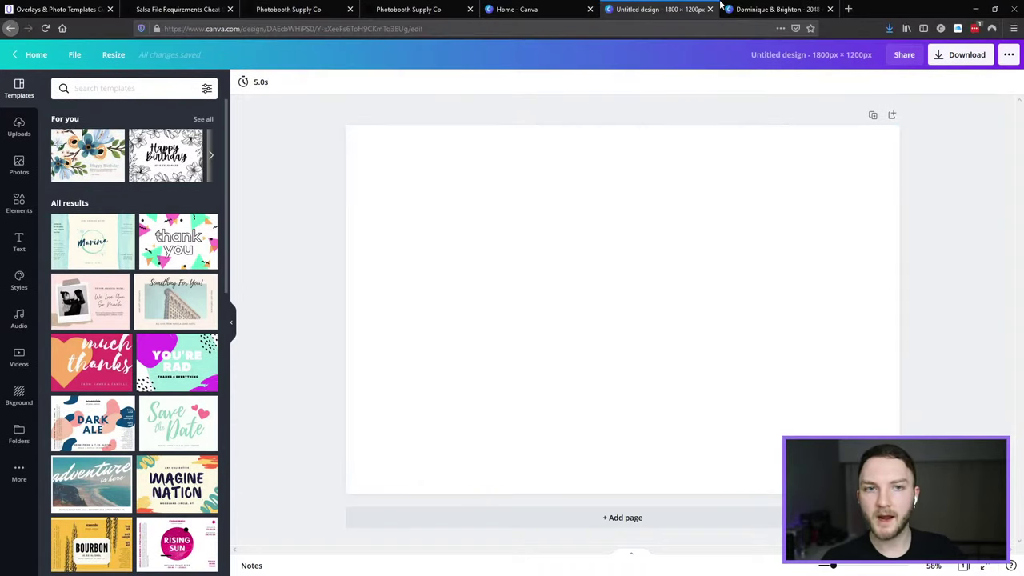
left_click(775, 8)
key("F11")
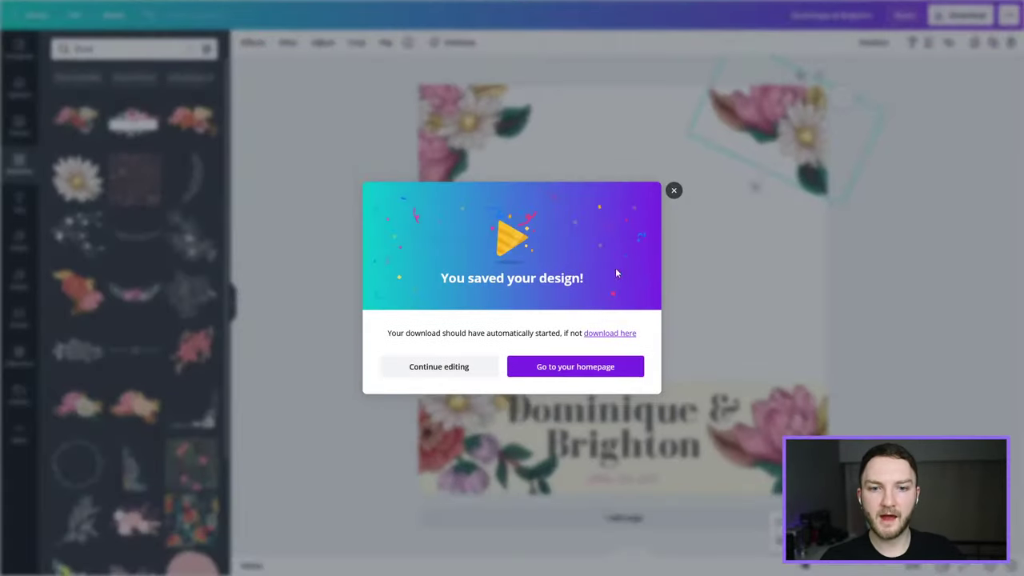
left_click(672, 190)
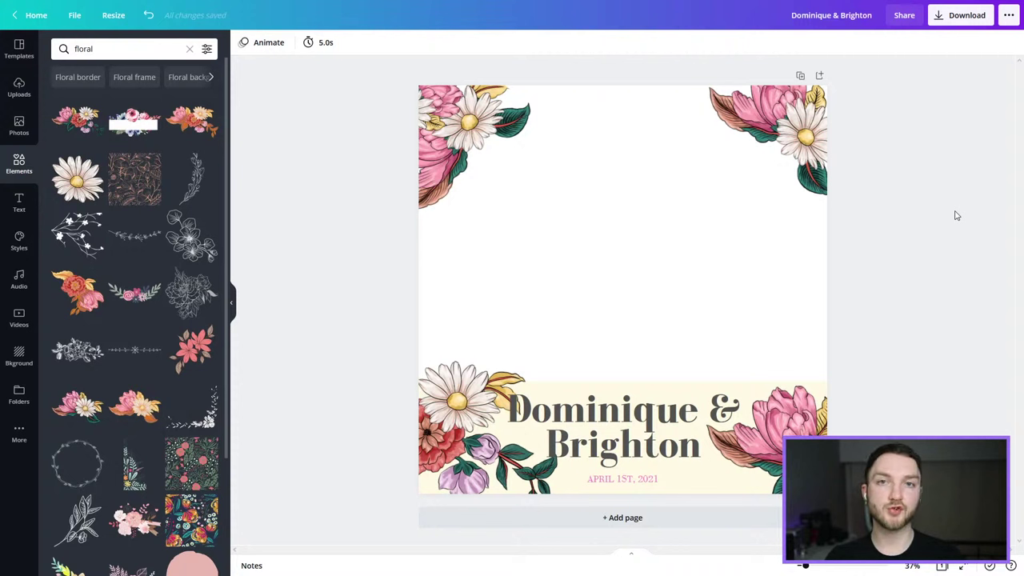
key("ctrl+a")
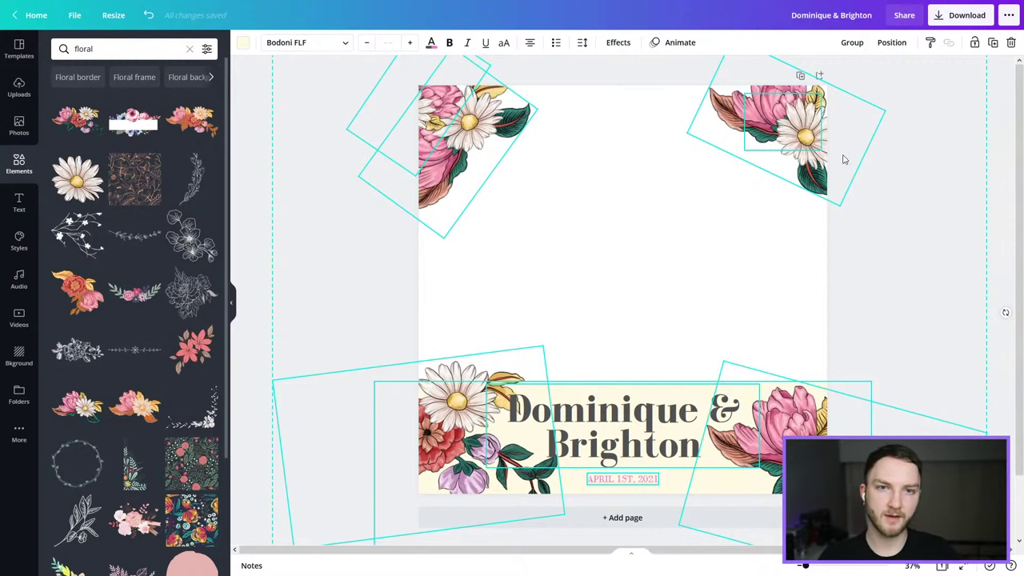
key("F11")
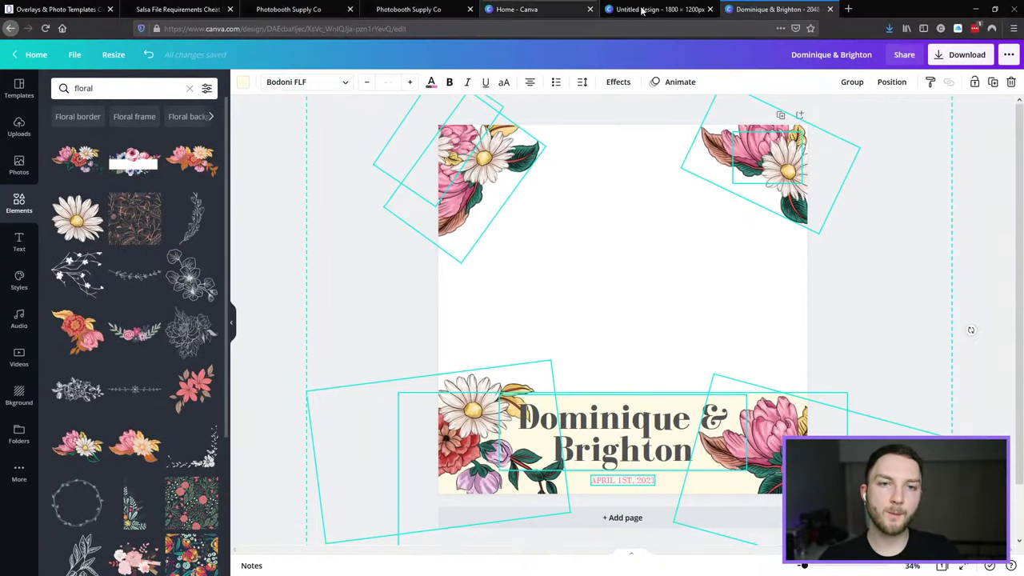
Paste the copied floral, text and rectangle elements into the blank 1800 × 1200 px design and deselect them.
left_click(670, 8)
key("F11")
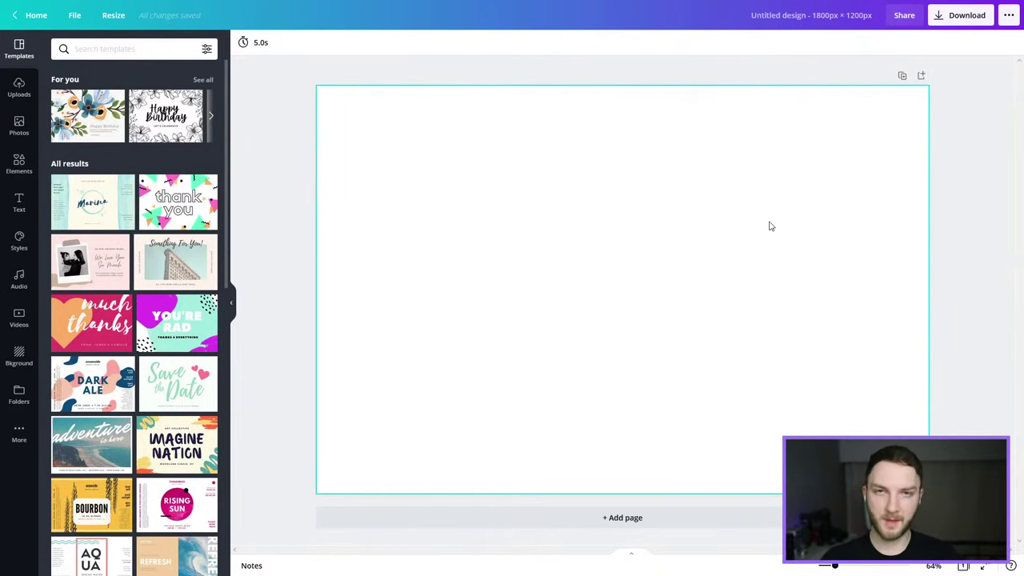
key("ctrl+v")
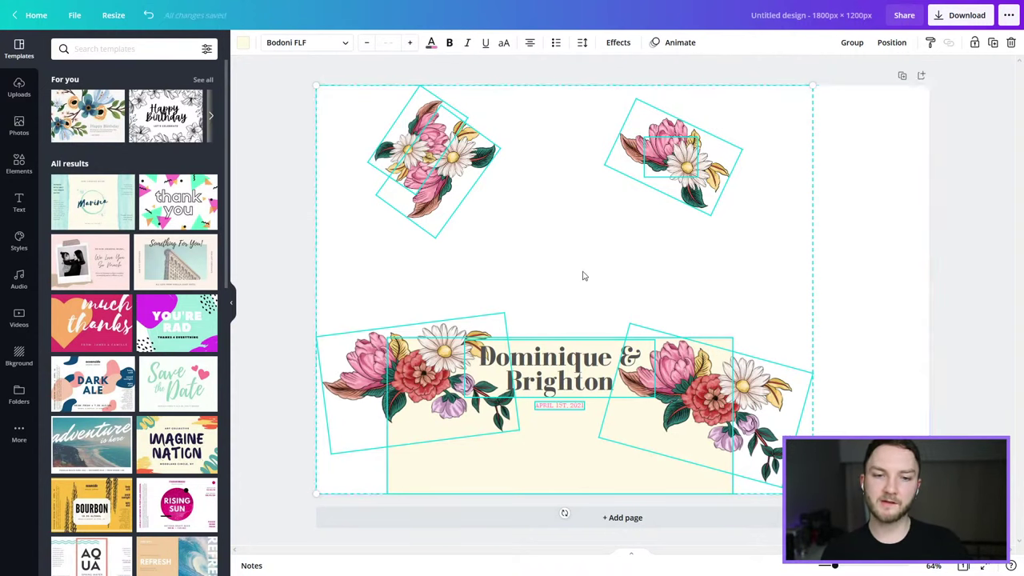
left_click(757, 299)
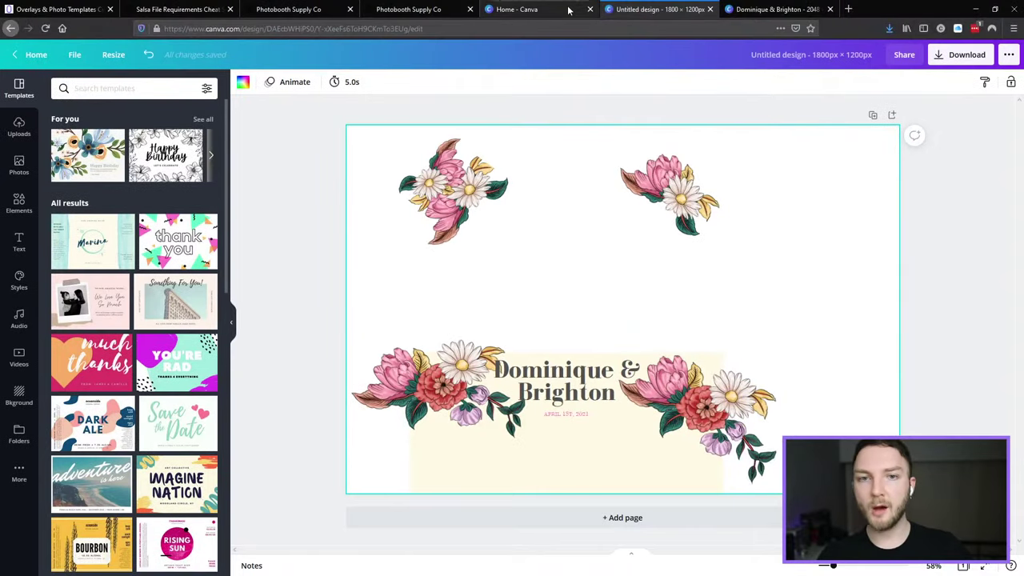
Check the three-photo layout in the Salsa template settings, return to Canva, and stretch the cream rectangle over the entire 1800 × 1200 px page.
left_click(88, 10)
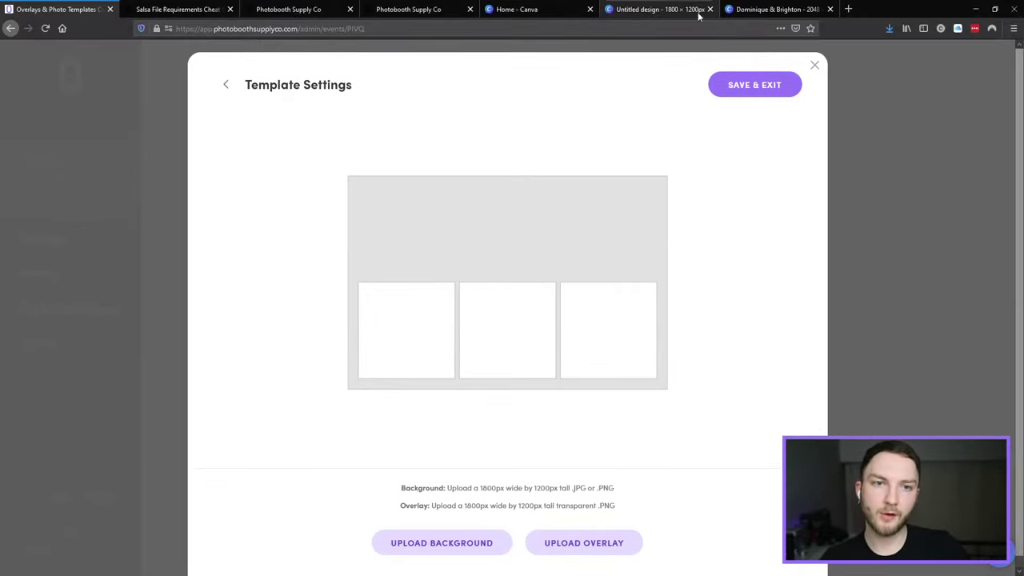
left_click(660, 8)
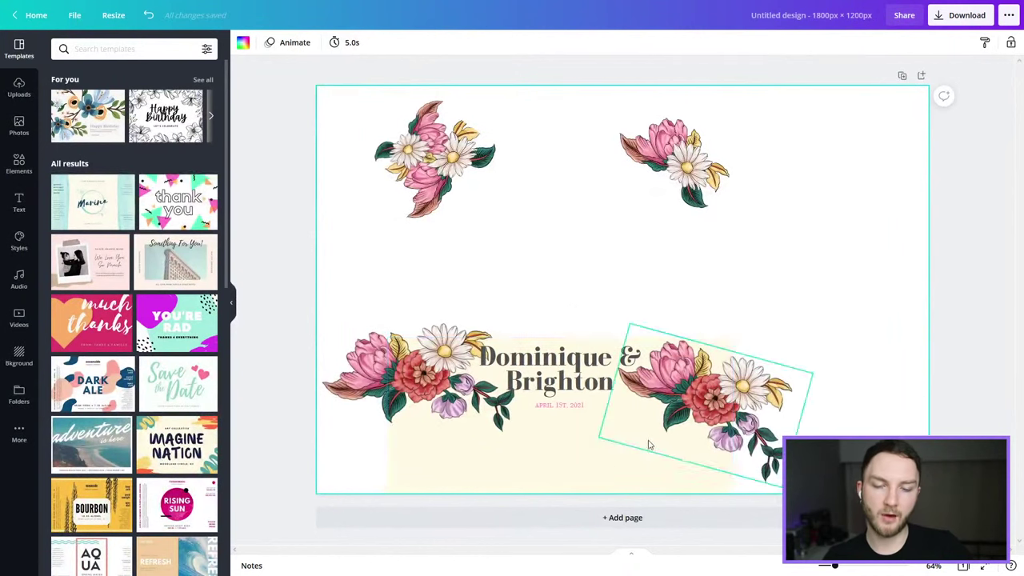
left_click_drag(605, 454, 507, 194)
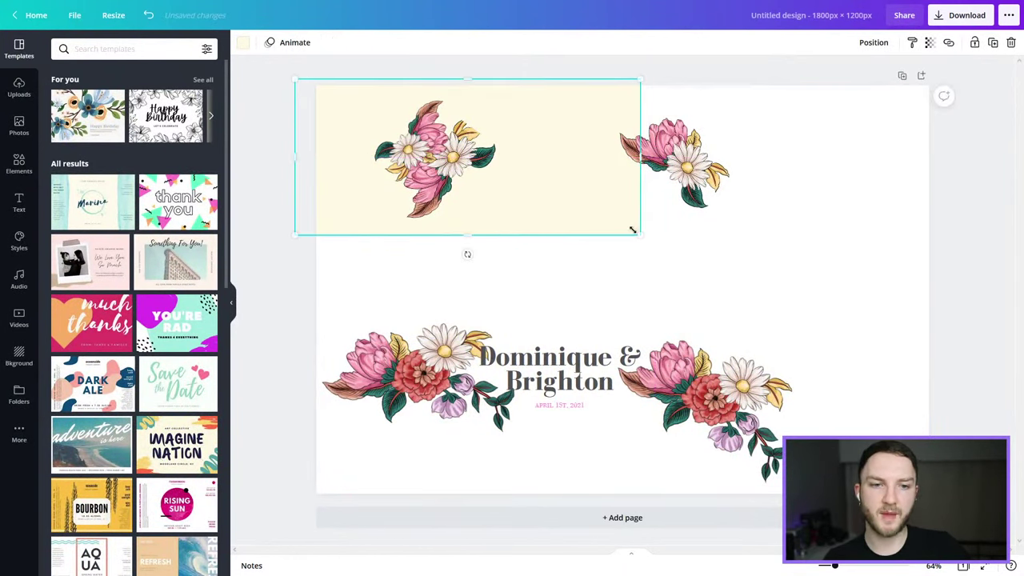
left_click_drag(648, 249, 929, 369)
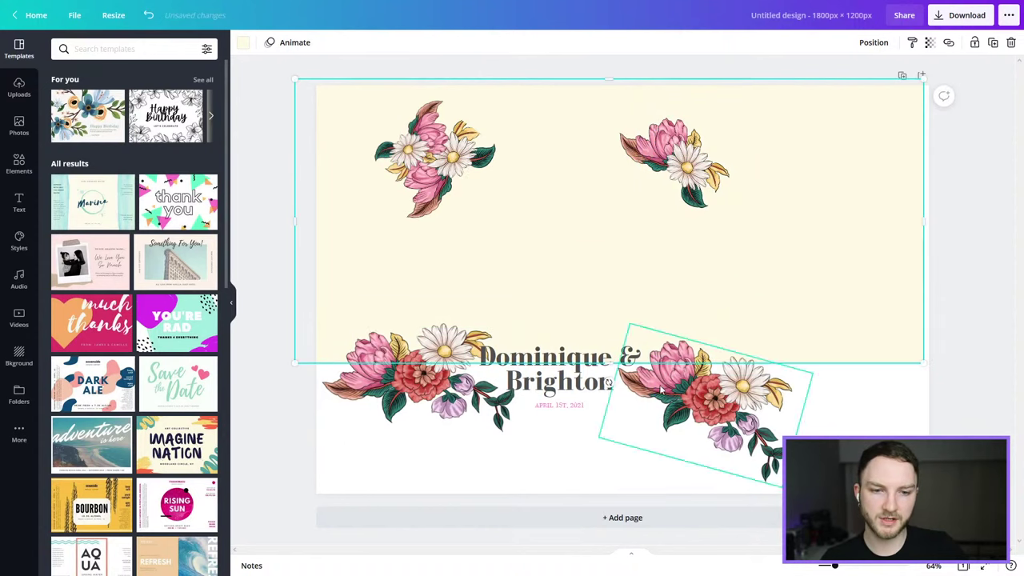
left_click_drag(612, 364, 609, 515)
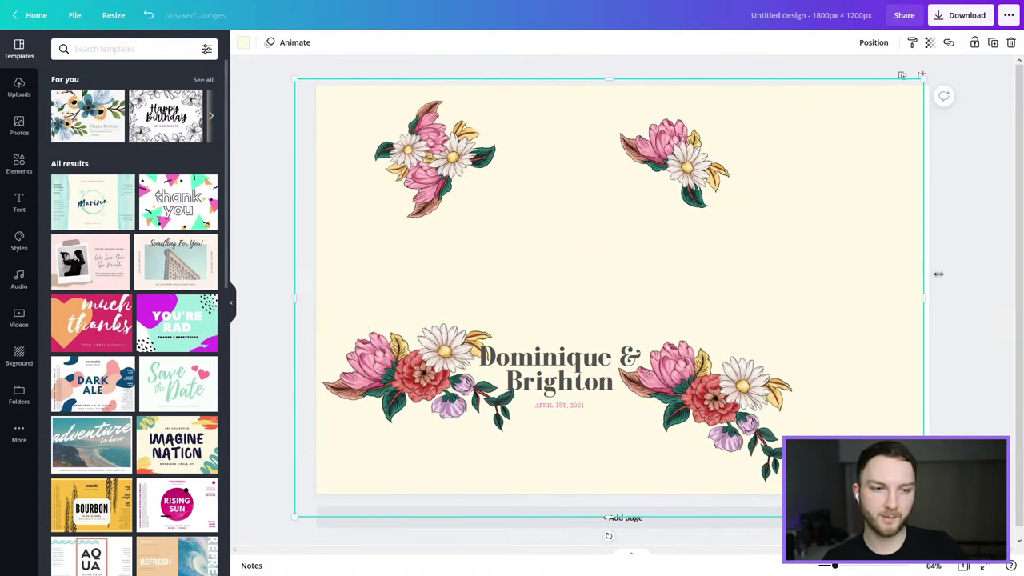
left_click_drag(923, 307, 967, 303)
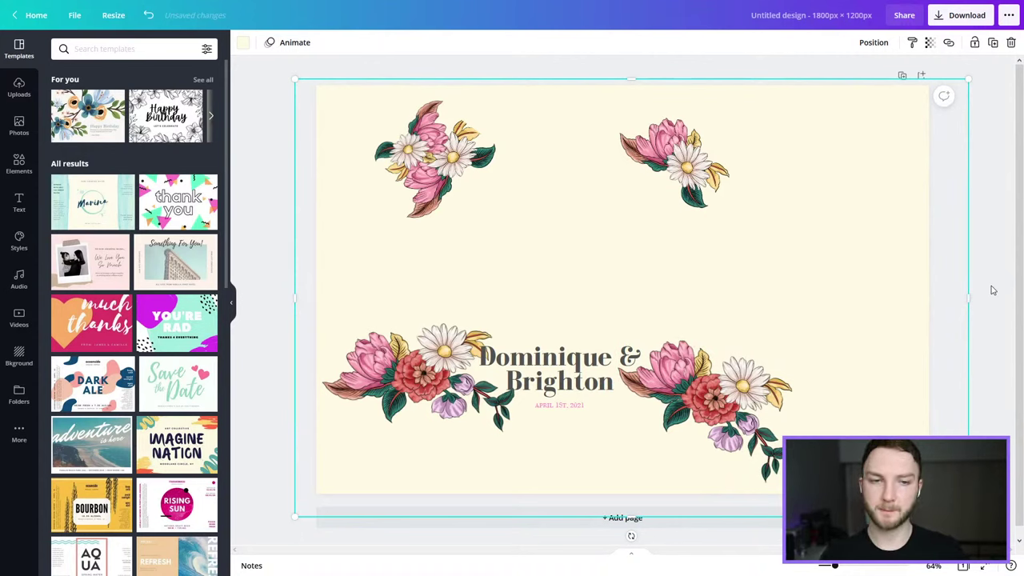
left_click(992, 211)
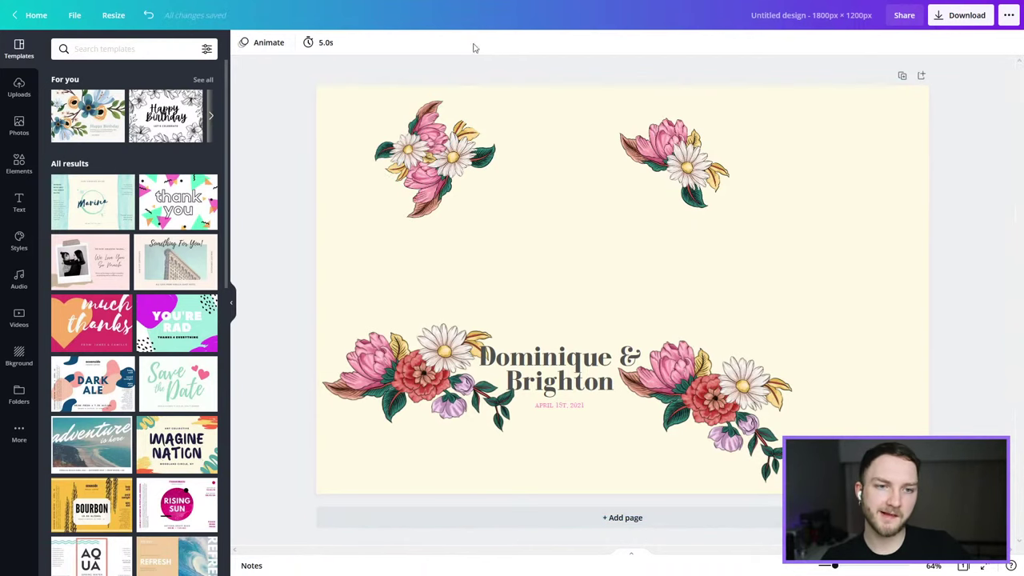
Move the couple's names heading to the upper center and enlarge it, and place the date text beneath it at font size 27.7.
left_click_drag(577, 368, 636, 147)
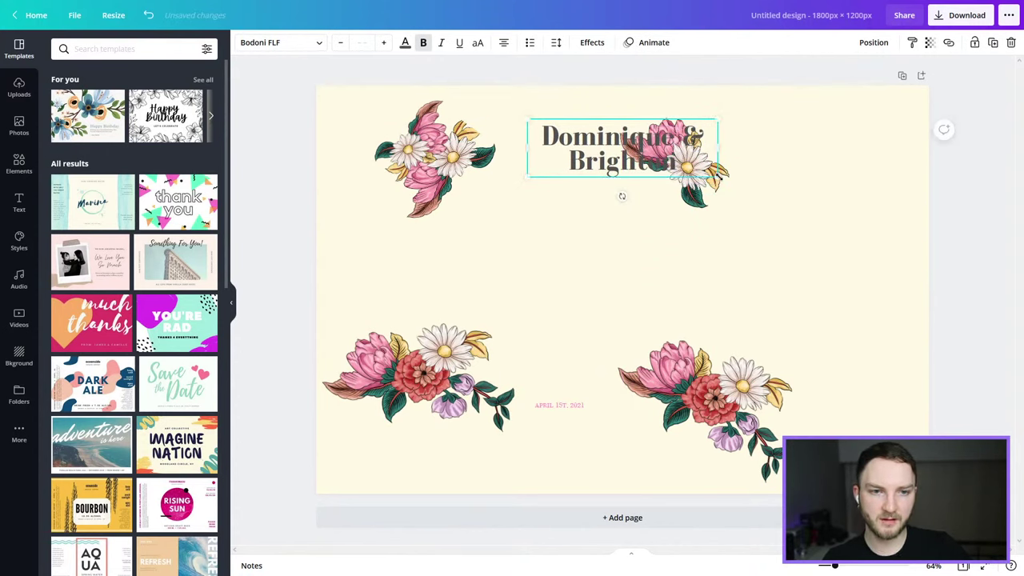
left_click_drag(717, 176, 854, 218)
left_click_drag(761, 166, 681, 147)
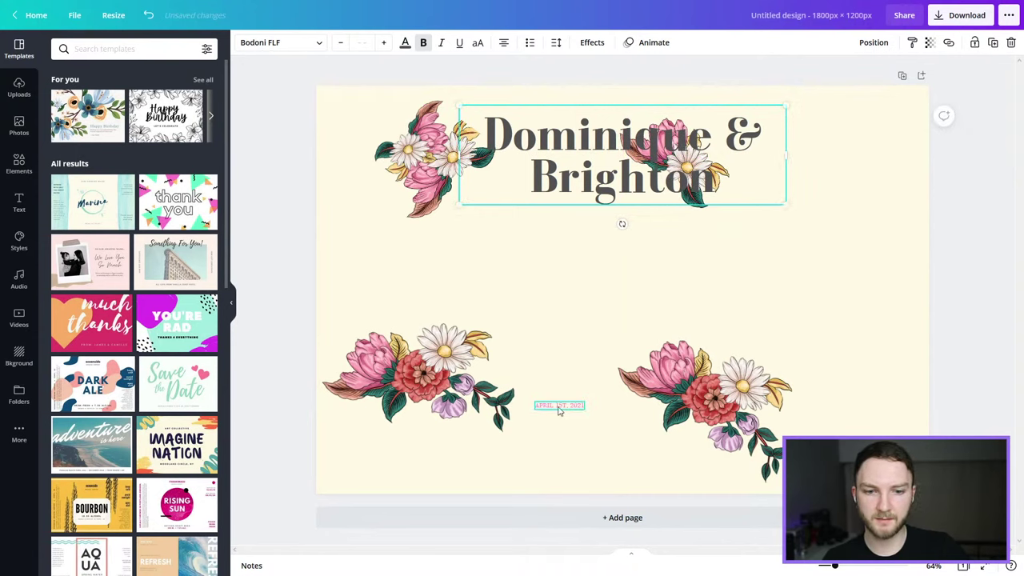
left_click_drag(559, 409, 634, 216)
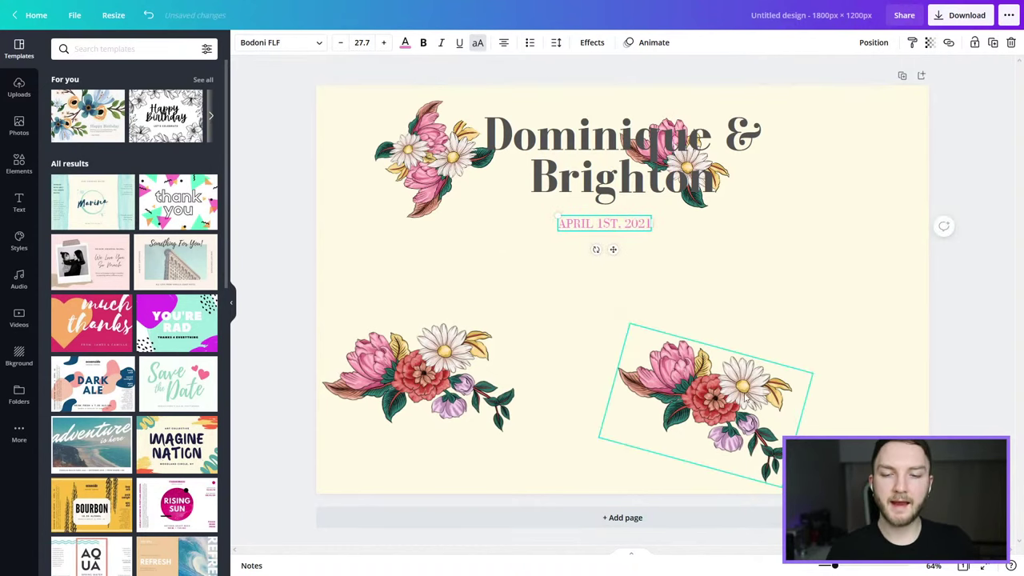
Shift the lower-right bouquet upward, and enlarge the flower behind the heading and place it in the page's upper-right corner.
left_click_drag(722, 392, 755, 346)
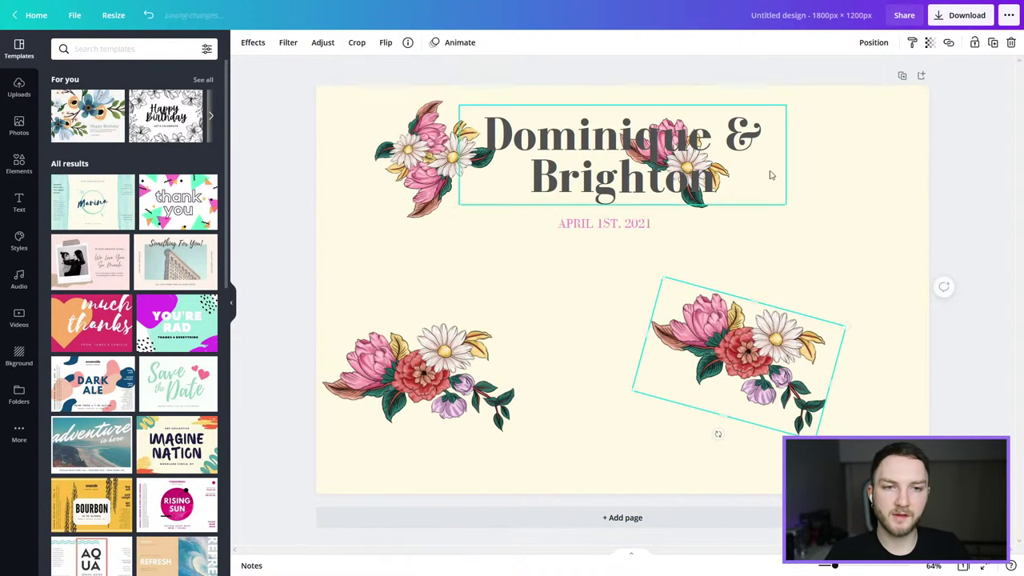
left_click_drag(701, 202, 940, 296)
left_click_drag(820, 265, 814, 218)
left_click_drag(875, 138, 865, 143)
Select both overlapping flowers in the page's upper-left area, enlarge them together and position them against the left edge.
left_click(403, 152)
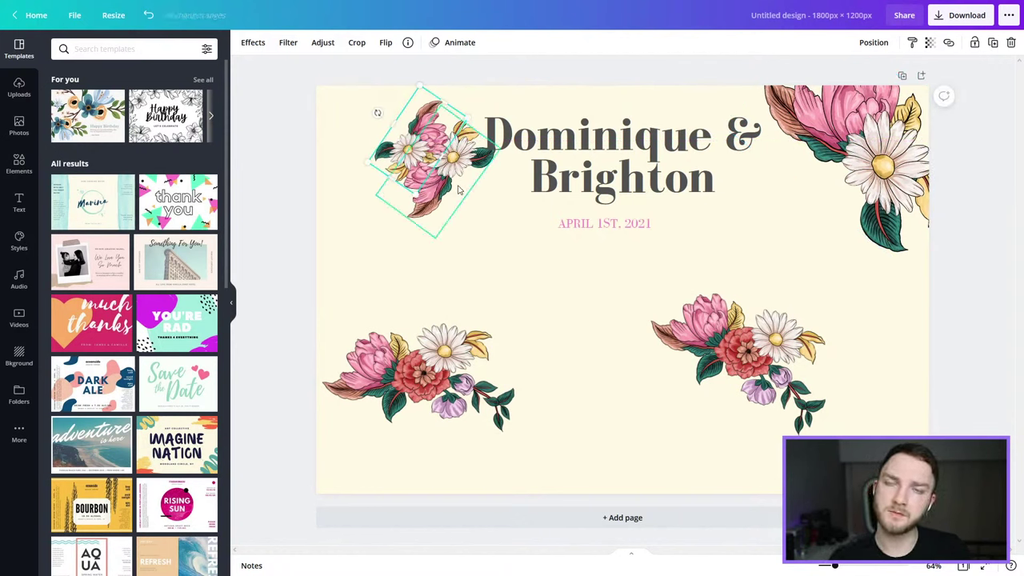
left_click(458, 190, "shift")
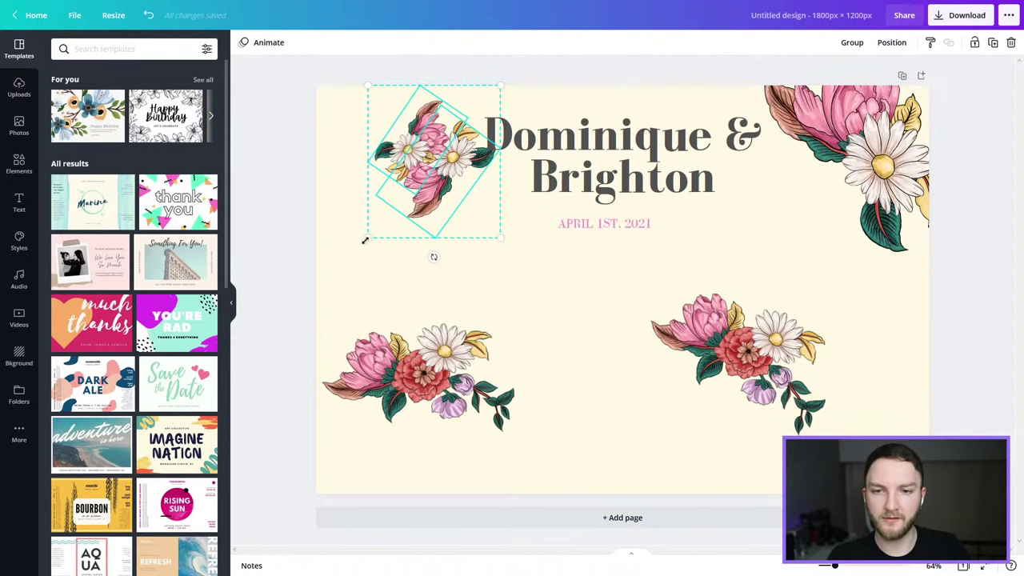
left_click_drag(362, 238, 233, 328)
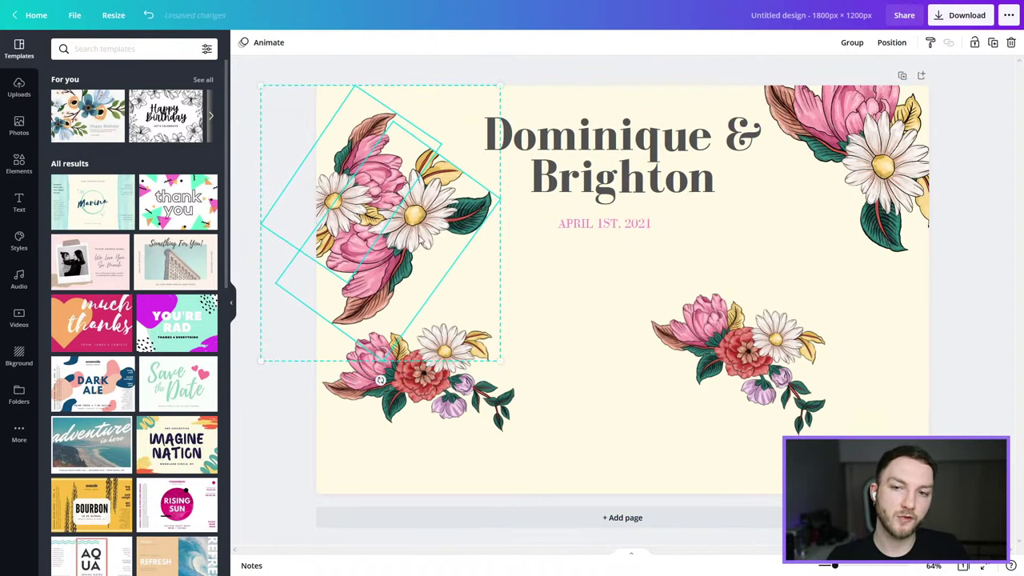
left_click_drag(403, 240, 388, 192)
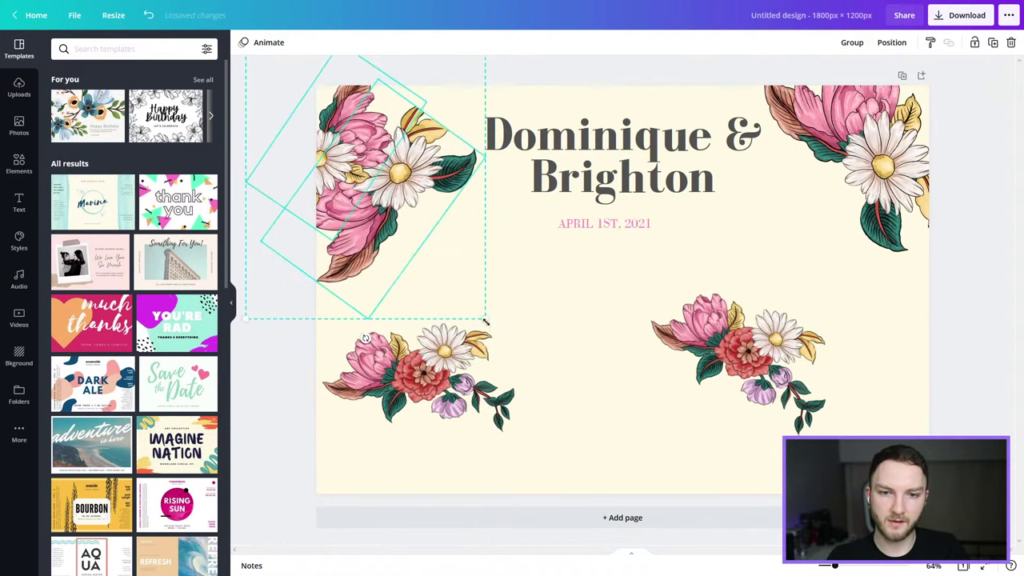
left_click_drag(387, 239, 406, 266)
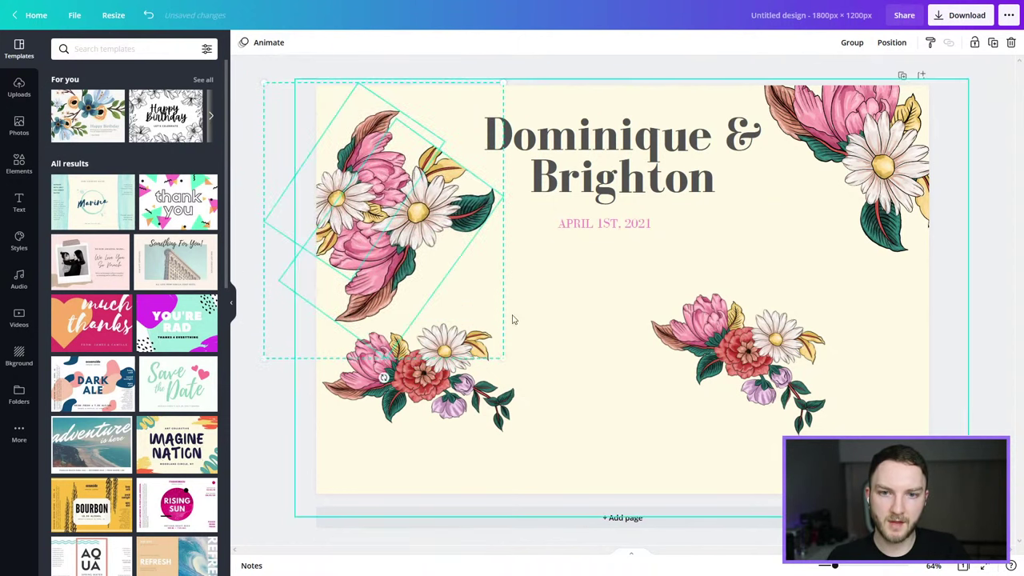
Rotate the two upper-left flowers together by about 10°, enlarge them slightly and shift them up into the corner.
left_click_drag(384, 376, 370, 377)
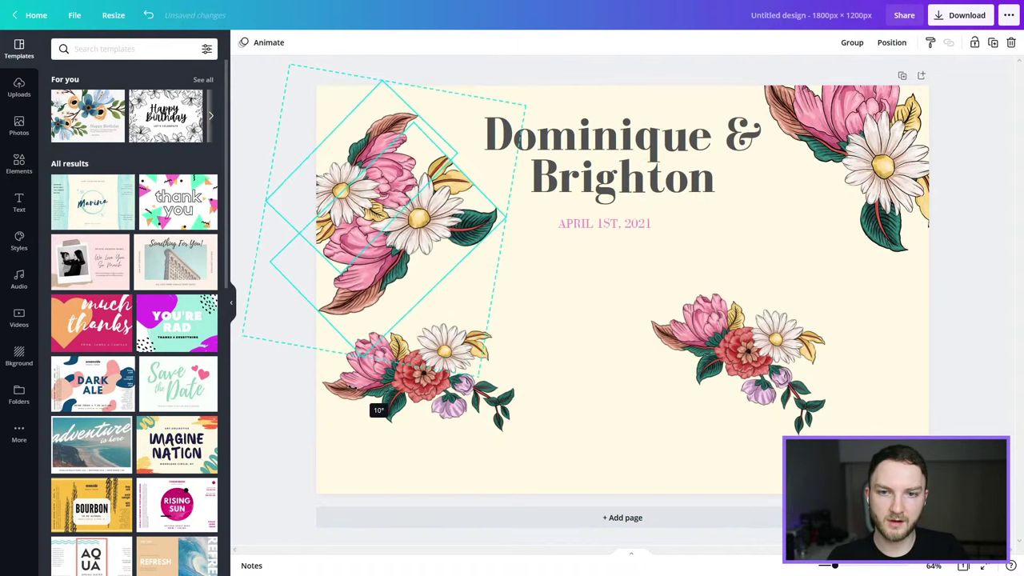
right_click(354, 378)
left_click_drag(528, 105, 585, 84)
mouse_move(411, 143)
left_mouse_down()
mouse_move(416, 163)
mouse_move(409, 156)
mouse_move(427, 142)
left_mouse_up()
Rotate one of the upper-left flowers separately and reposition it along the top edge to fill the corner, leaving it deselected.
left_click(424, 137)
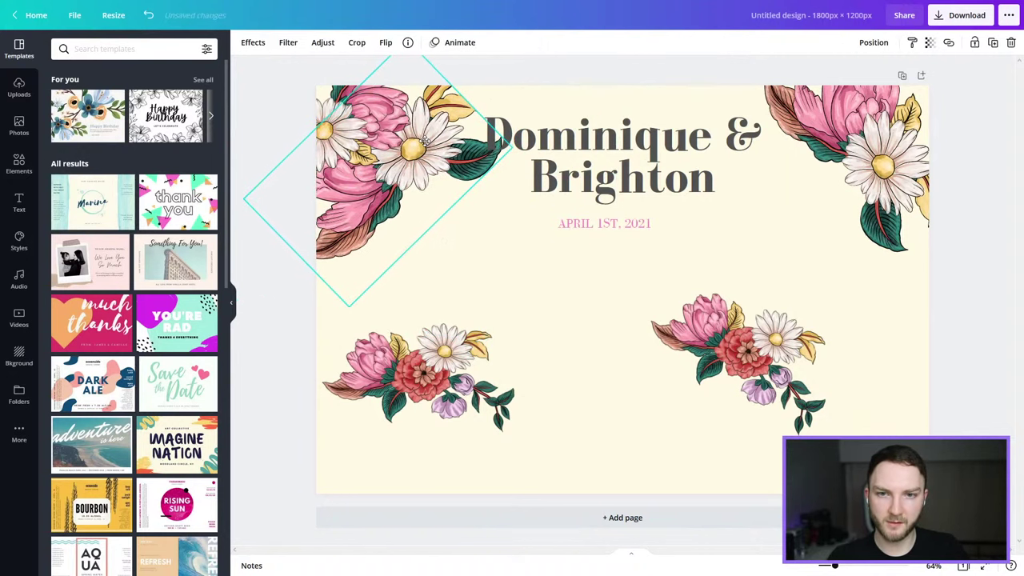
left_click_drag(445, 240, 443, 258)
left_click_drag(432, 208, 410, 77)
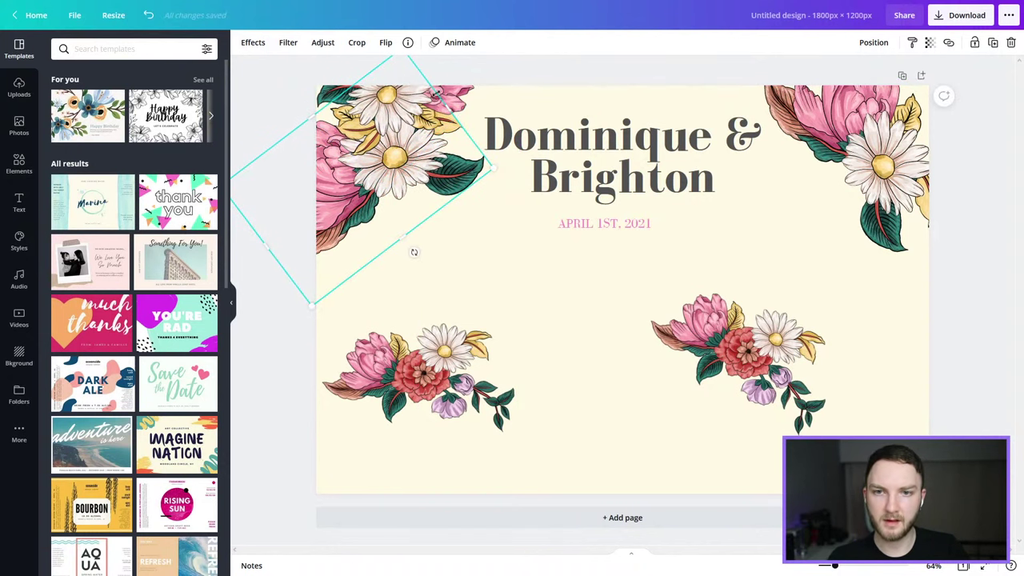
left_click(548, 115)
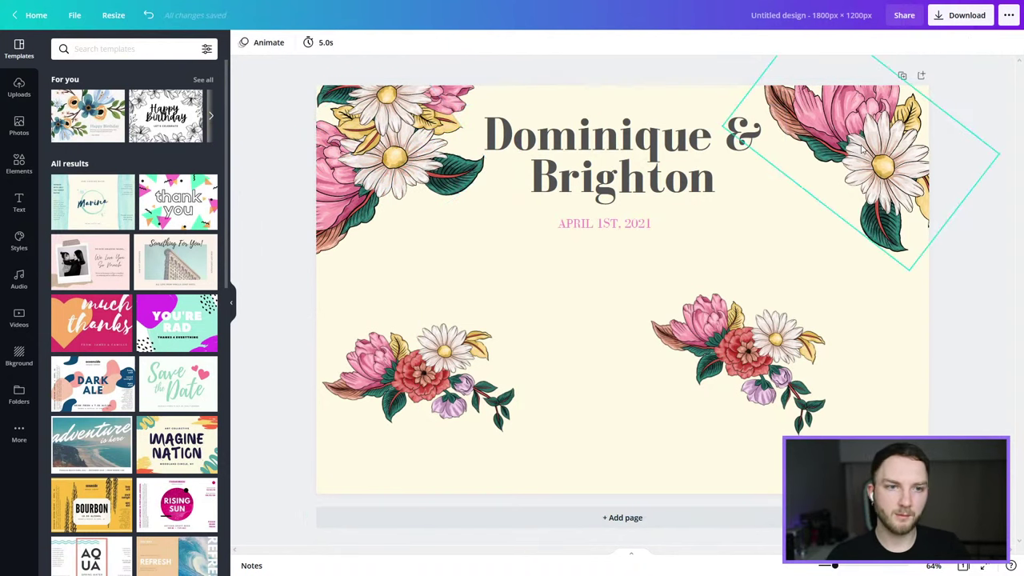
Enlarge and rotate the lower-right bouquet, and tuck it partly off the page in the lower-right corner.
left_click_drag(735, 354, 810, 373)
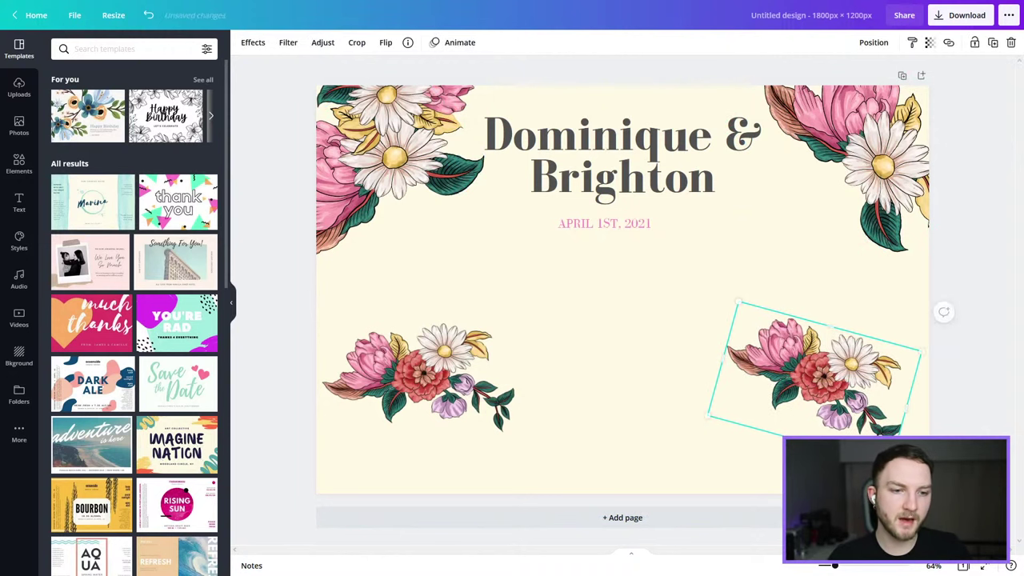
left_click_drag(737, 303, 701, 261)
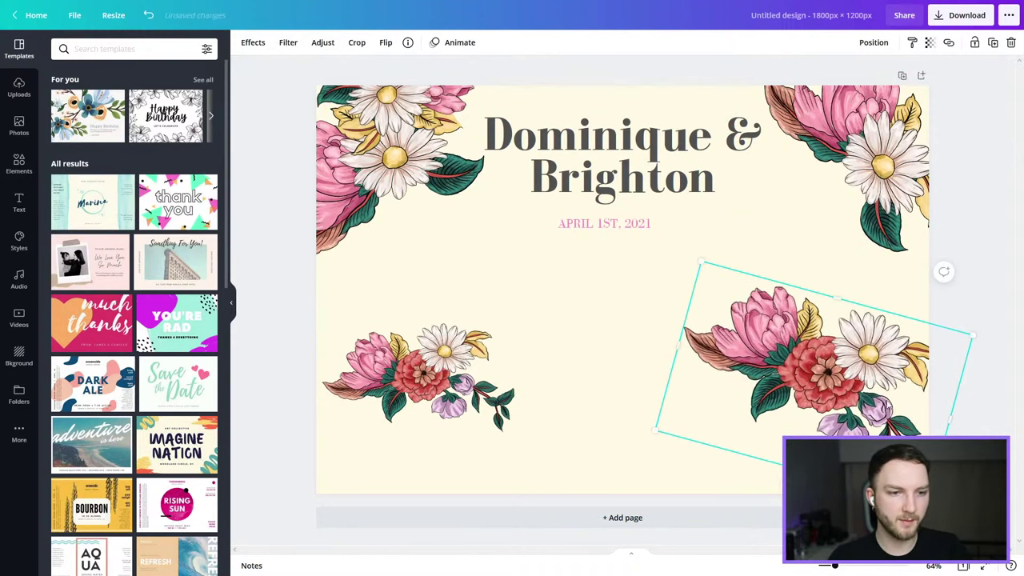
left_click_drag(944, 271, 944, 240)
left_click_drag(818, 361, 878, 451)
Enlarge the lower-left bouquet, rotate it so its leaves point upward, and tuck it into the page's lower-left corner.
left_click(400, 376)
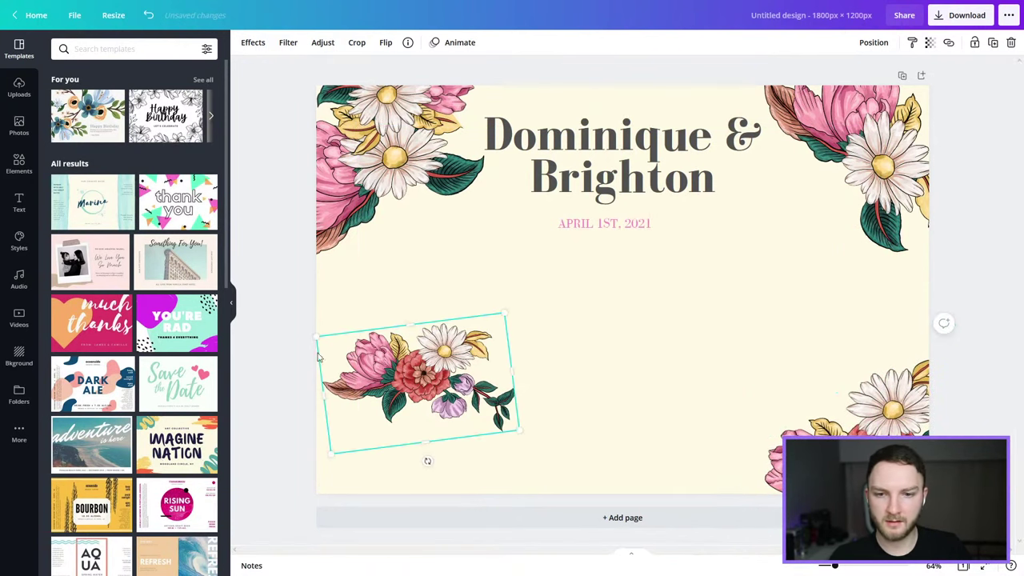
left_click_drag(317, 332, 232, 276)
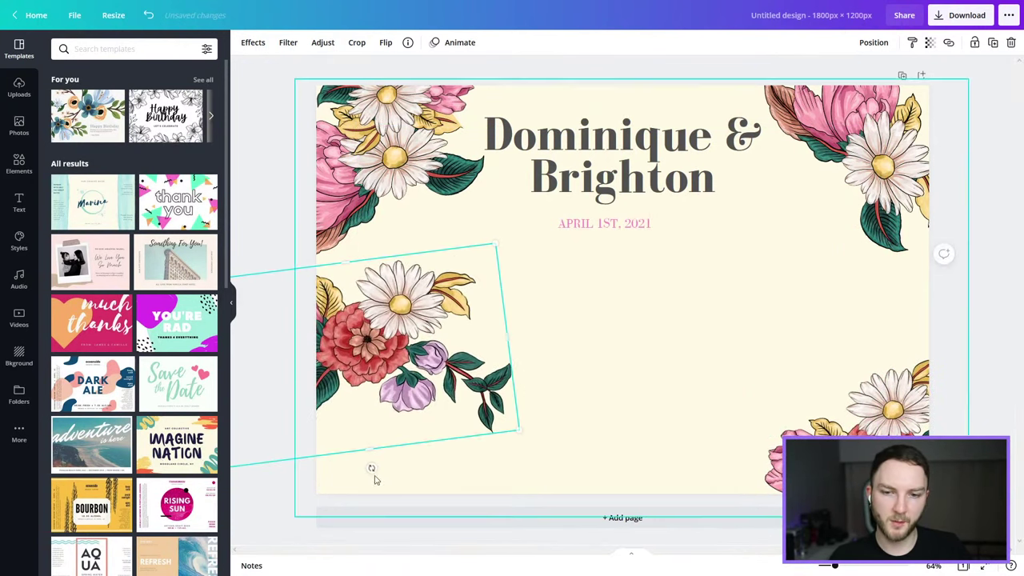
left_click_drag(373, 467, 458, 228)
left_click_drag(362, 384, 387, 487)
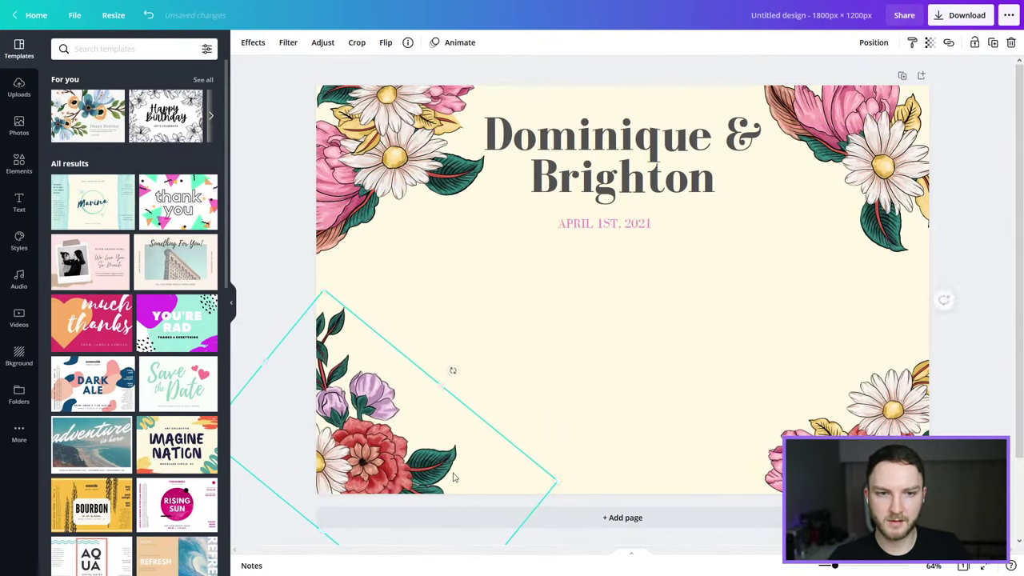
left_click(962, 226)
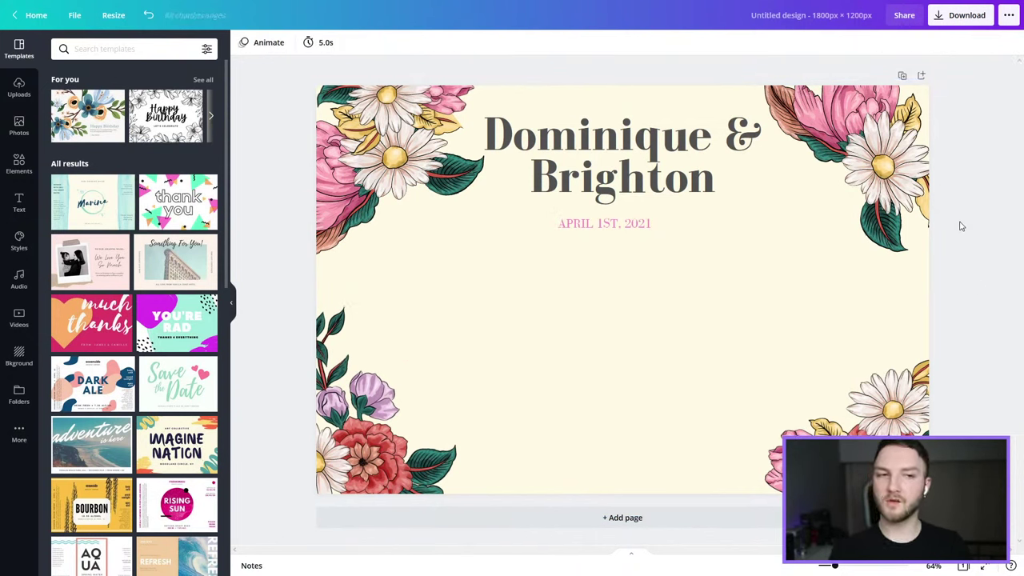
Nudge the lower-right bouquet slightly up and inward from the page's edge, and deselect it.
left_click_drag(890, 433, 885, 421)
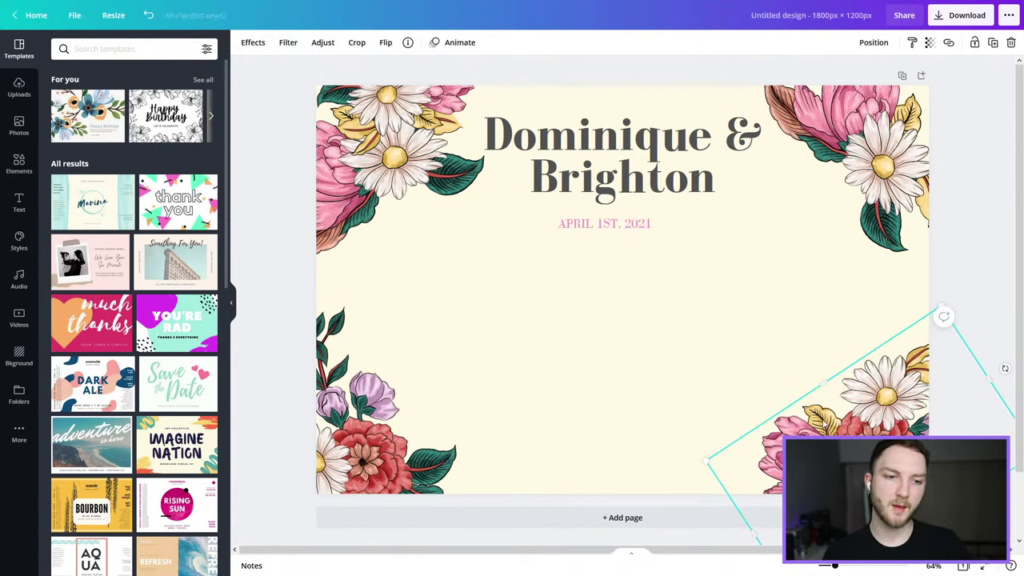
left_click_drag(707, 460, 697, 461)
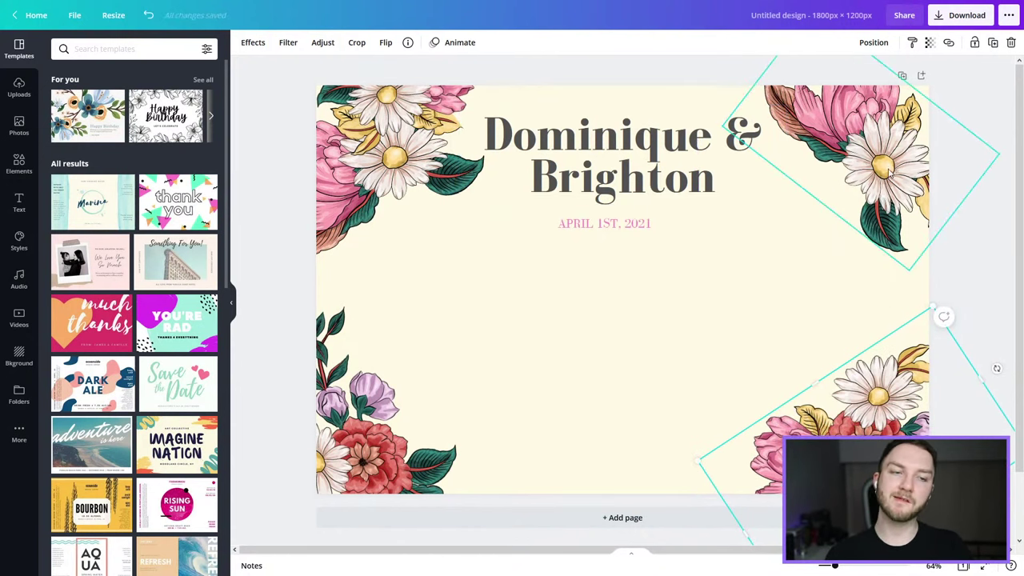
left_click(953, 105)
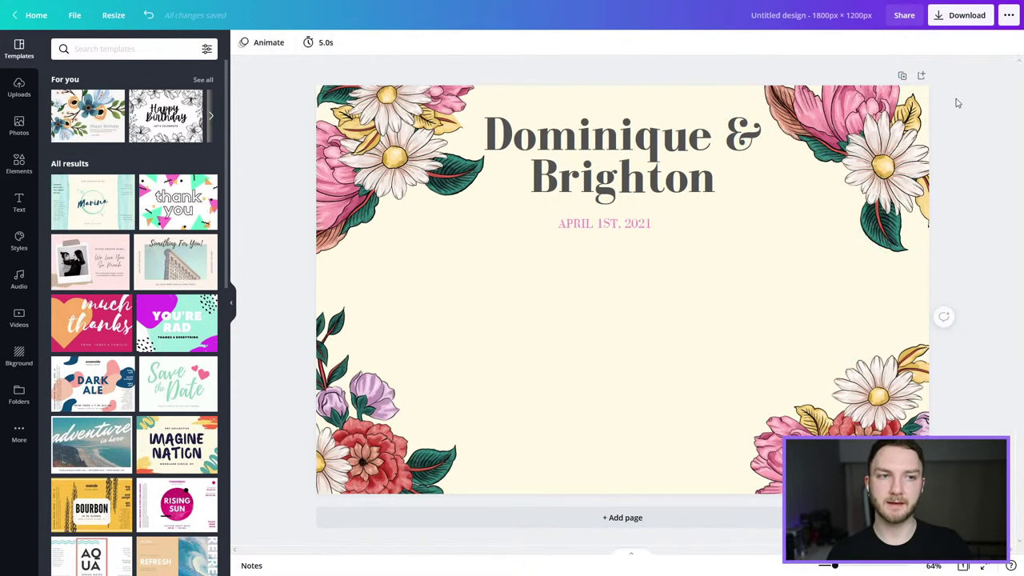
Download the finished background as a PNG at 1800 × 1200 px without transparency or compression.
left_click(963, 19)
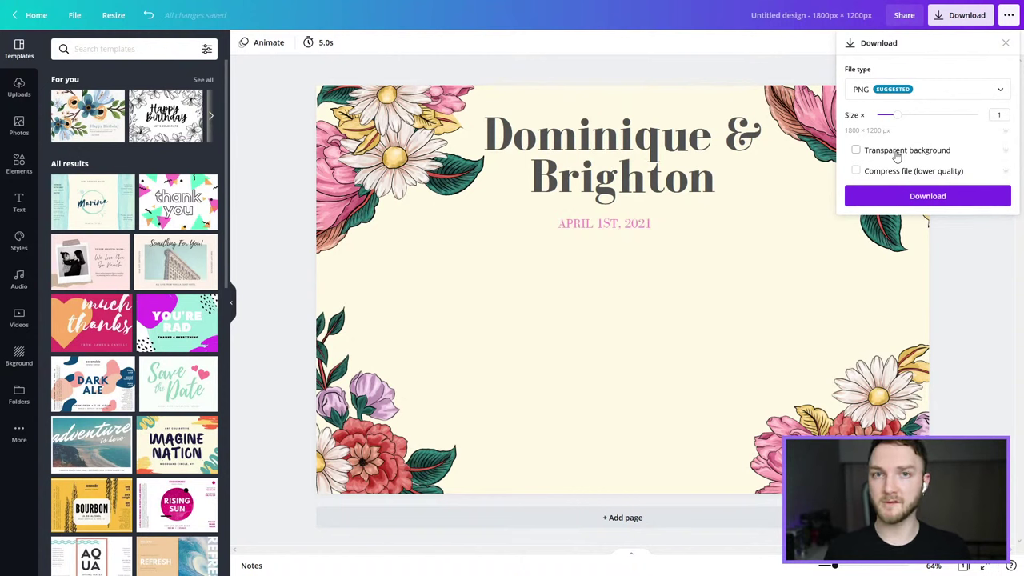
left_click(909, 208)
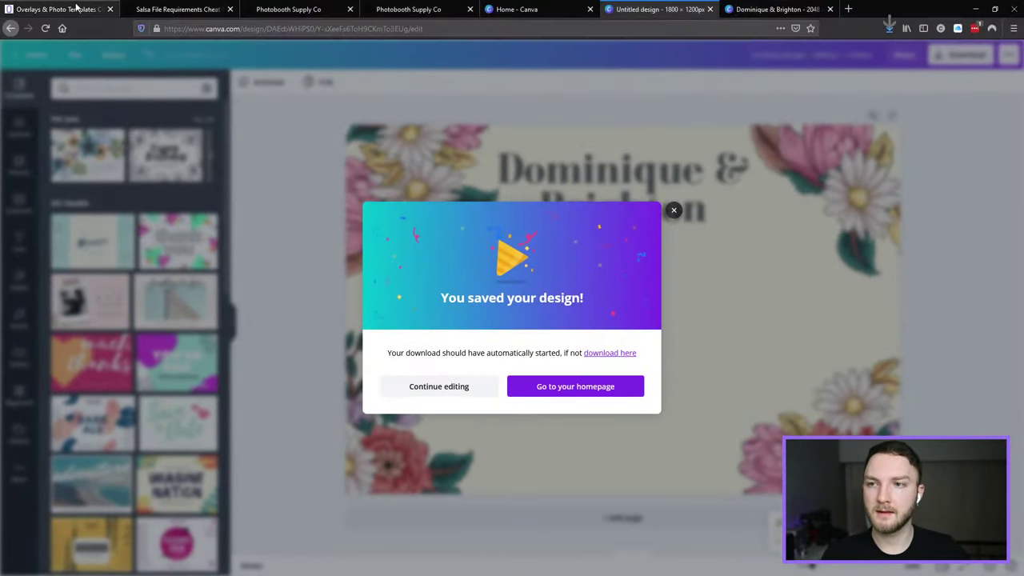
Switch to the Salsa template settings, apply the floral cream image as the template background, and return to the Canva design.
left_click(75, 8)
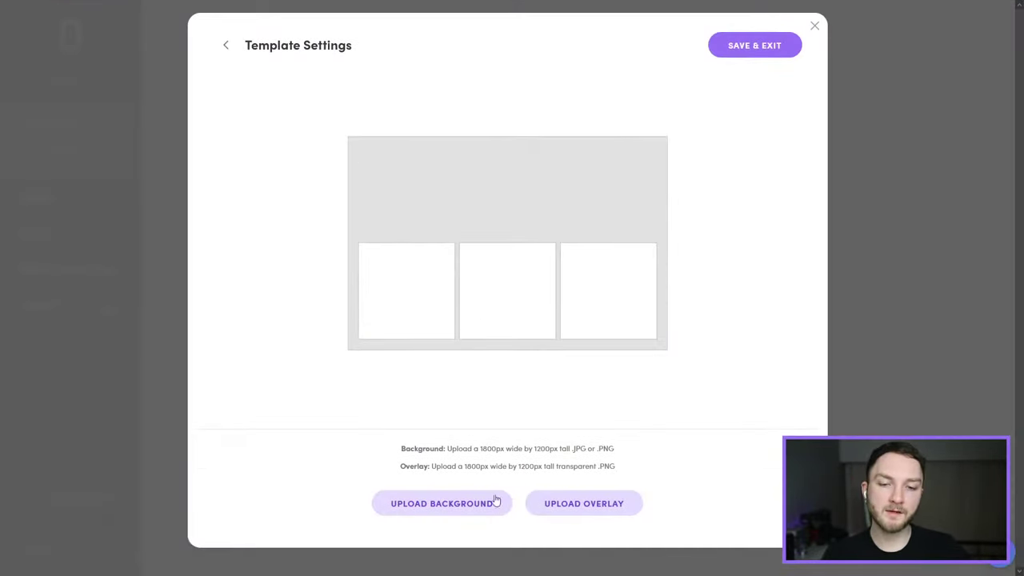
left_click(450, 504)
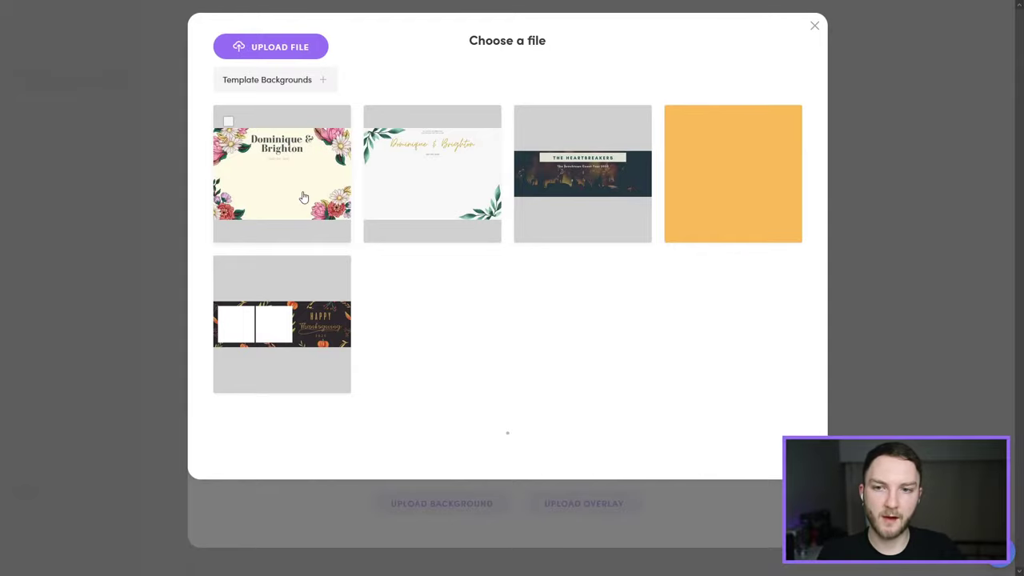
left_click(303, 197)
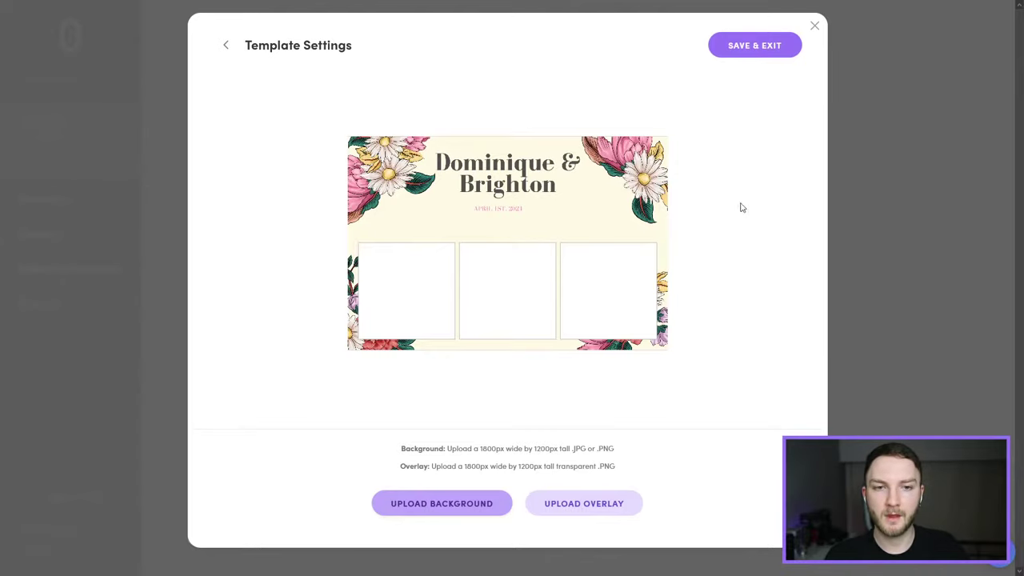
left_click(686, 14)
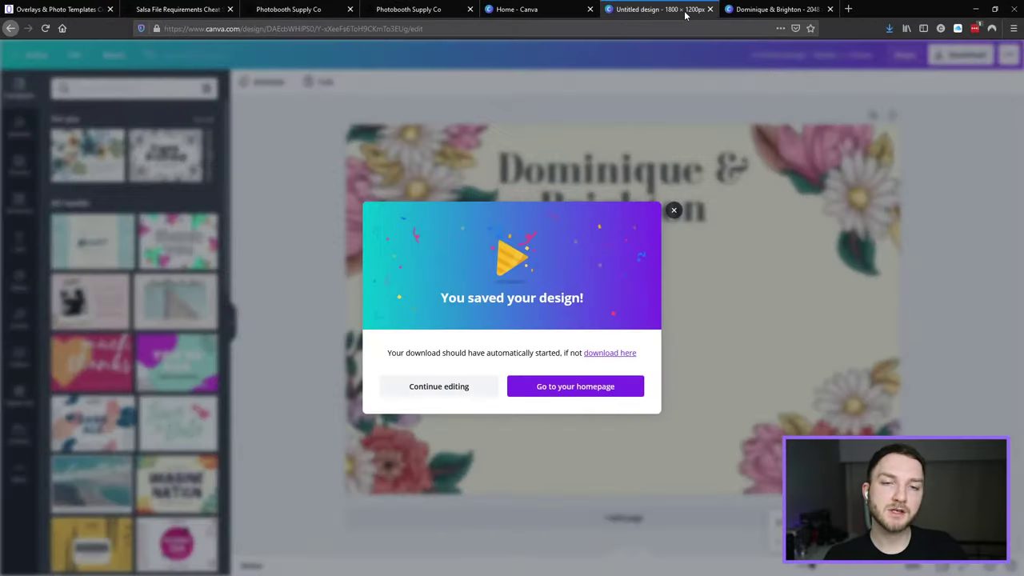
Dismiss the download confirmation and delete the couple's names heading, the date text, and the cream background shape.
left_click(673, 190)
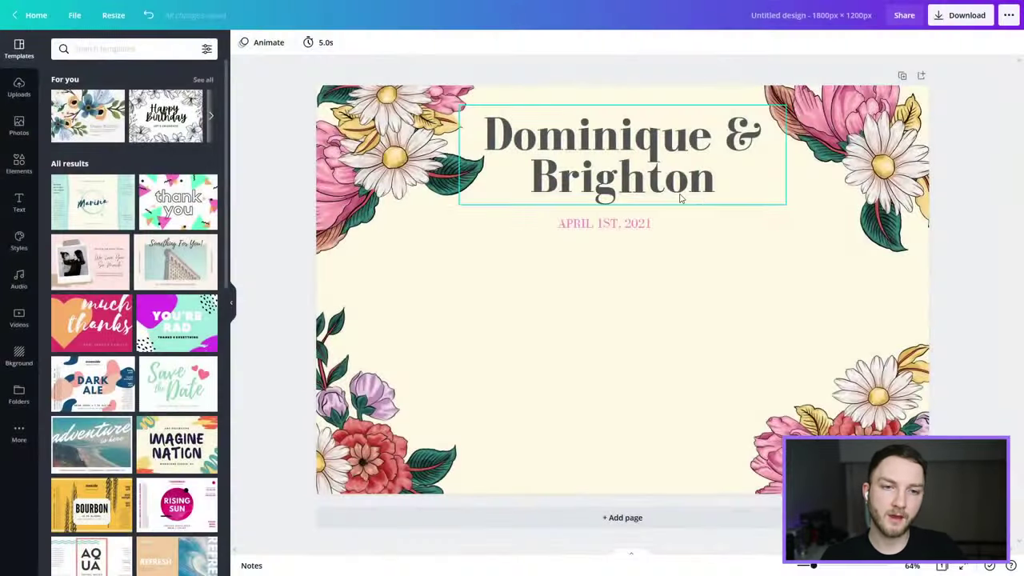
left_click(613, 174)
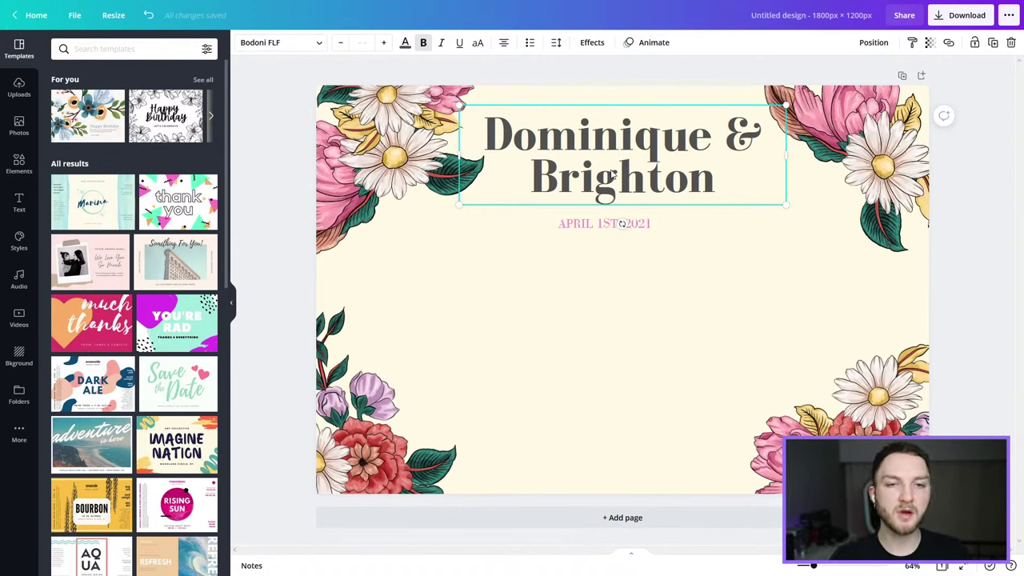
key("Delete")
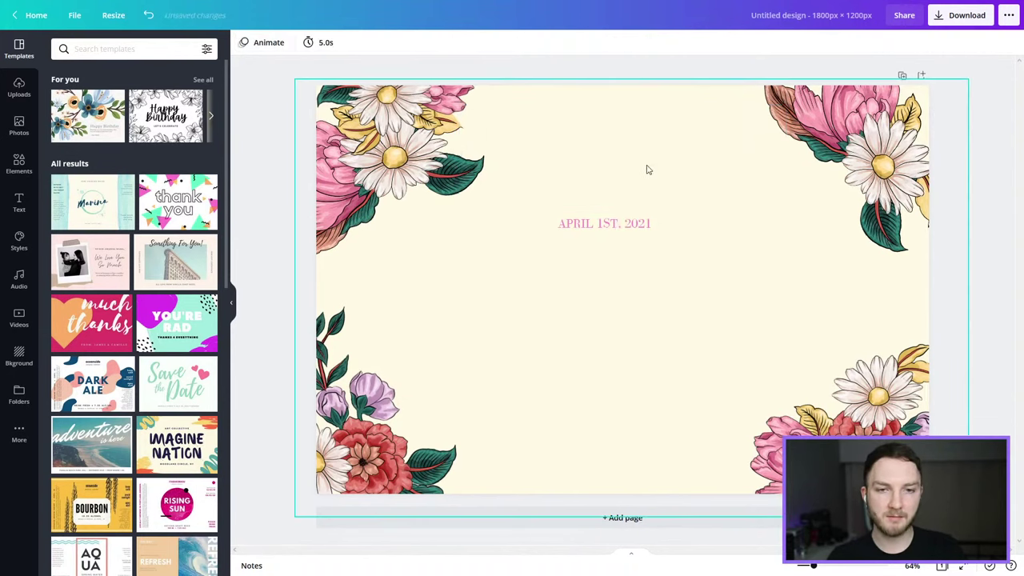
left_click(624, 219)
key("Delete")
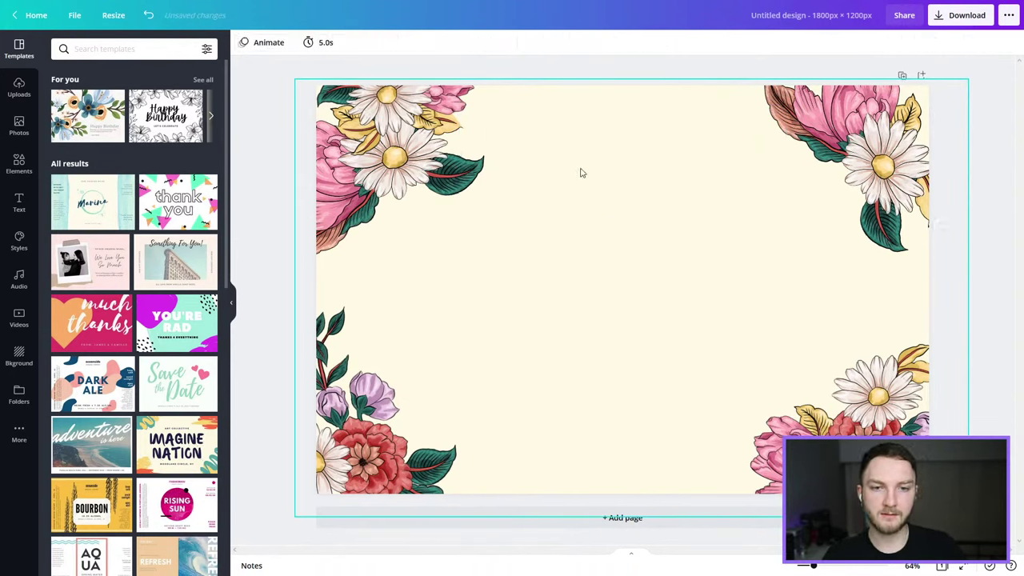
left_click(616, 220)
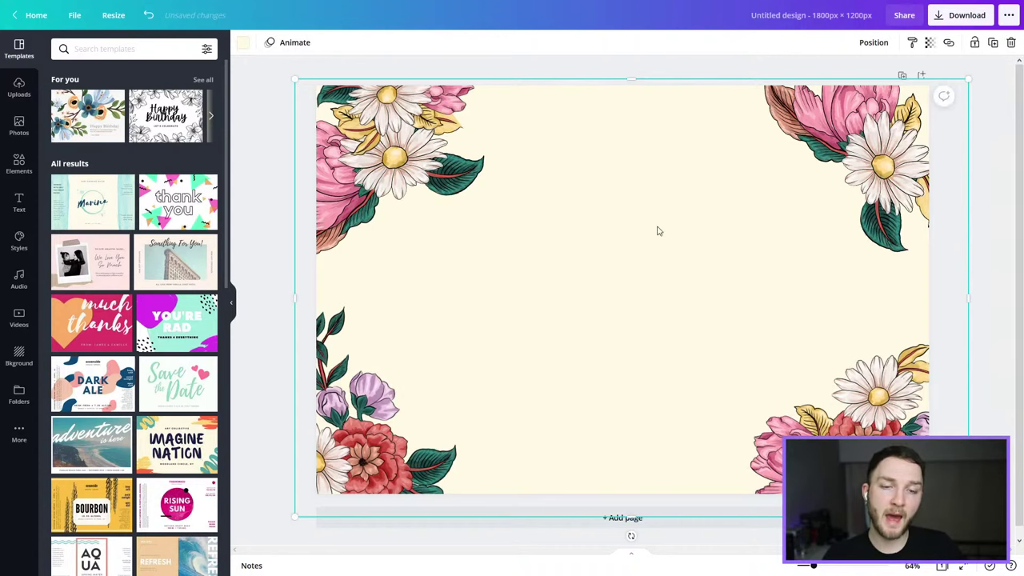
key("Delete")
Delete the bouquets in the page's upper-right and upper-left corners, keeping only the two lower ones.
left_click(888, 158)
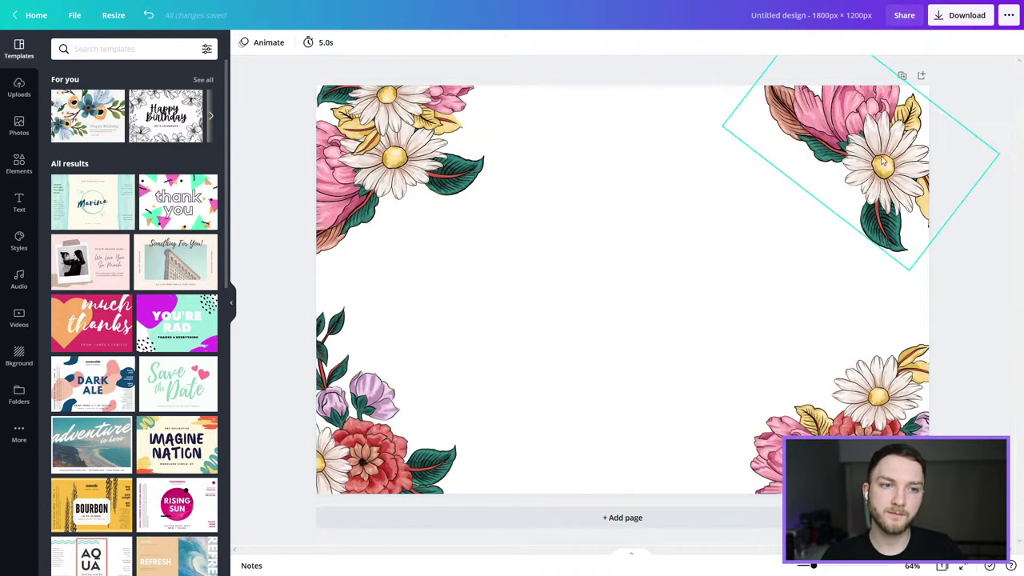
key("Delete")
left_click(372, 148)
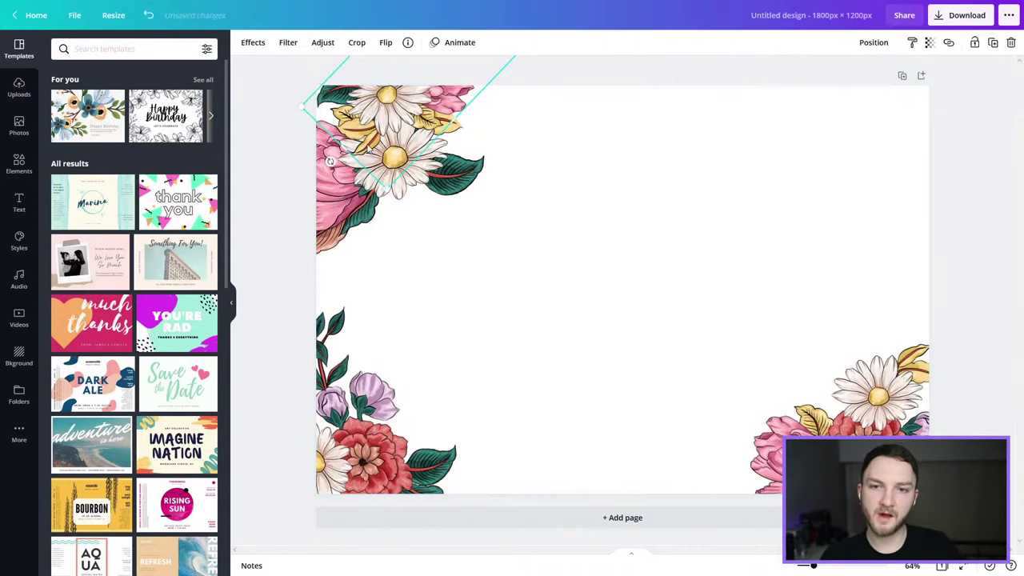
key("Delete")
left_click(369, 148)
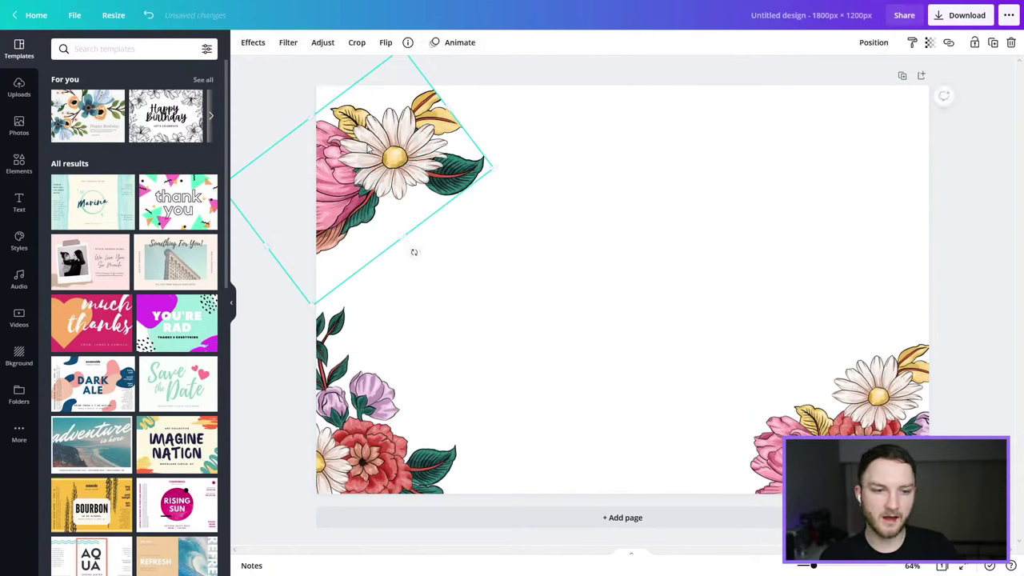
key("Delete")
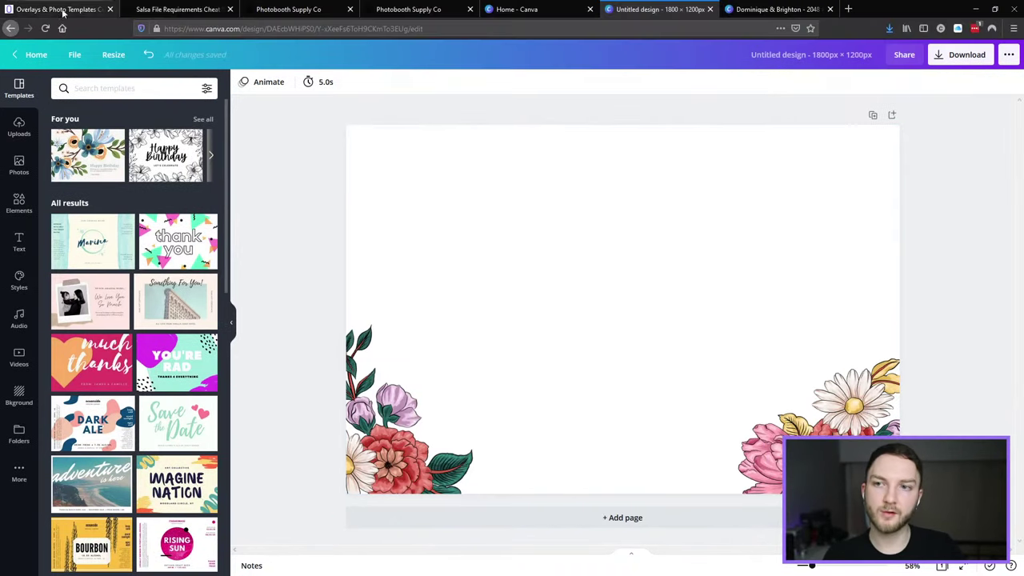
Switch to the Salsa template settings to check the photo layout over the background, and return to the Canva design.
left_click(45, 11)
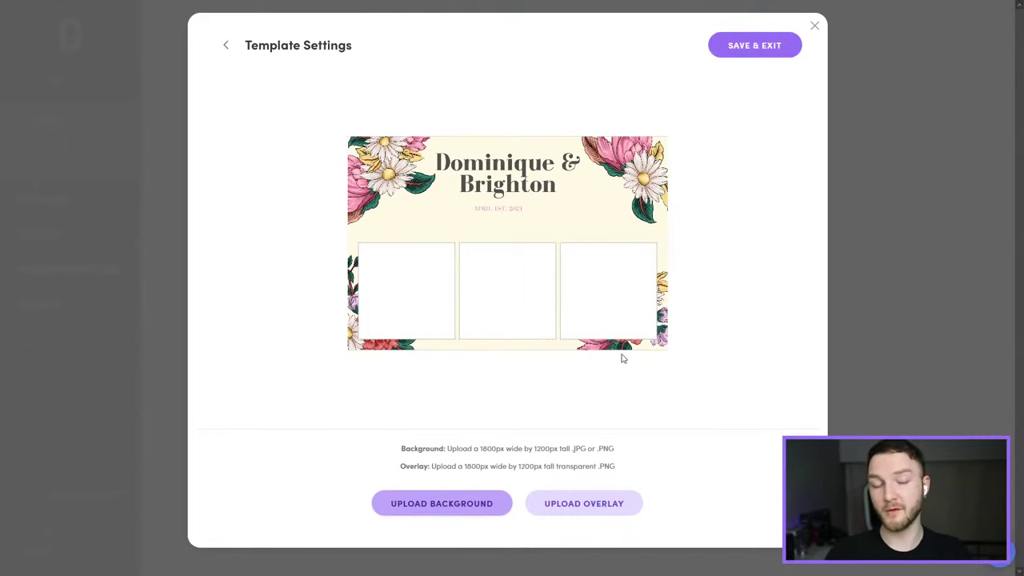
mouse_move(280, 1)
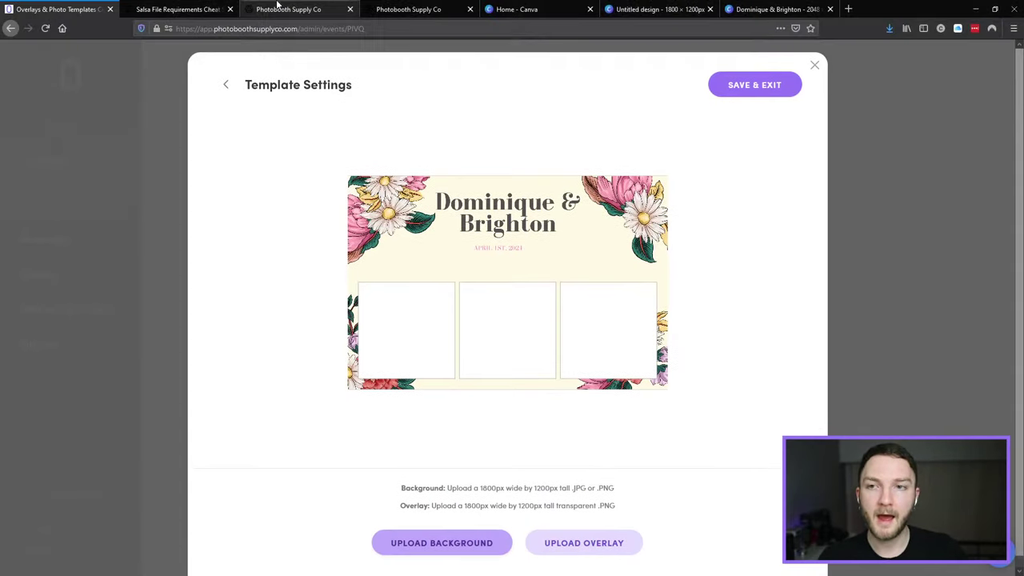
left_click(640, 8)
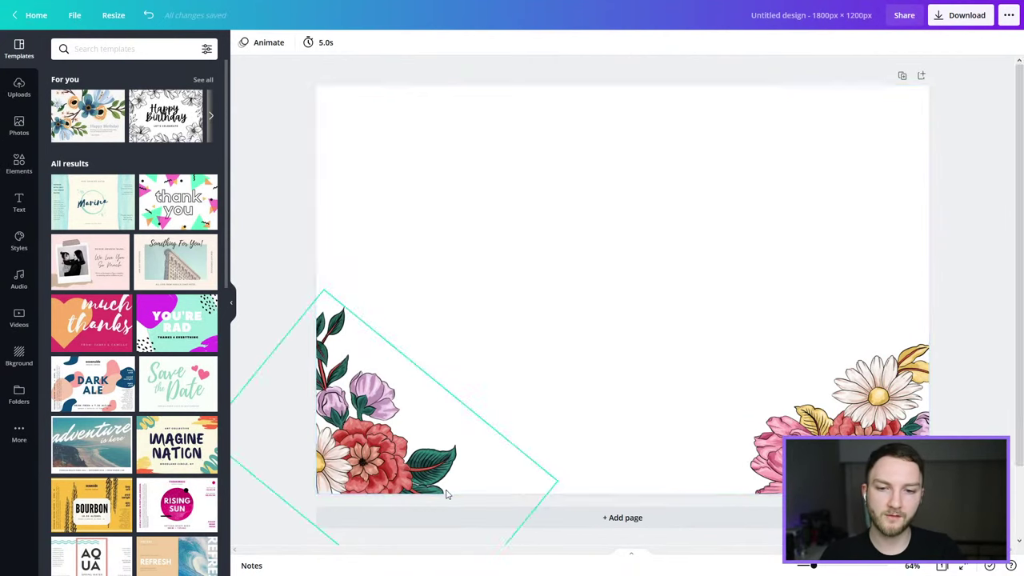
Download the two-bouquet design as a 1800 × 1200 px PNG with a transparent background, and dismiss the confirmation.
left_click(966, 17)
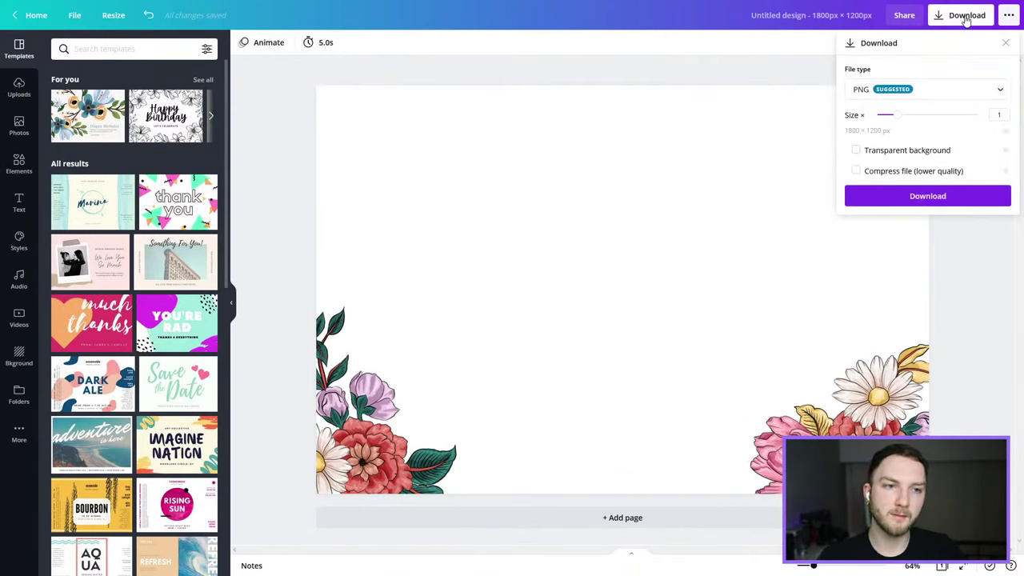
left_click(854, 152)
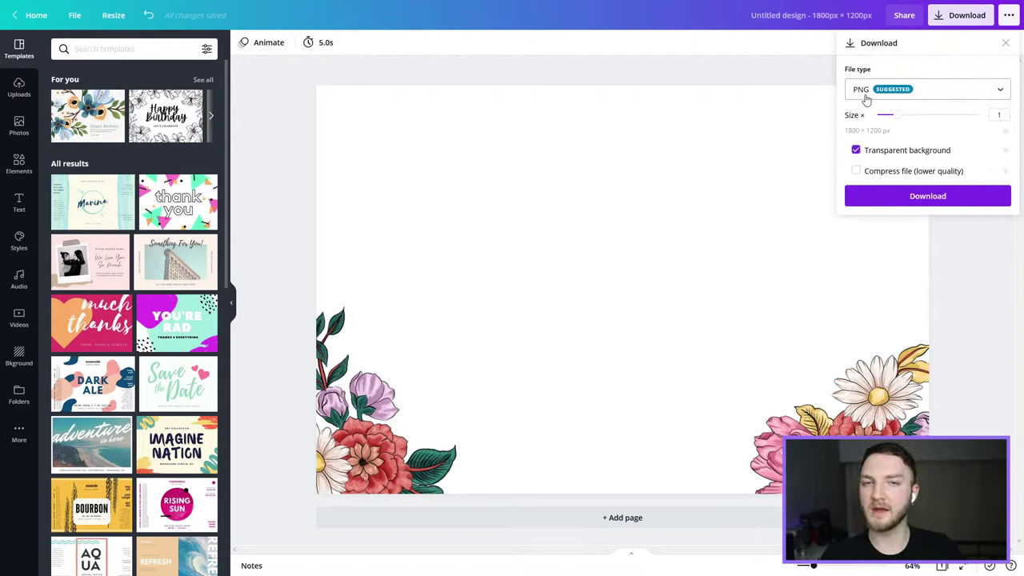
left_click(925, 197)
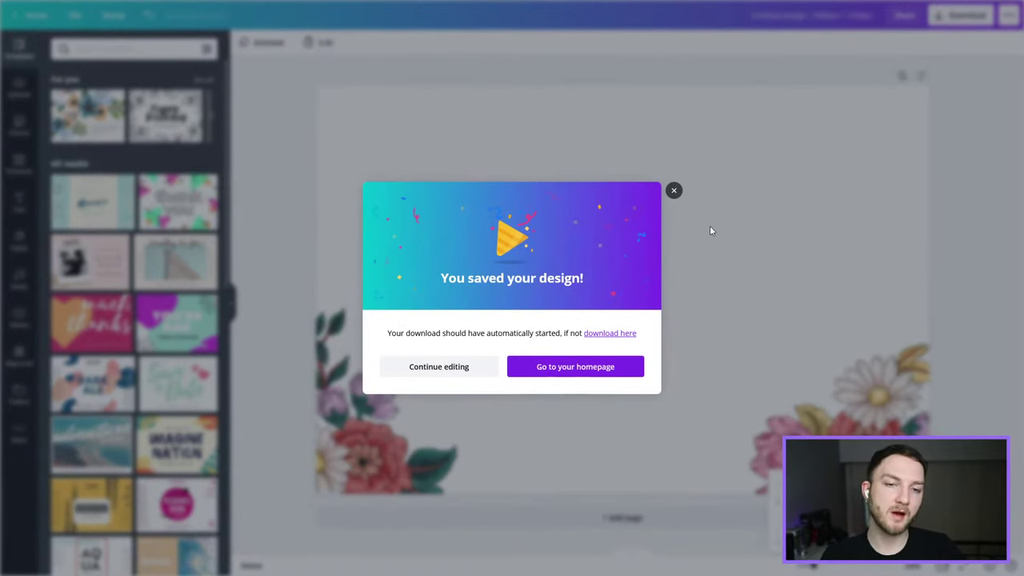
left_click(673, 191)
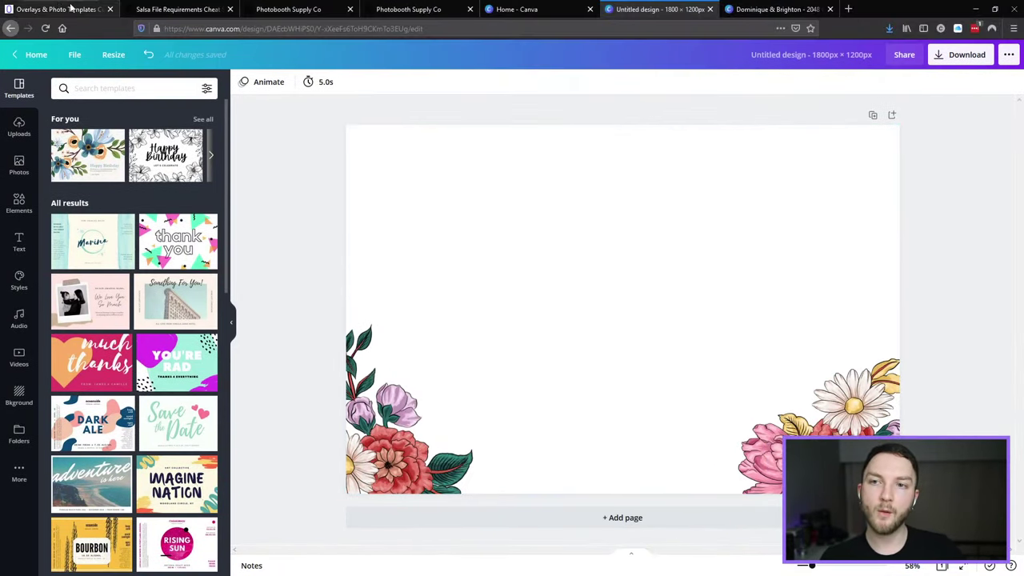
Switch to the Salsa template settings, upload the transparent lower-bouquet image, and apply it as the template overlay.
left_click(58, 8)
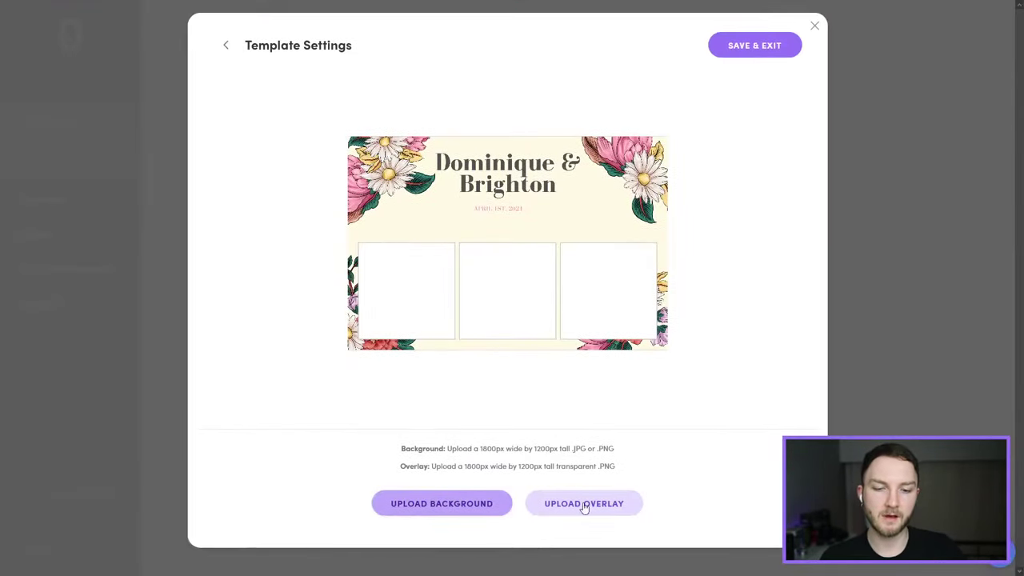
left_click(590, 506)
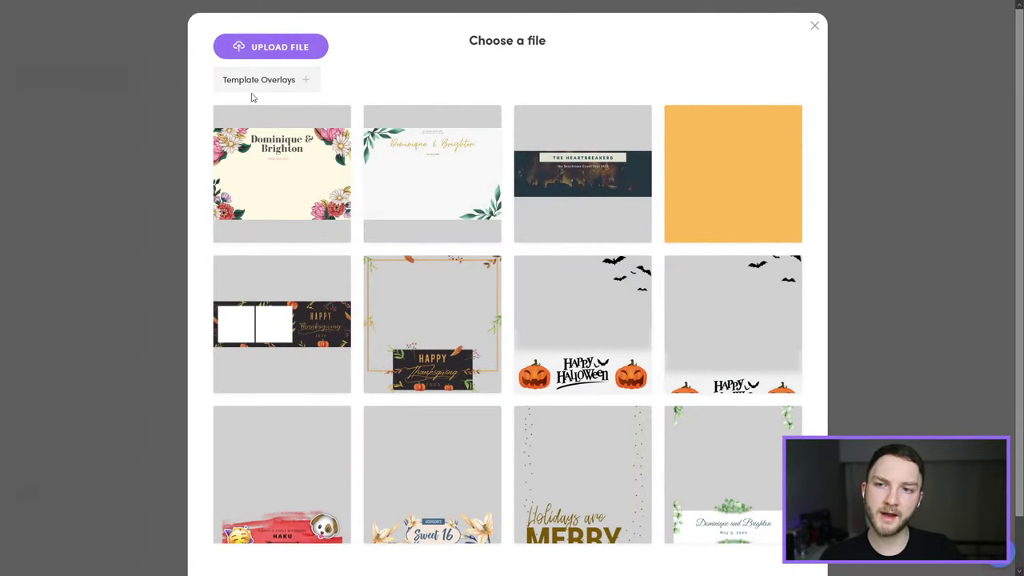
left_click(270, 46)
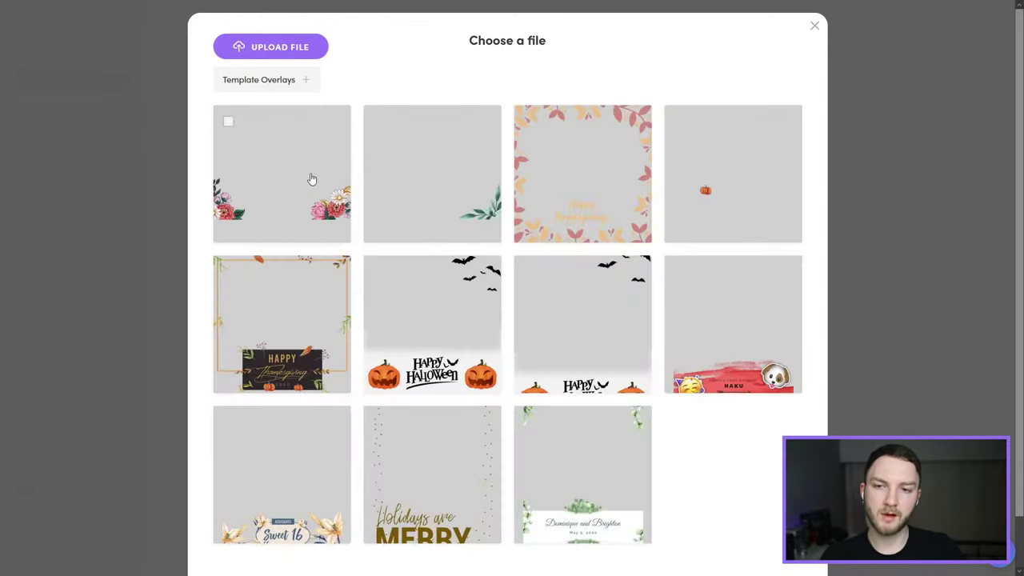
left_click(312, 178)
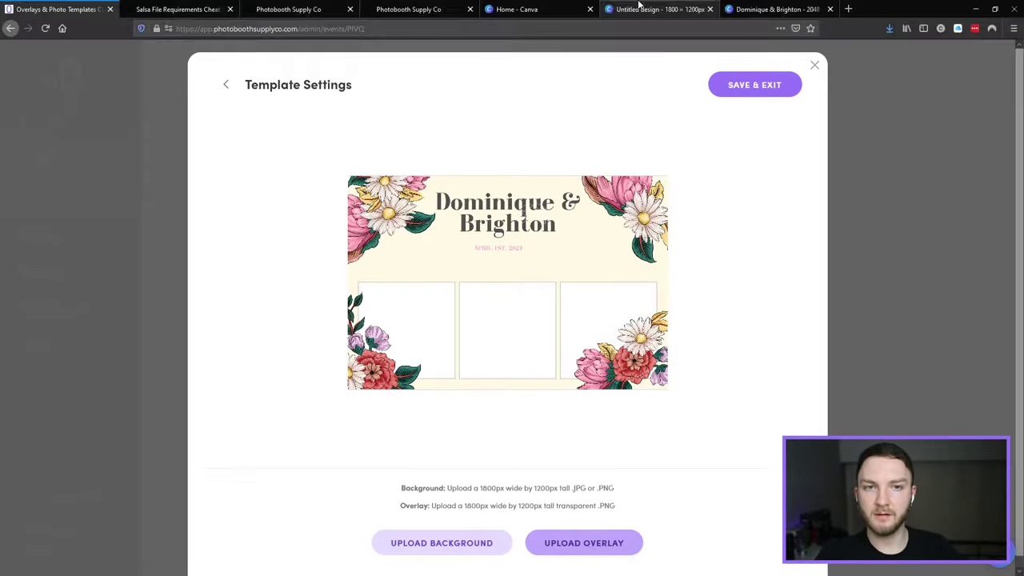
Return to the Canva design and delete the lower-right and lower-left bouquets to leave the page empty.
left_click(649, 11)
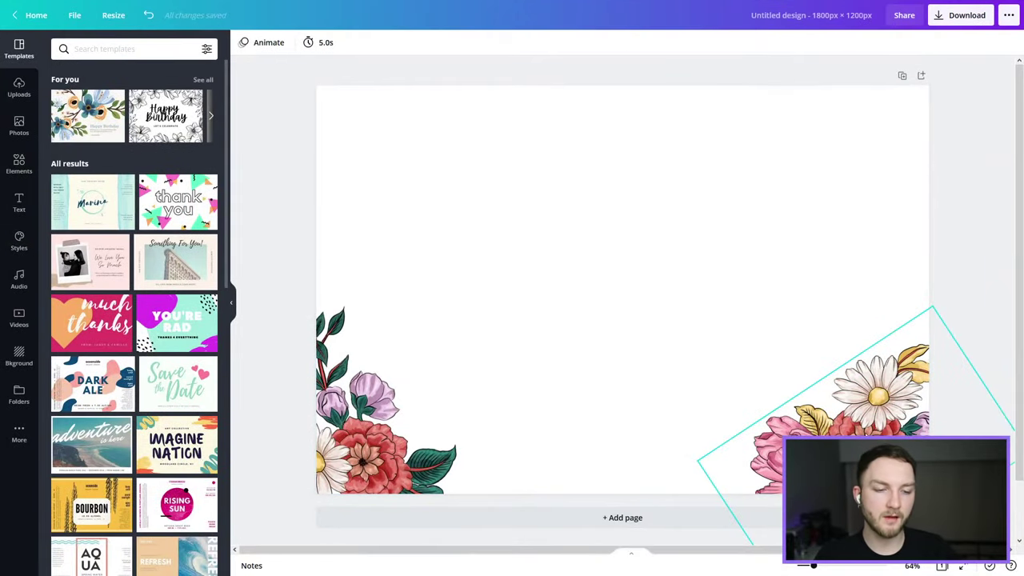
left_click(840, 496)
key("Delete")
left_click(394, 424)
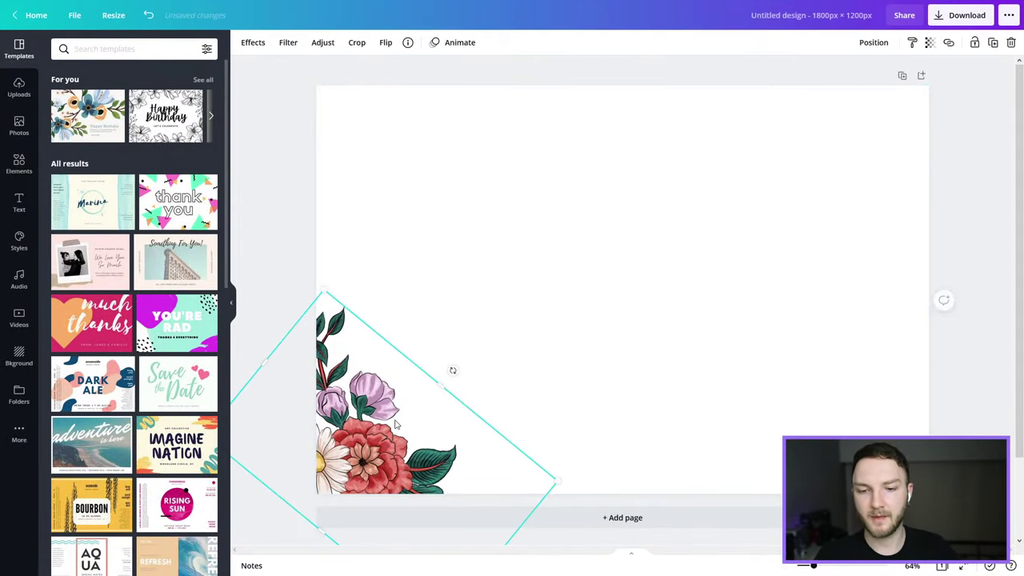
key("Delete")
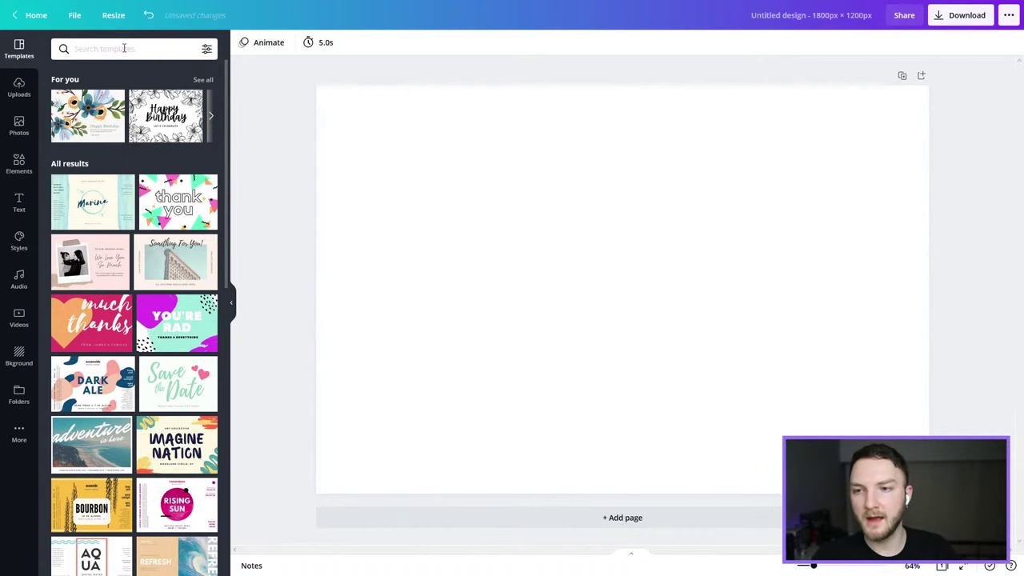
left_click(124, 49)
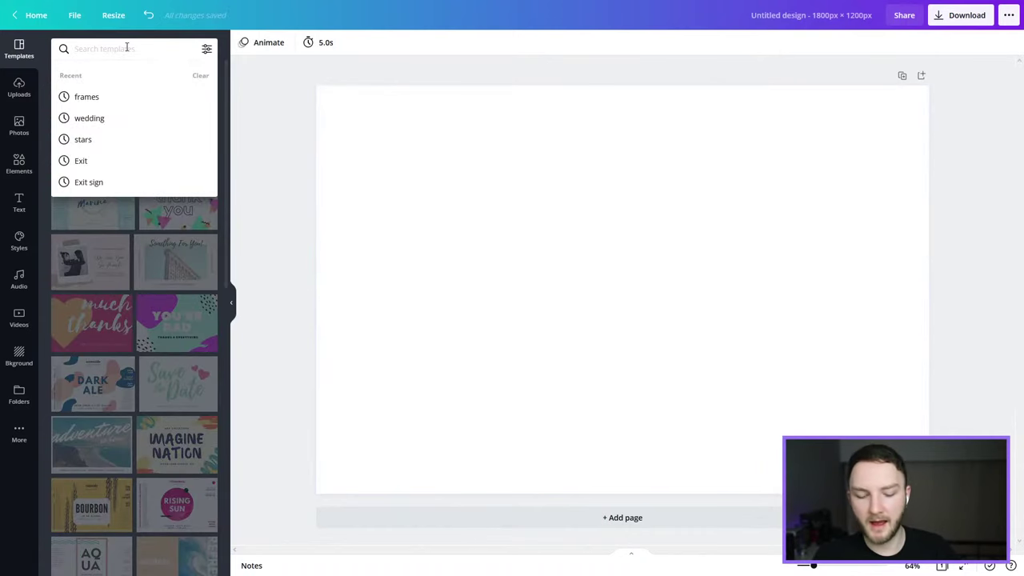
type("leaves")
key("Return")
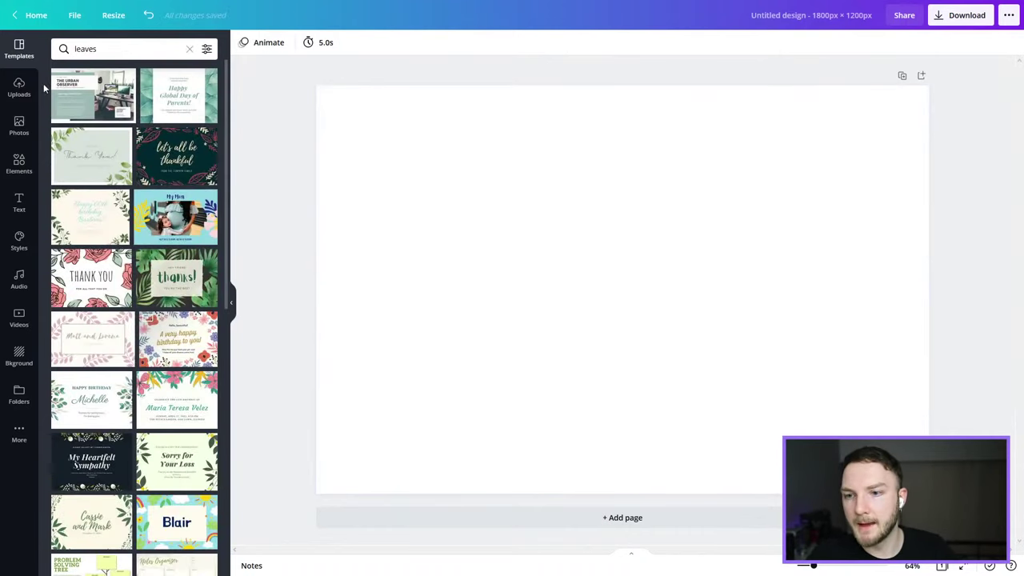
Search the elements for "leavs", add the light green leaf sprig near the page's lower edge, and rotate it slightly clockwise.
left_click(19, 164)
left_click(82, 50)
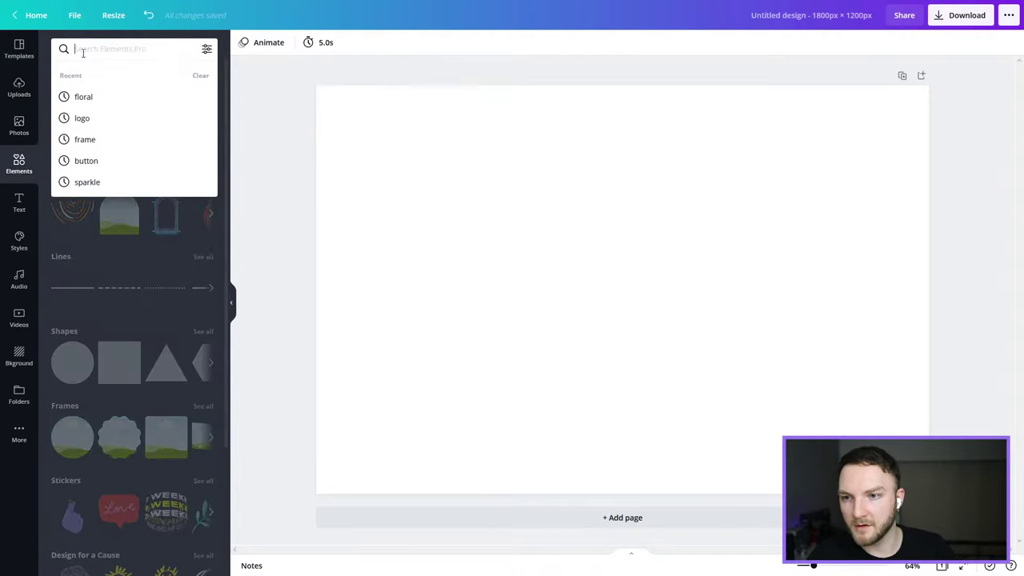
type("leavs")
key("Return")
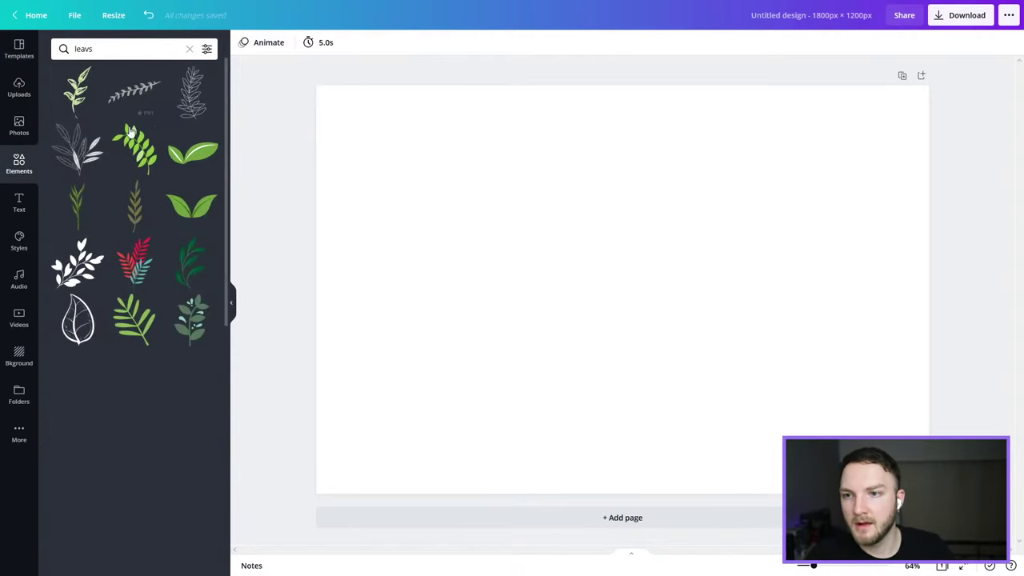
left_click(78, 90)
left_click_drag(649, 232, 533, 381)
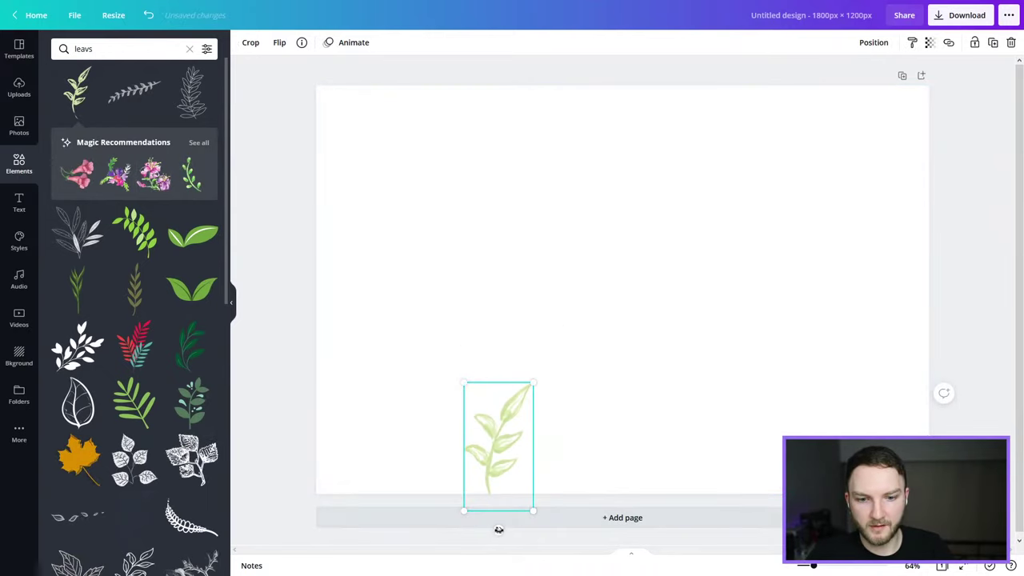
left_click_drag(498, 528, 460, 527)
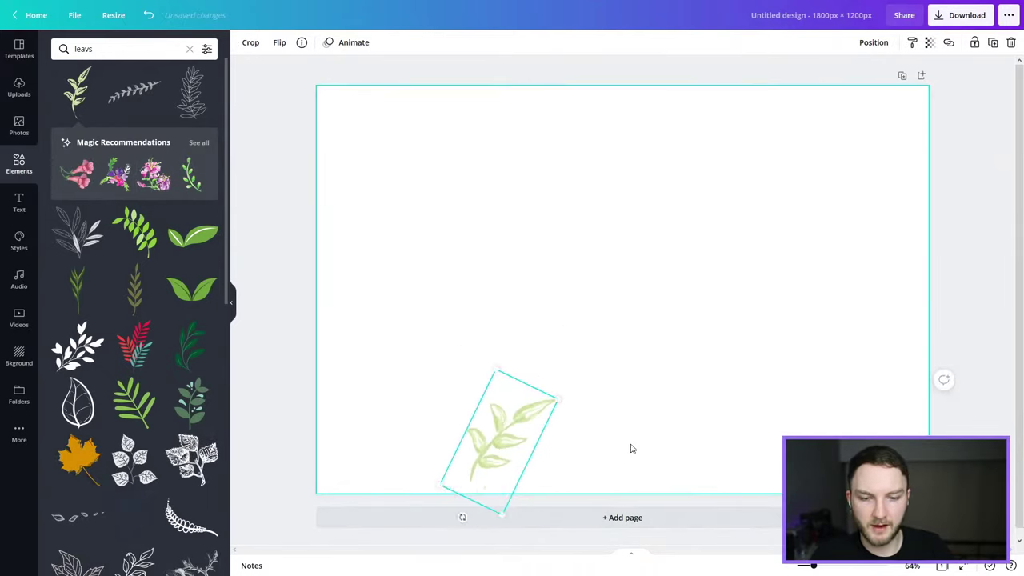
Duplicate the leaf sprig, move the copy to the right half of the page, tilt it leftward, and raise it above the original.
key("ctrl+d")
left_click_drag(496, 443, 709, 412)
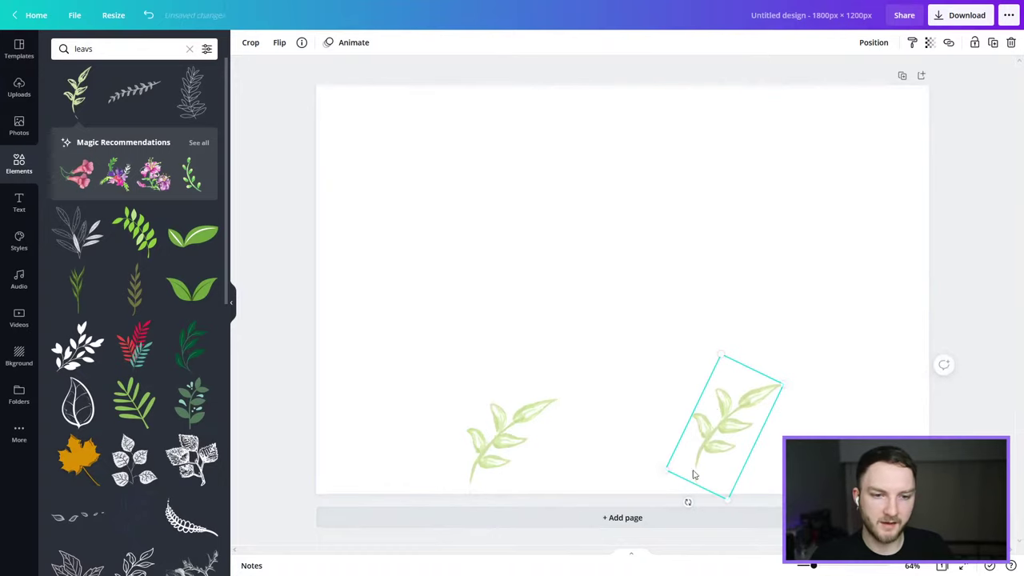
left_click_drag(688, 502, 775, 493)
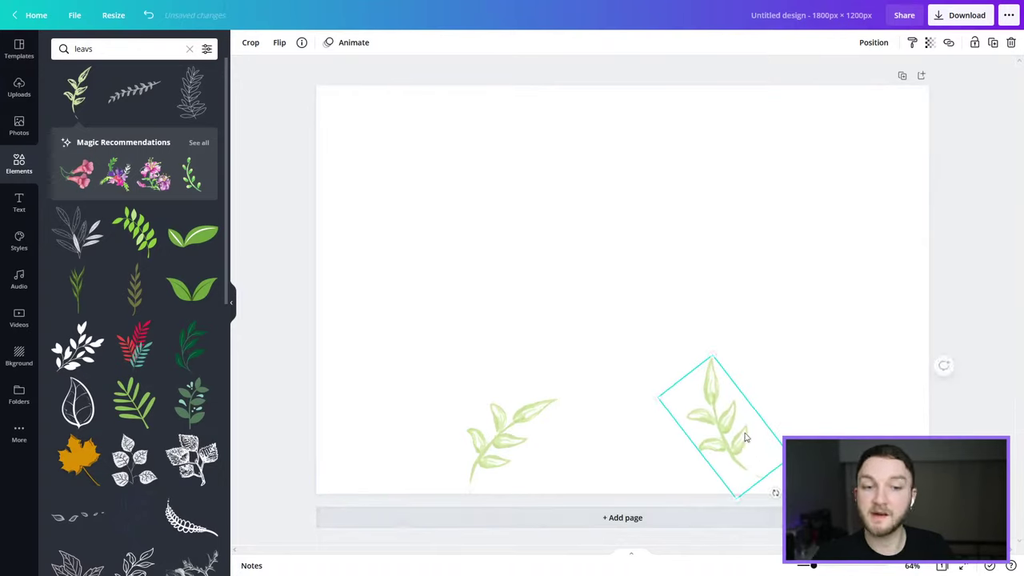
left_click_drag(744, 438, 730, 350)
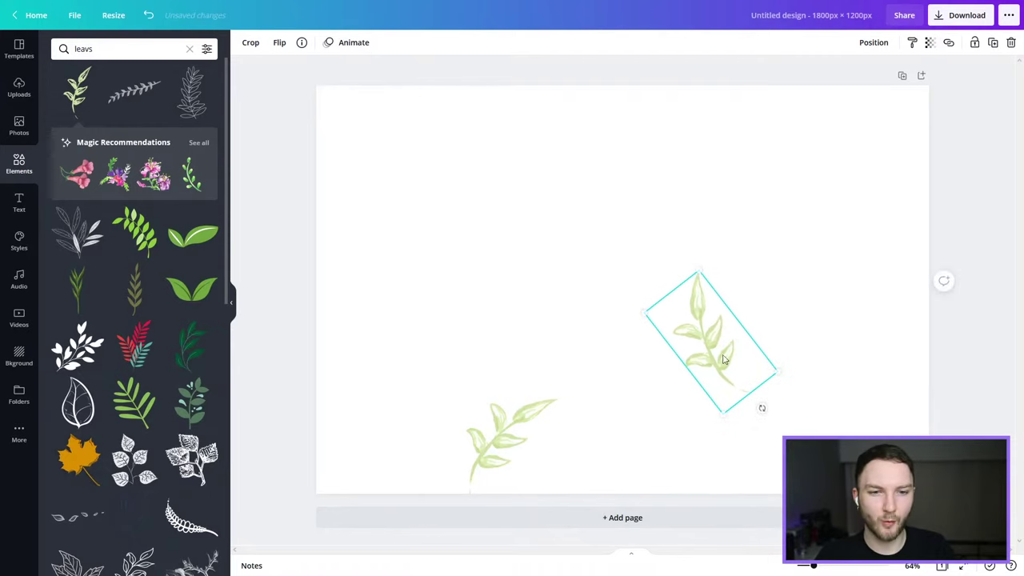
Download the leaf sprig design as a 1800 × 1200 px PNG with a transparent background.
left_click(964, 20)
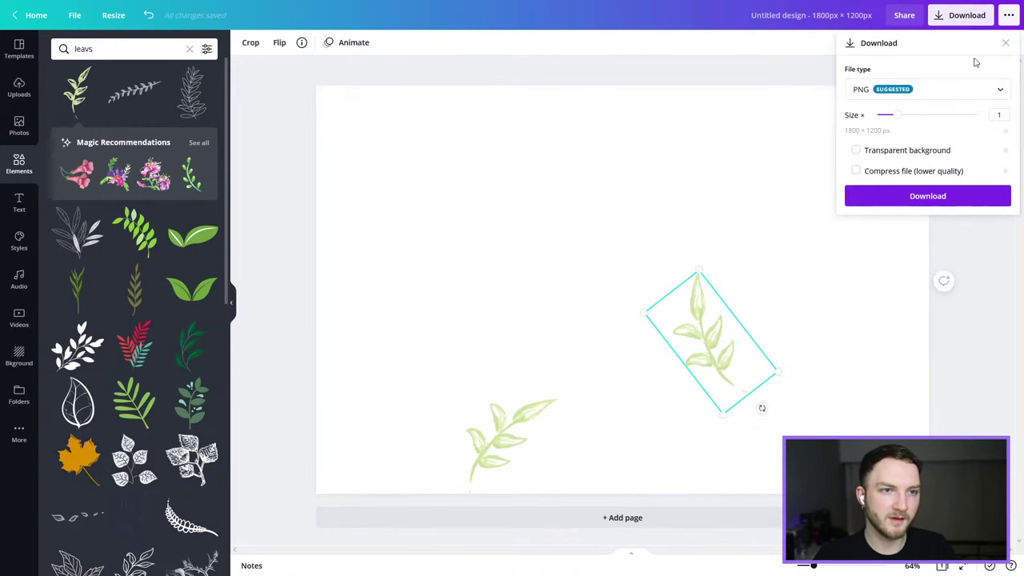
left_click(856, 150)
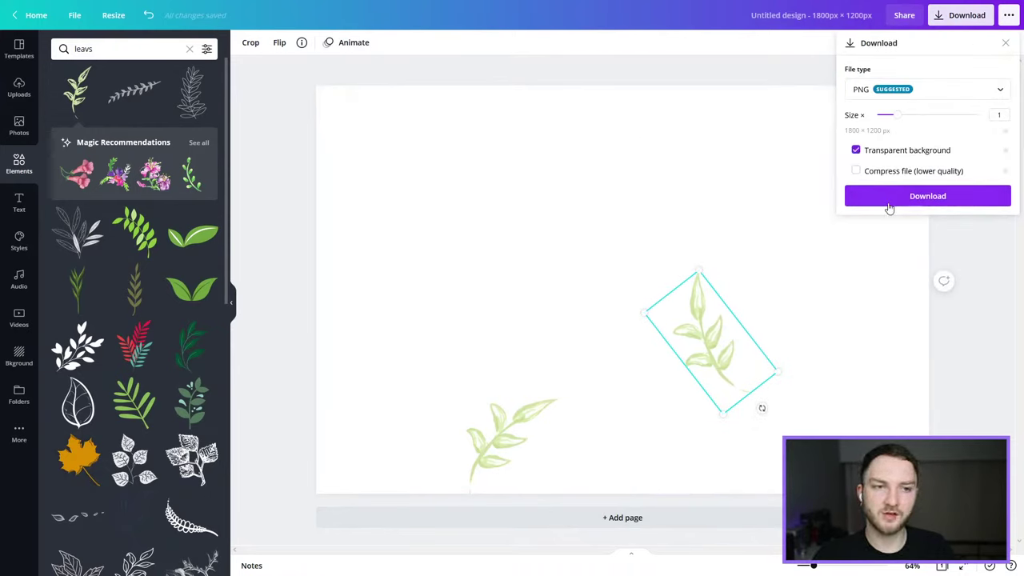
left_click(890, 206)
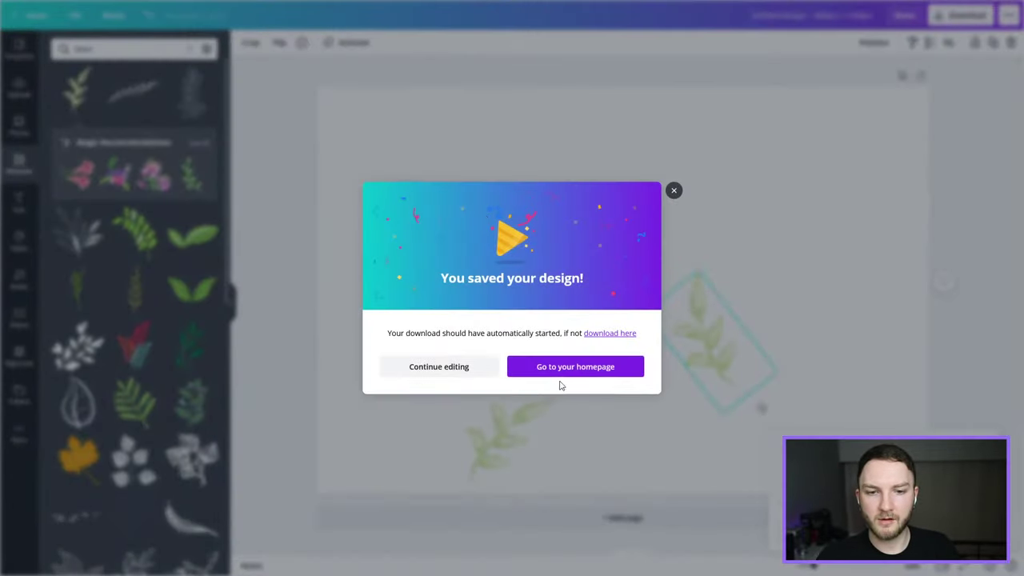
Return to the Salsa event's template settings, use the leaf sprig PNG as the template overlay, and save the design.
left_click(88, 9)
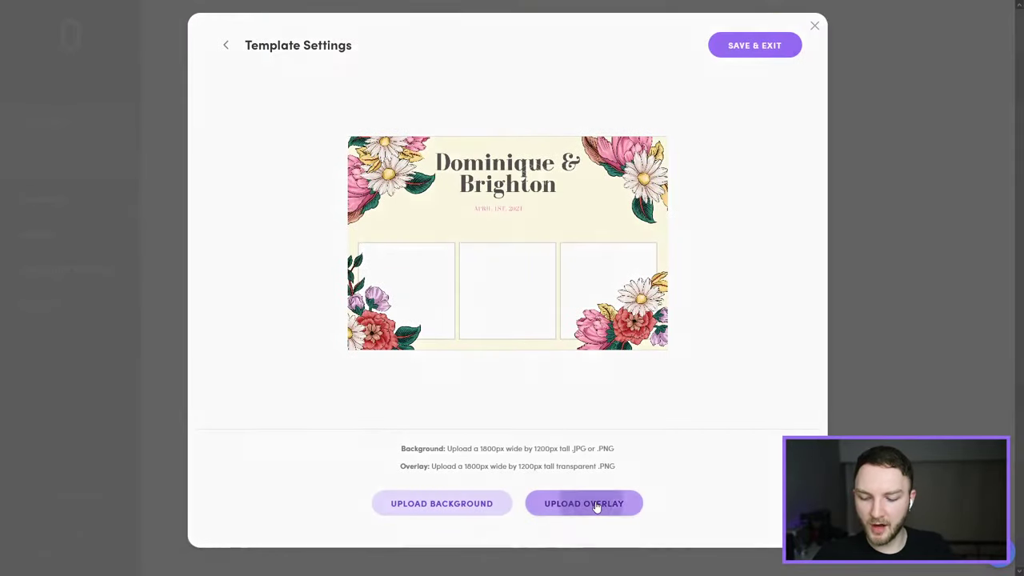
left_click(596, 506)
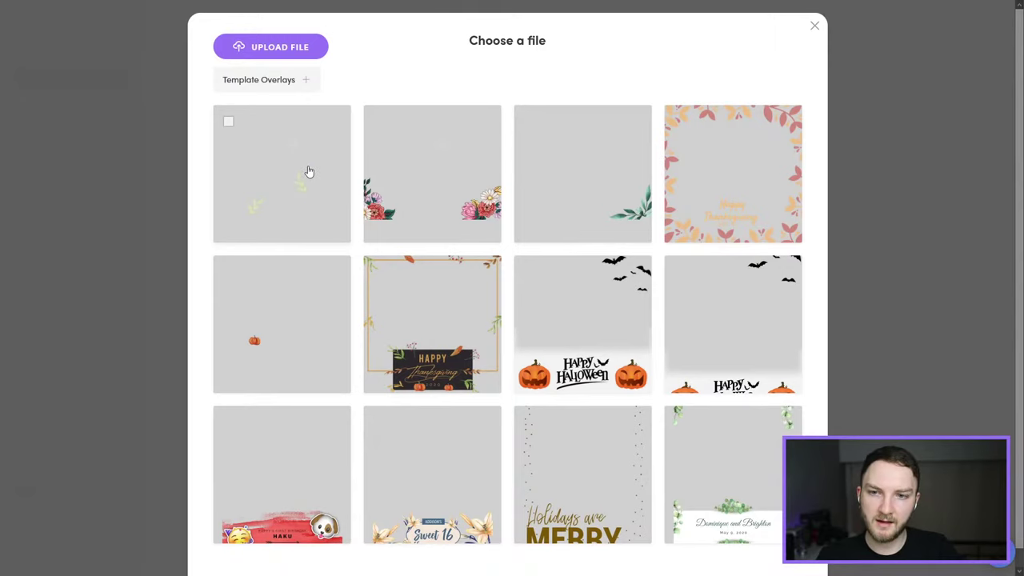
left_click(311, 170)
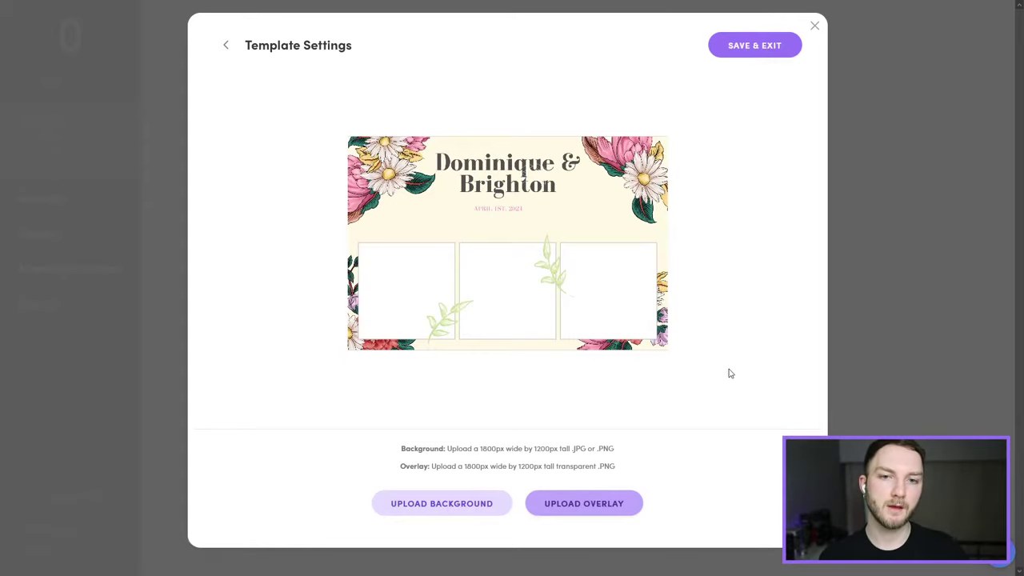
left_click(776, 46)
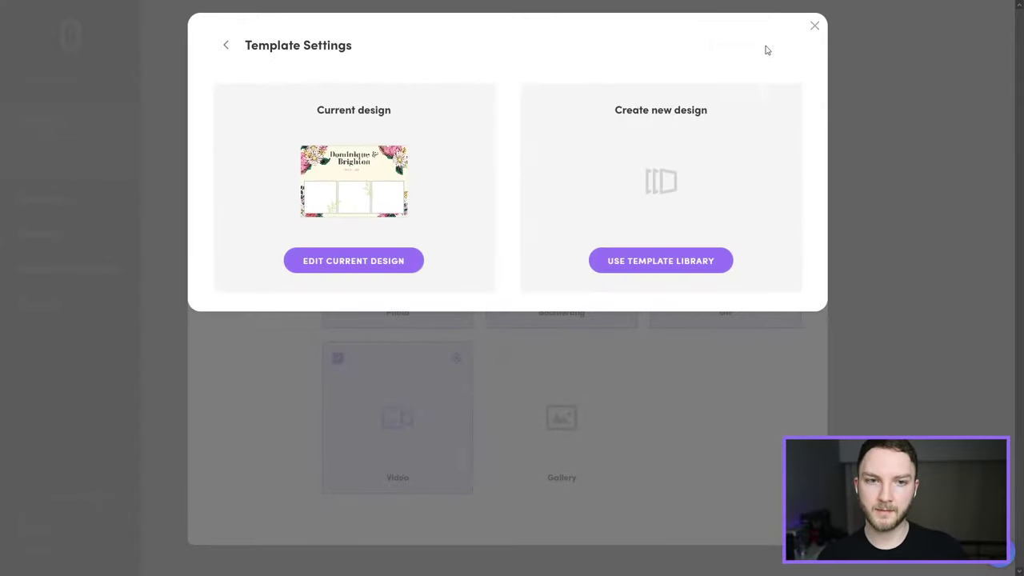
left_click(814, 26)
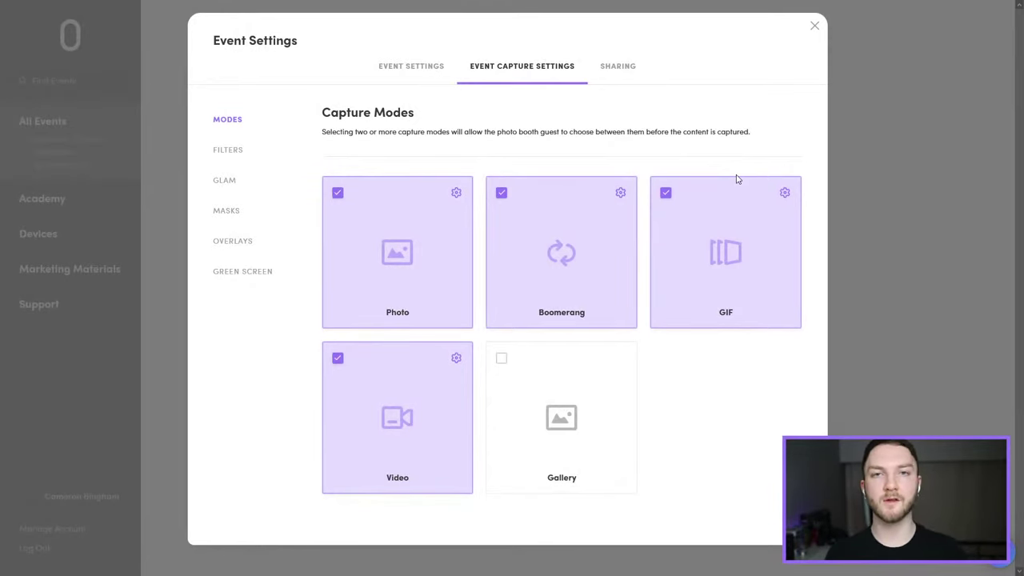
View the event's Overlays settings and switch to the square floral wedding overlay design in Canva.
left_click(236, 243)
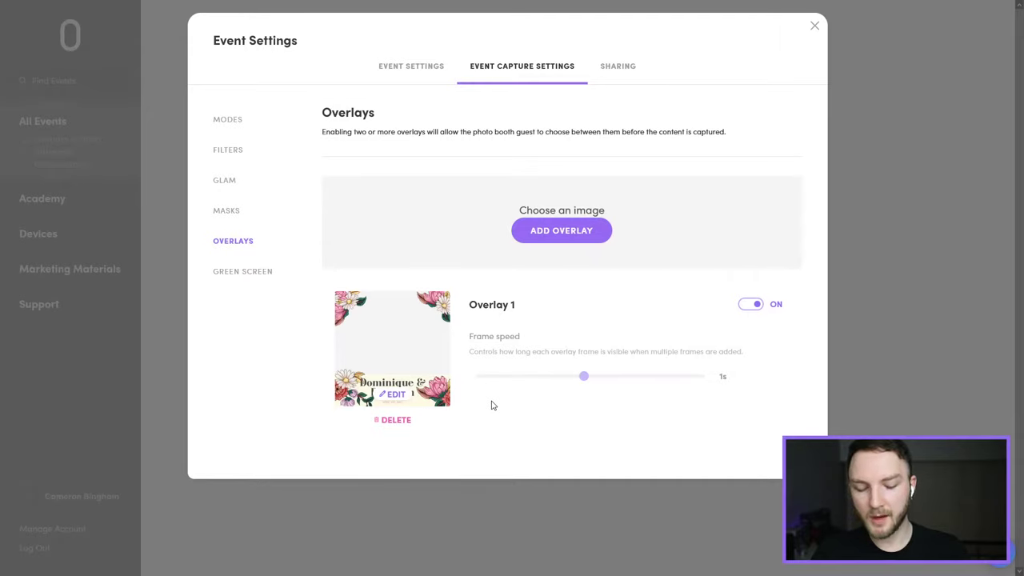
left_click(660, 9)
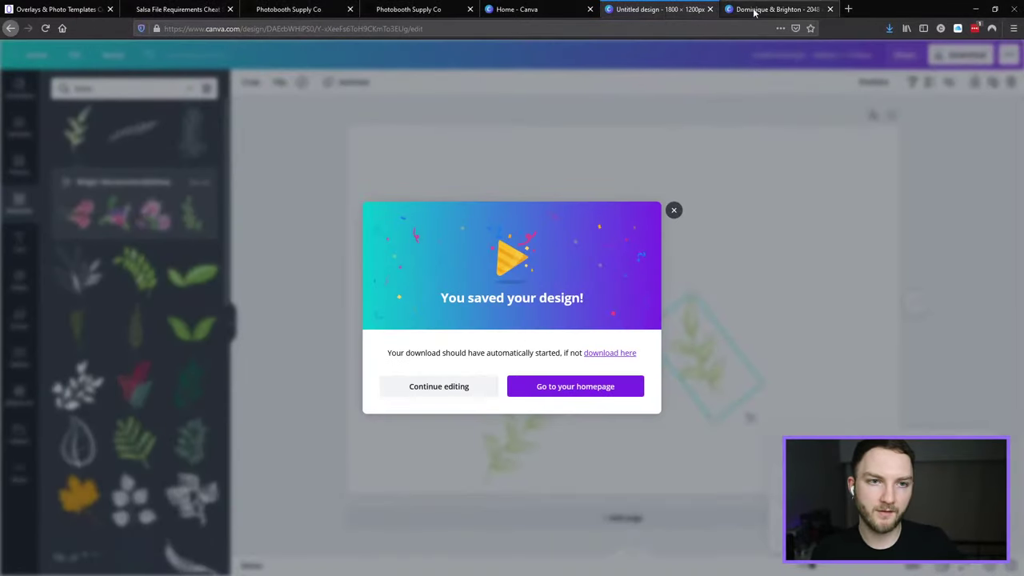
left_click(755, 9)
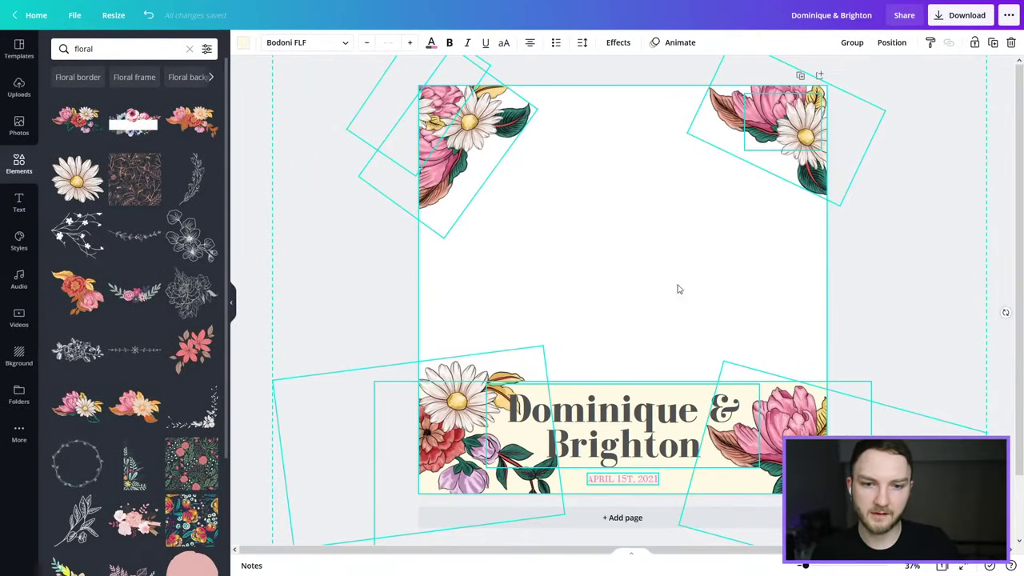
Try pink, pale pink, and dark red from the photo colors as the fill of the cream banner behind the names.
left_click(547, 304)
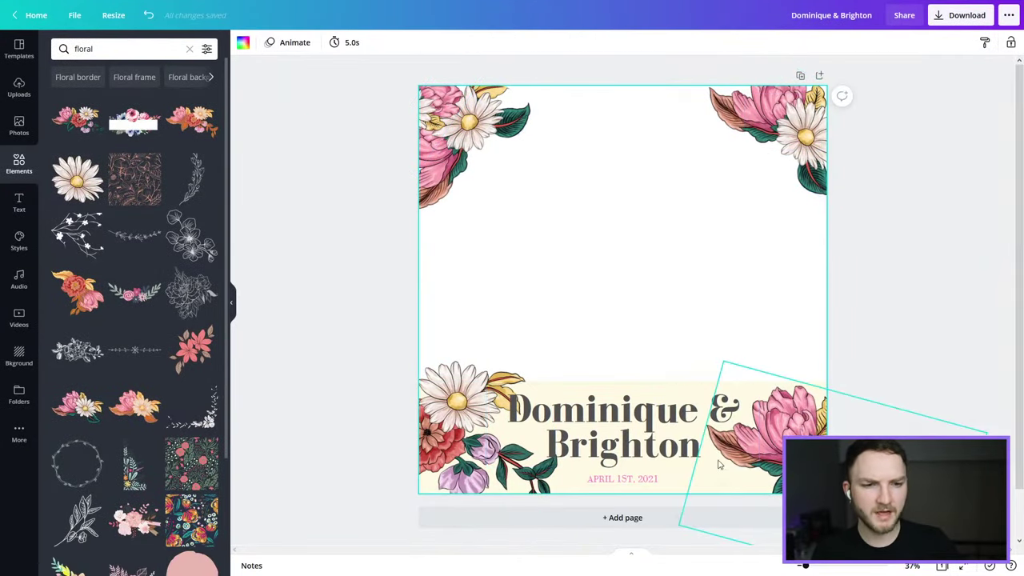
left_click(679, 478)
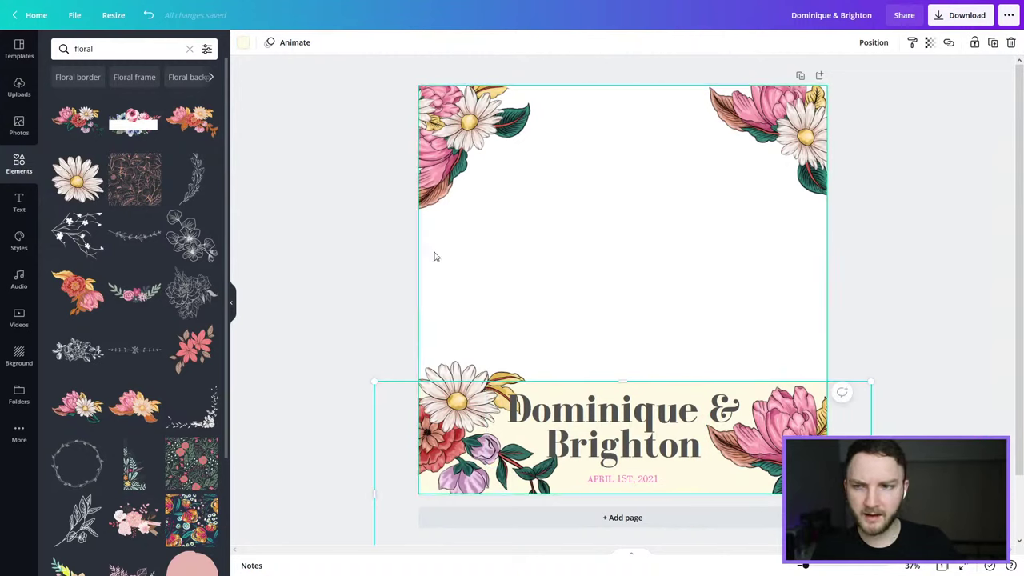
left_click(243, 43)
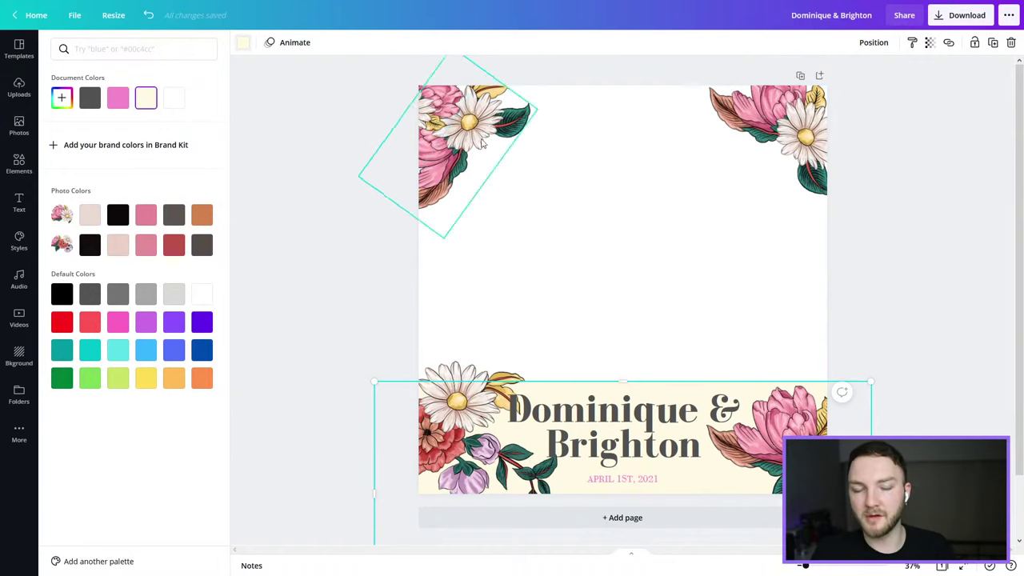
left_click(146, 219)
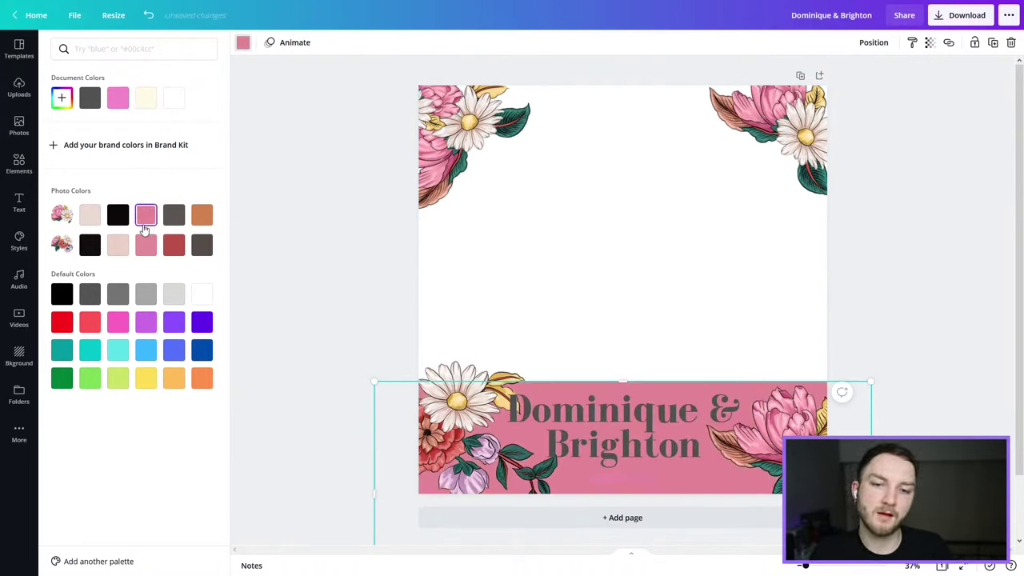
left_click(90, 216)
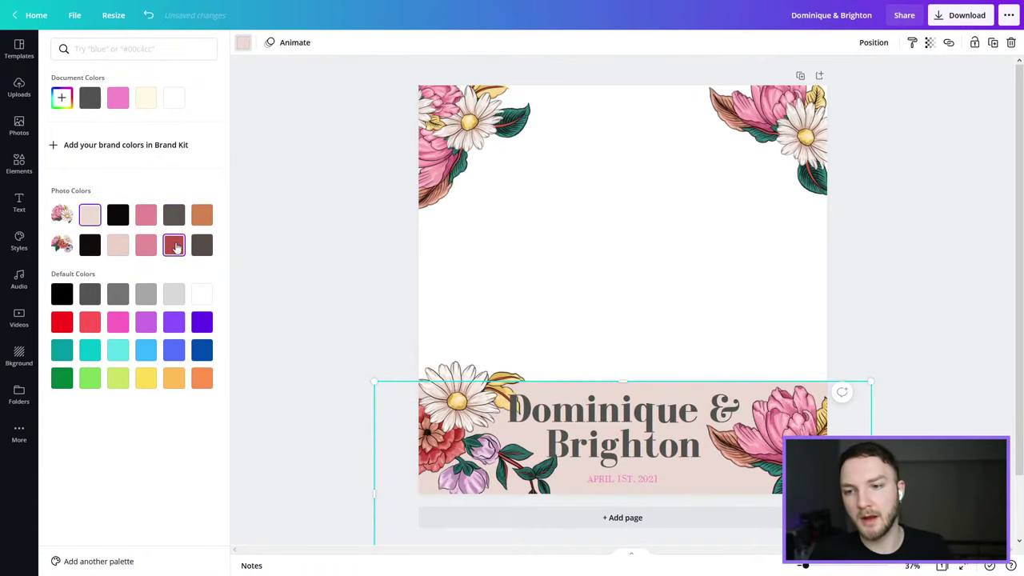
left_click(175, 247)
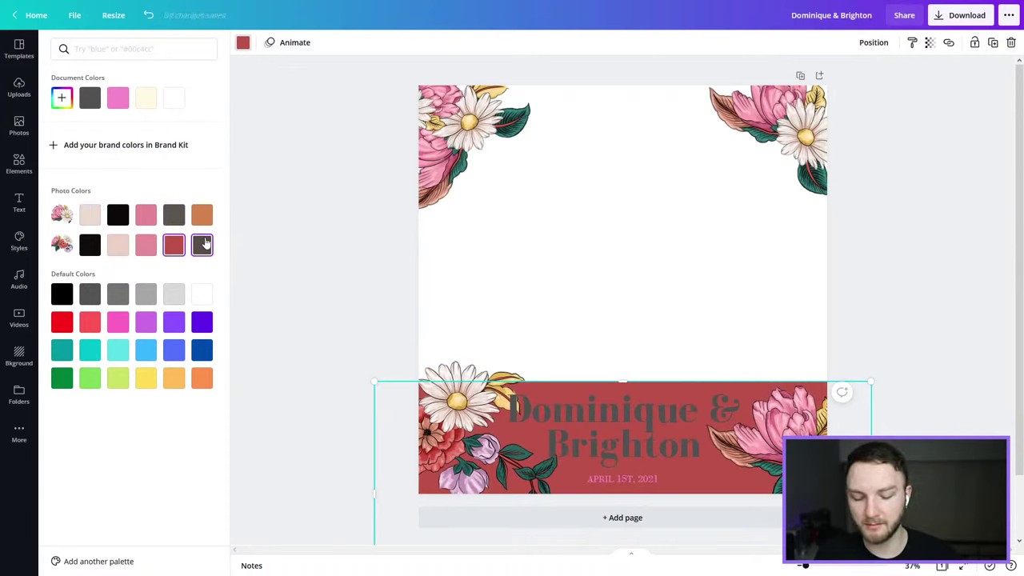
Undo the three banner color changes and return to the Overlays settings of the Salsa event.
key("ctrl+z")
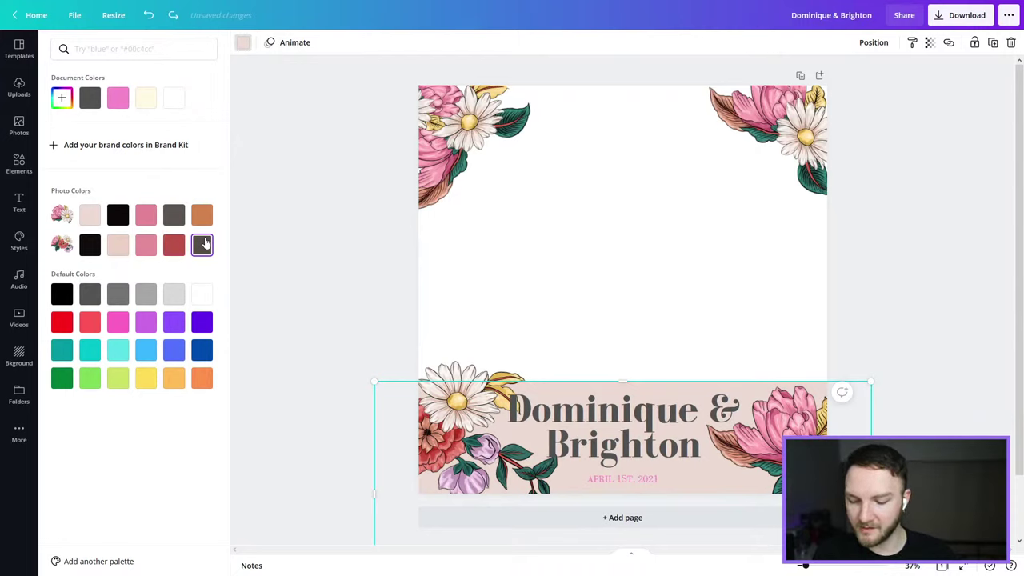
key("ctrl+z")
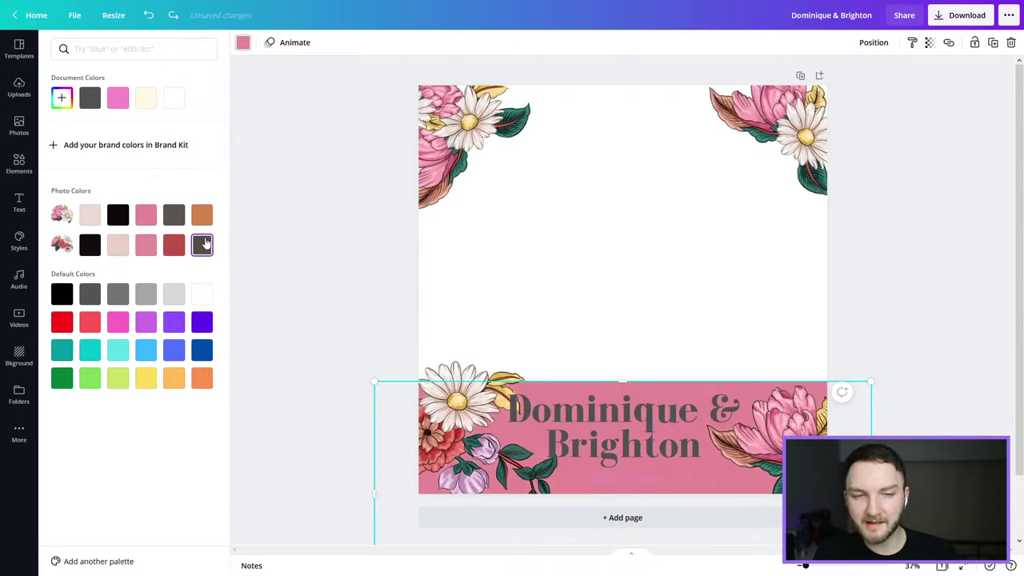
key("ctrl+z")
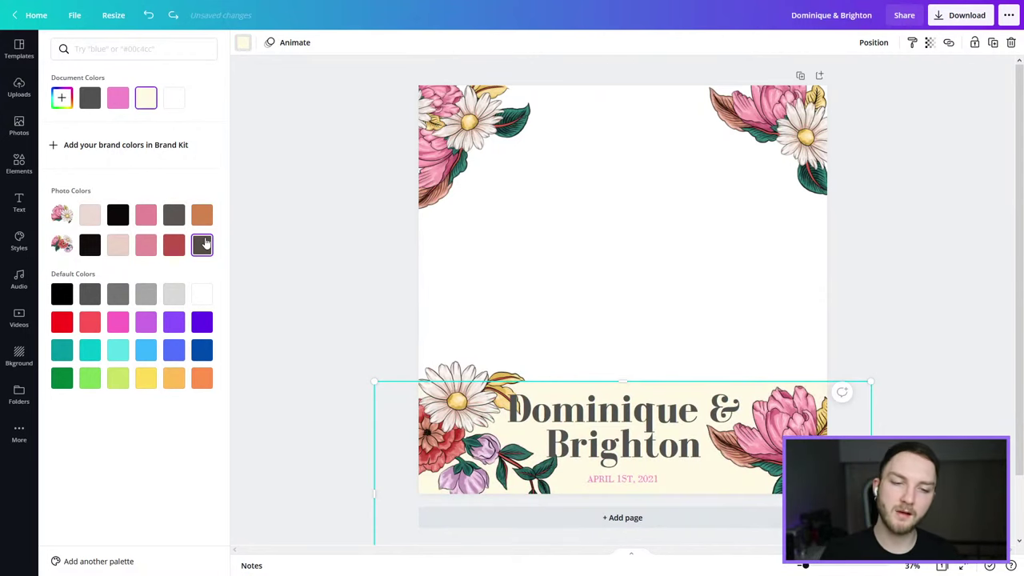
mouse_move(243, 5)
left_click(53, 11)
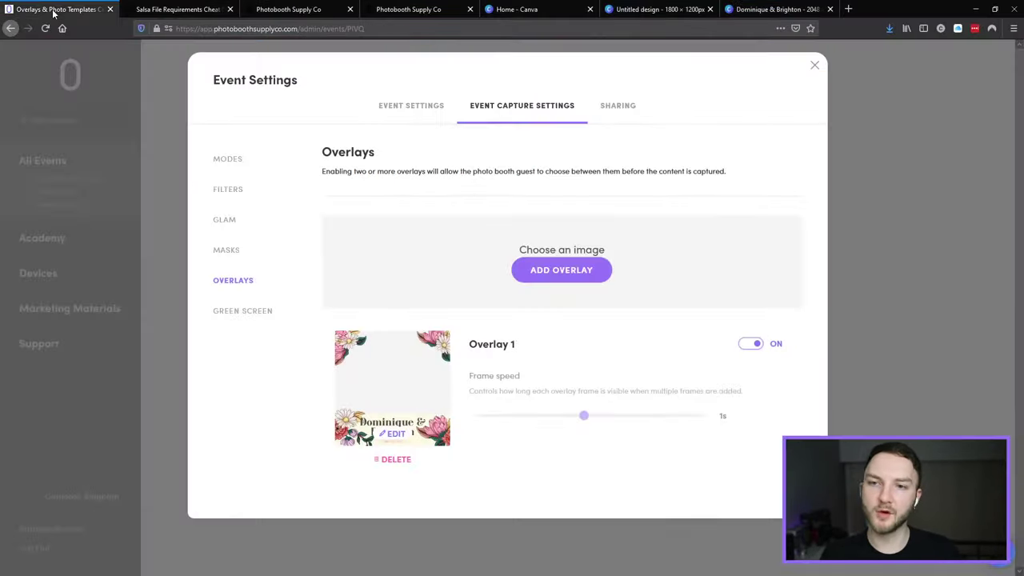